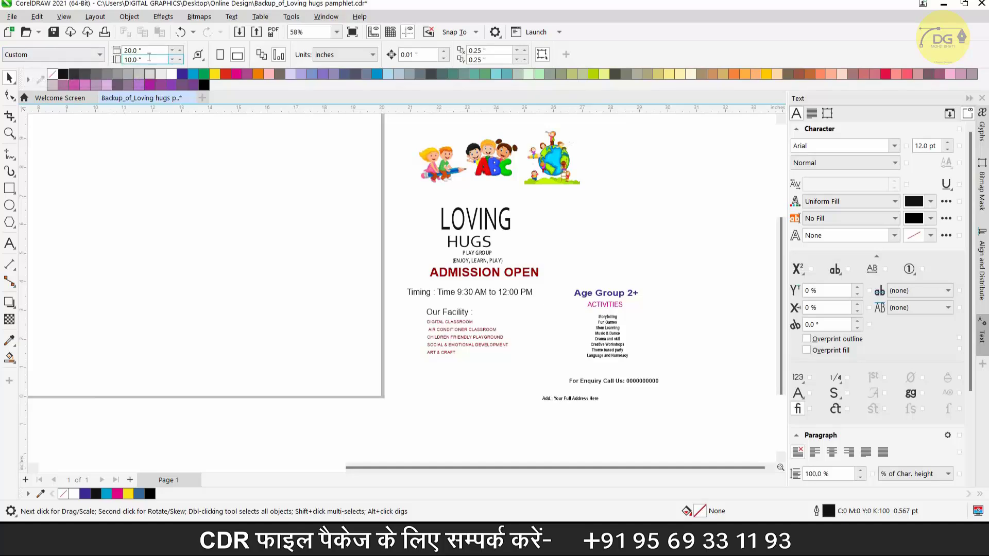
- Enter 5.5 in page width and 8.5 in page height for a Statement-size page
left_click(148, 58)
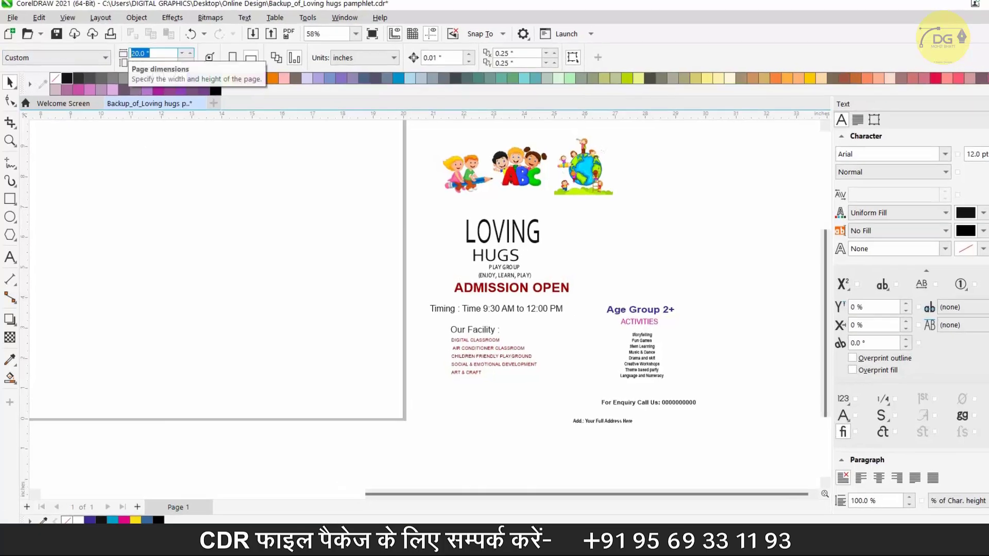
type("5.5")
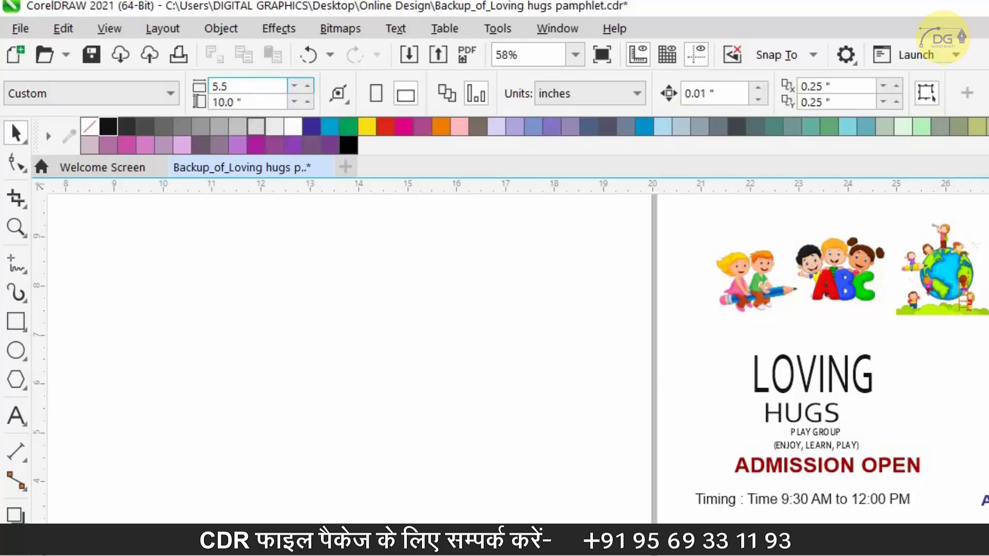
key("Tab")
type("8.5")
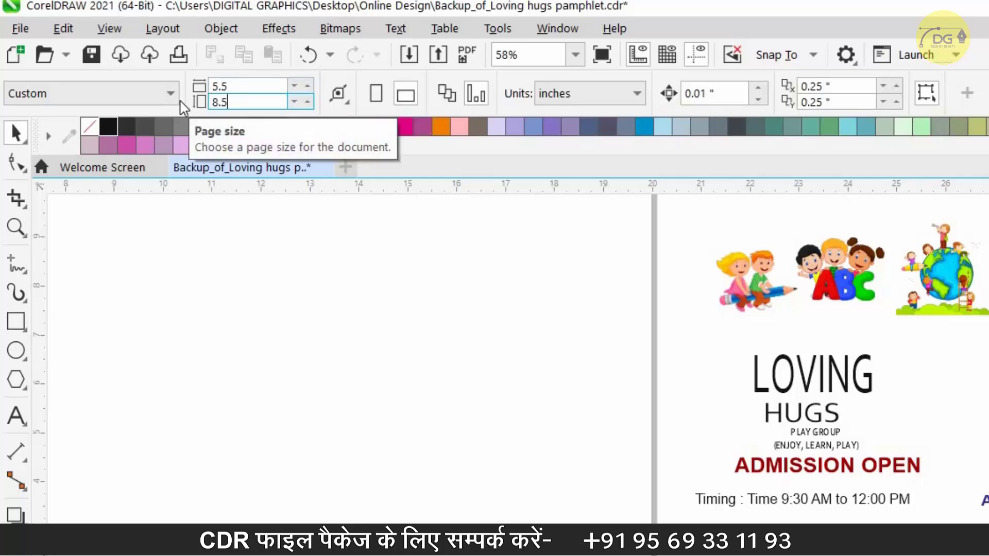
key("Return")
scroll(430, 269, "down", 2)
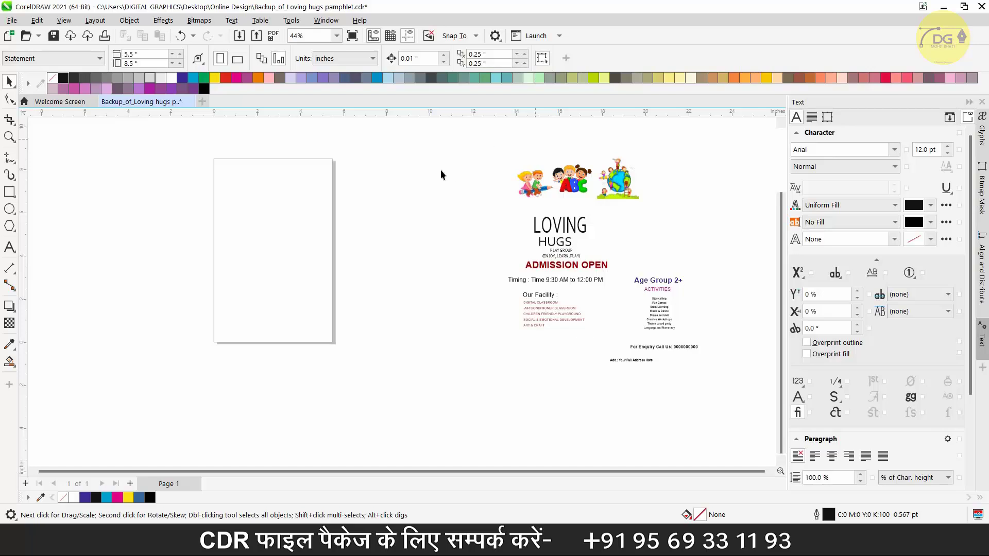
left_click_drag(743, 412, 494, 150)
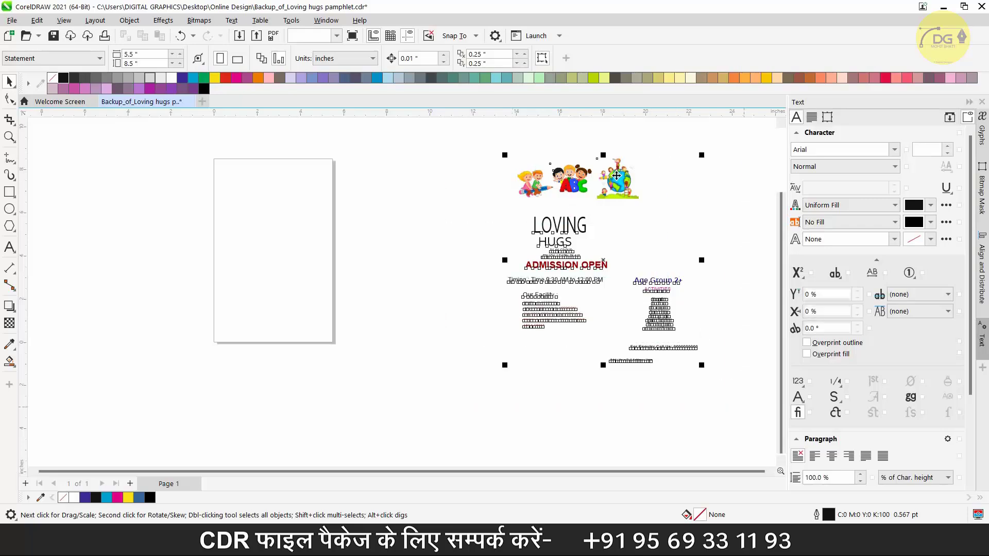
left_click_drag(535, 237, 384, 235)
key("Escape")
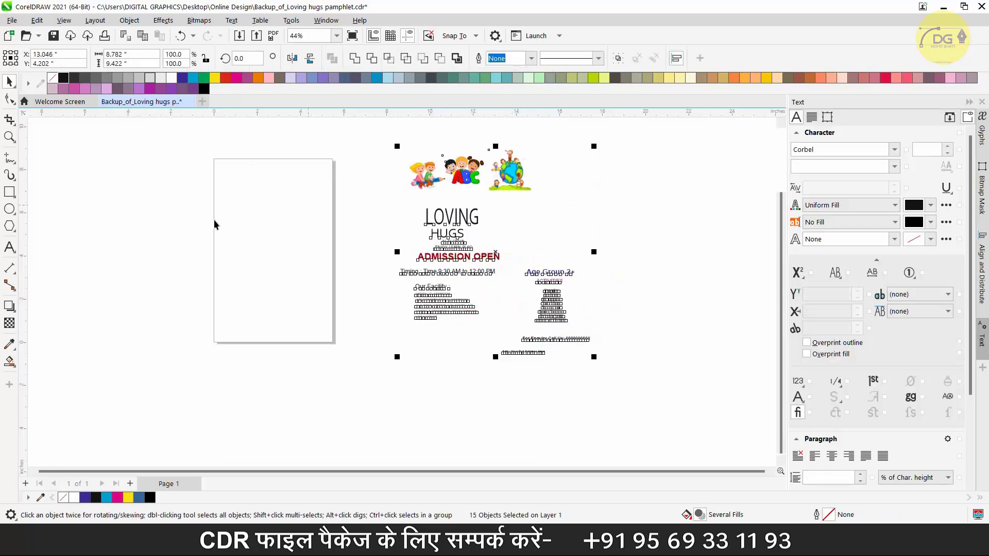
scroll(222, 165, "up", 1)
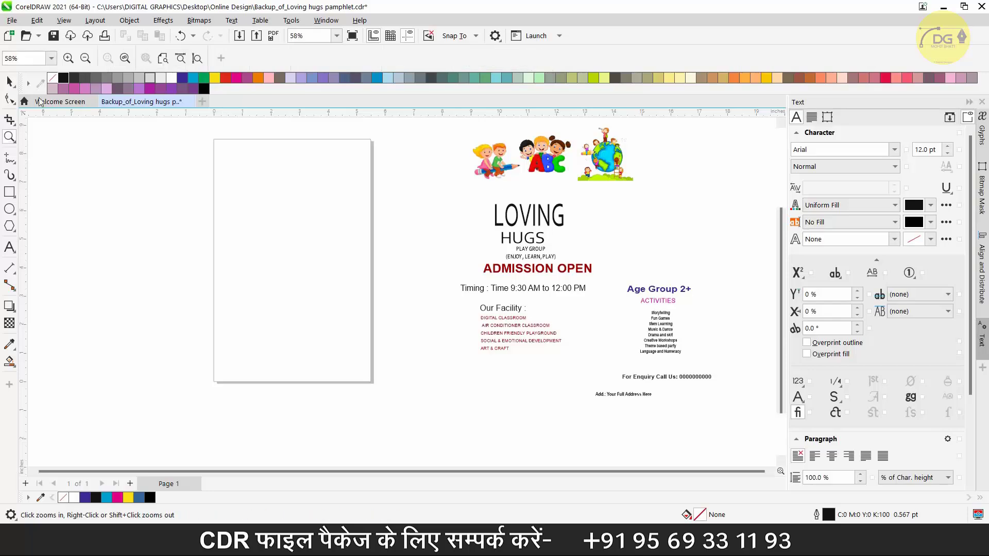
key("z")
scroll(7, 180, "up", 1)
- Draw a rectangle and size it to 5.5 by 8.5 inches
key("F6")
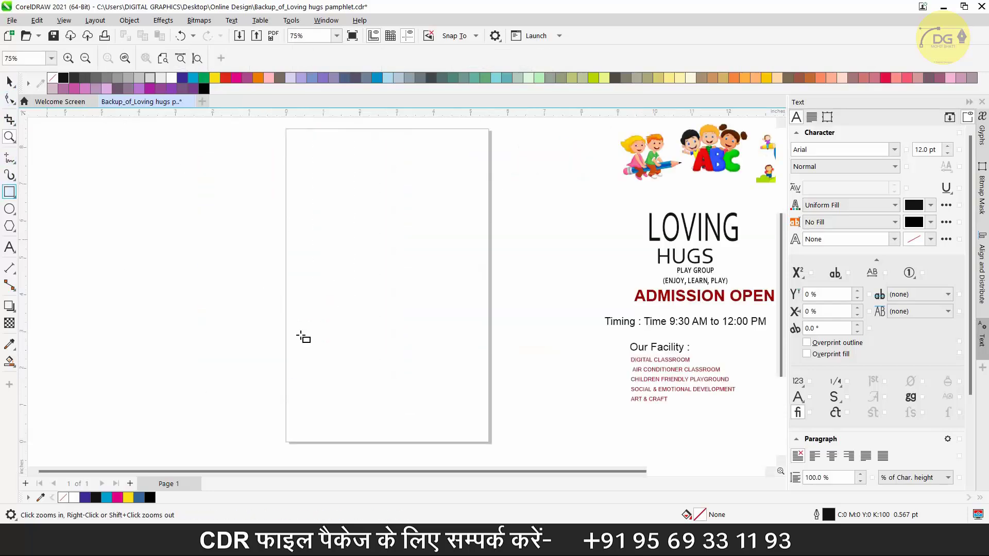
left_click_drag(179, 161, 304, 343)
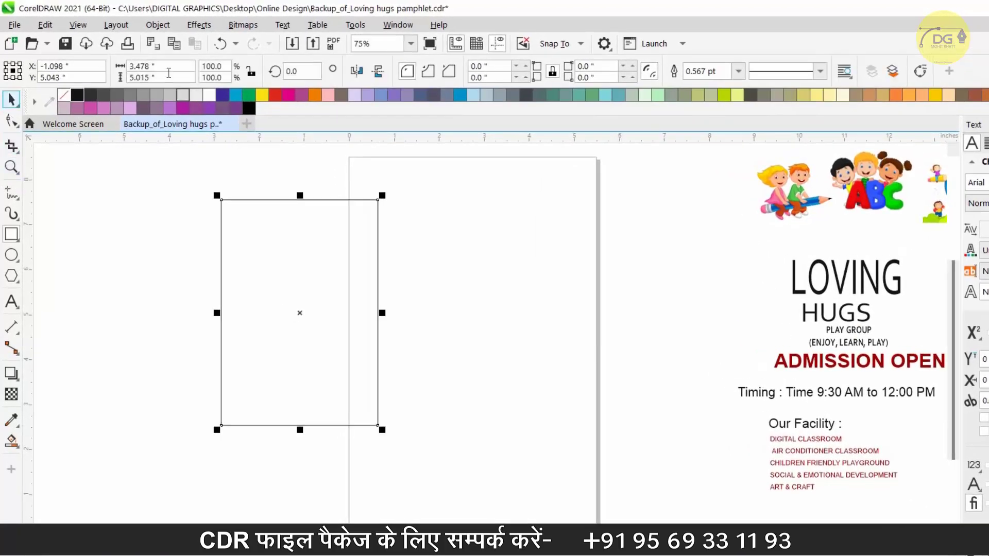
left_click(11, 99)
double_click(140, 66)
type("5.5")
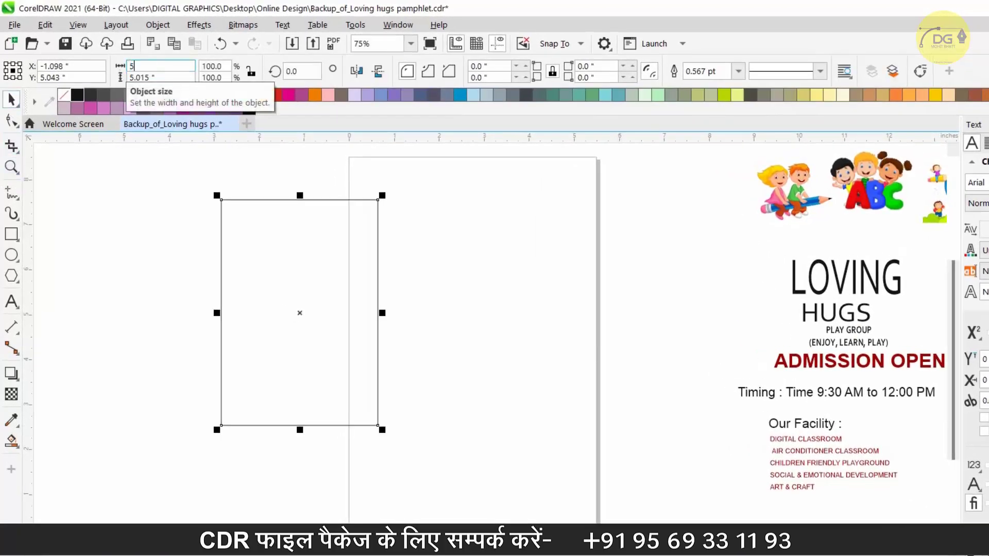
key("Tab")
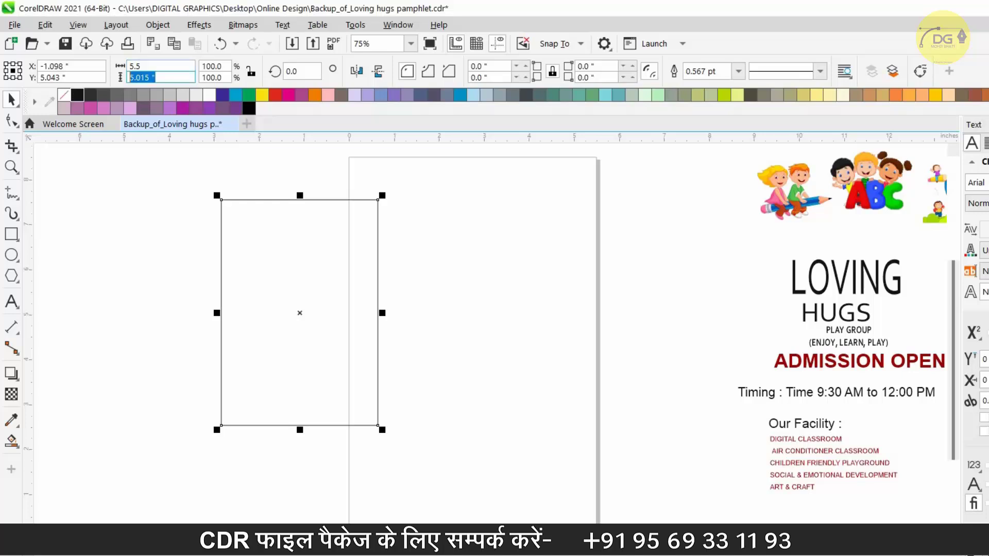
type("8.5")
key("Return")
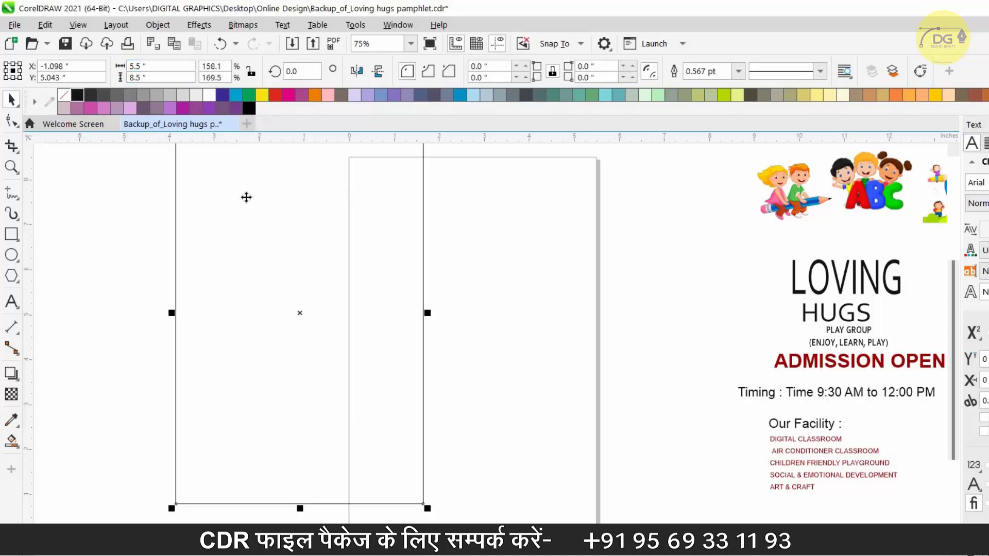
- Centre the rectangle on the page with P and deselect it
scroll(468, 309, "down", 1)
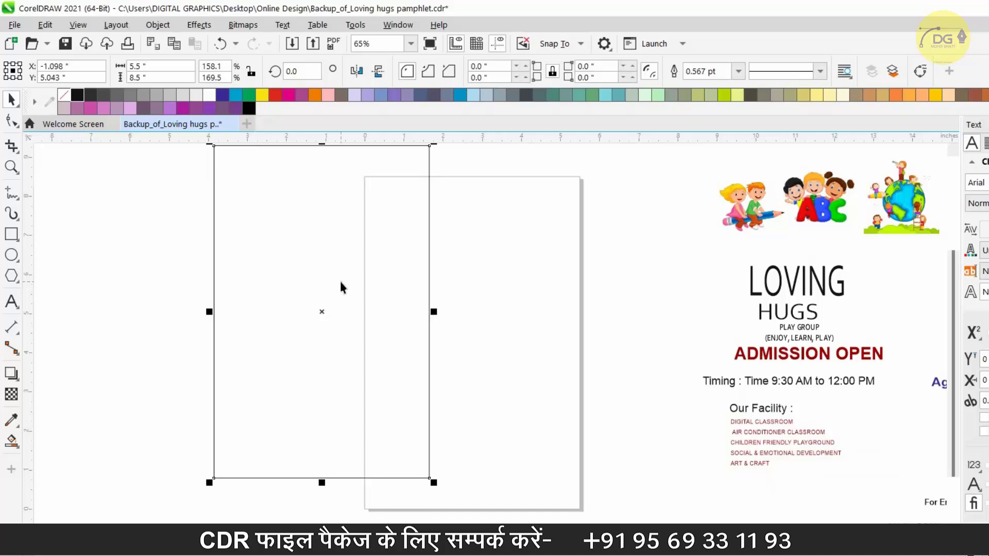
key("p")
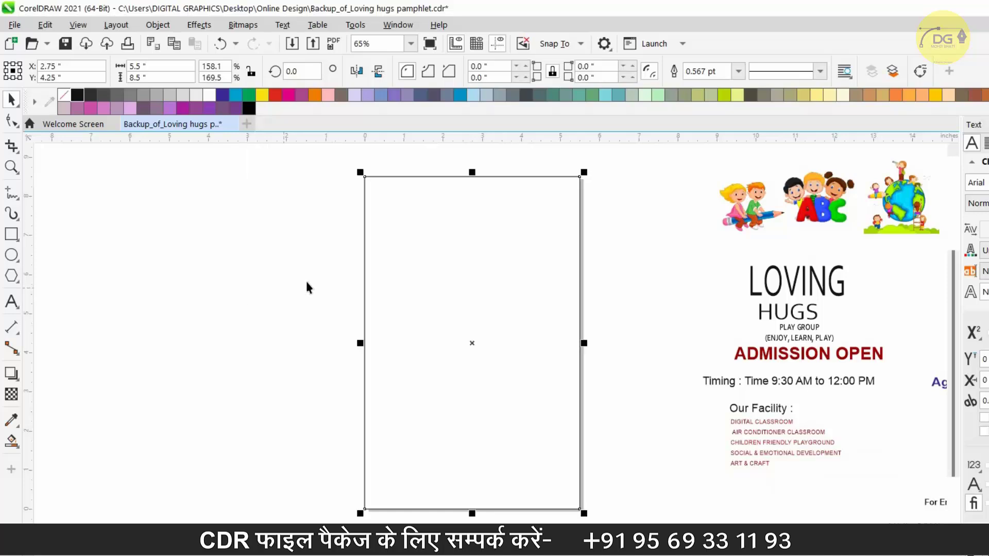
key("Escape")
scroll(505, 177, "up", 2)
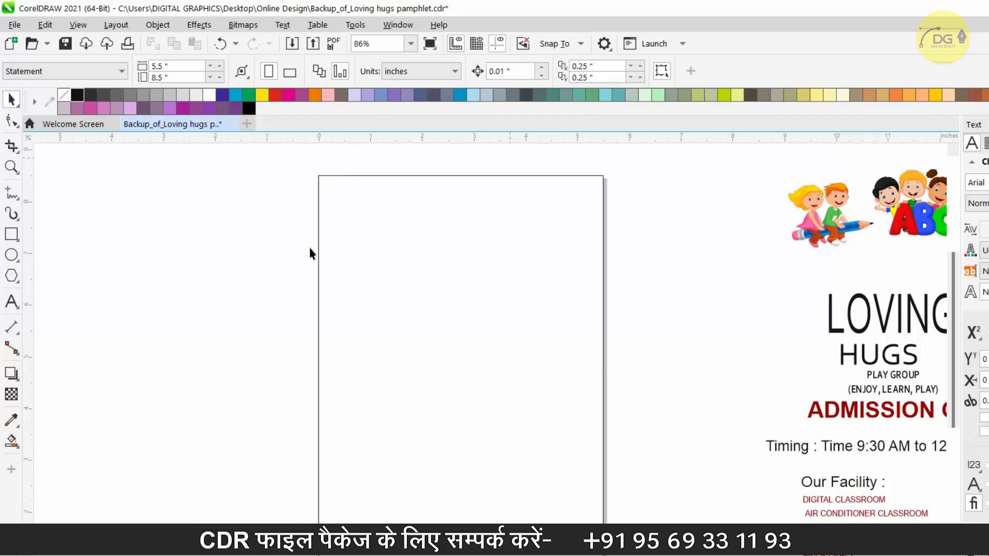
- Draw a small circle at the page's left edge, undoing a stray move
key("F7")
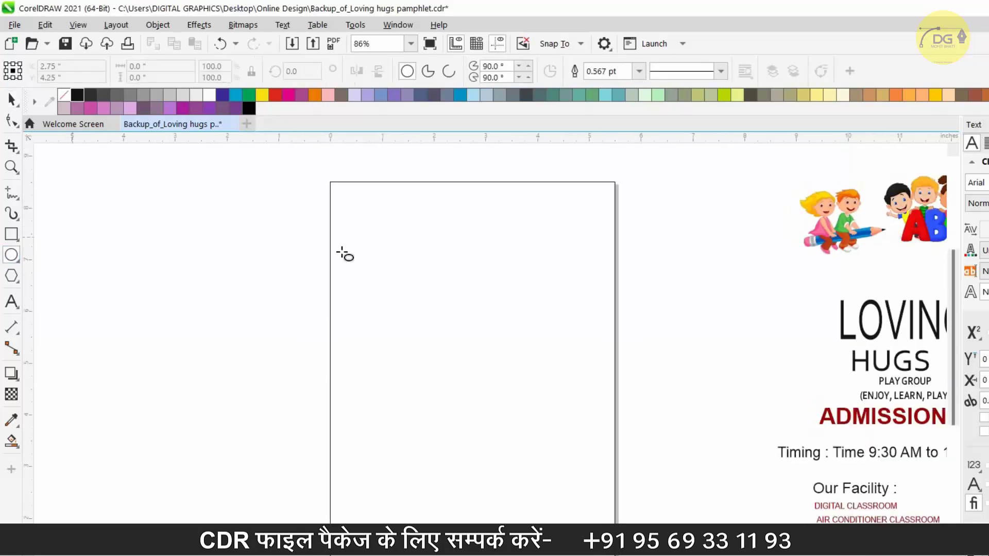
left_click_drag(323, 237, 349, 267)
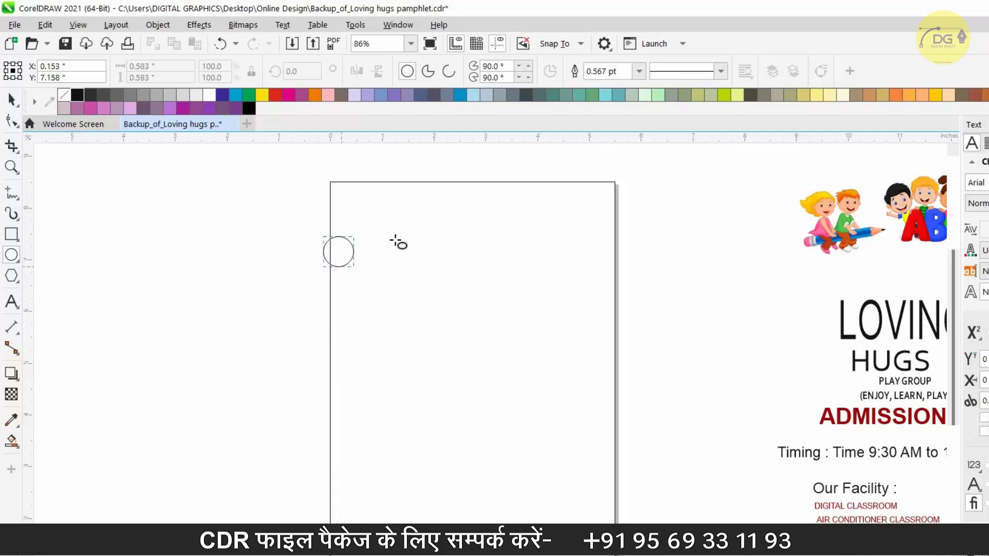
key("space")
scroll(395, 241, "up", 3)
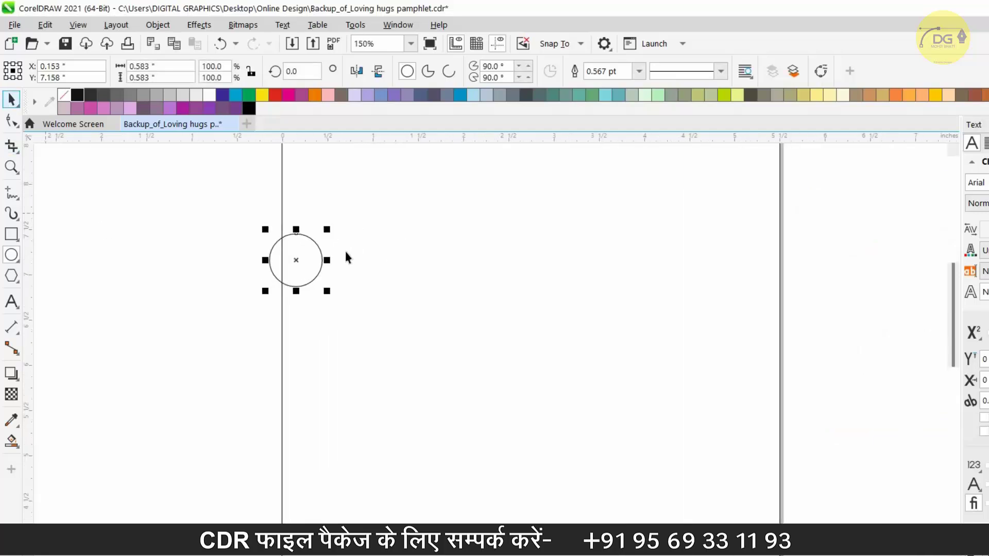
scroll(346, 256, "up", 3)
left_click_drag(291, 269, 346, 266)
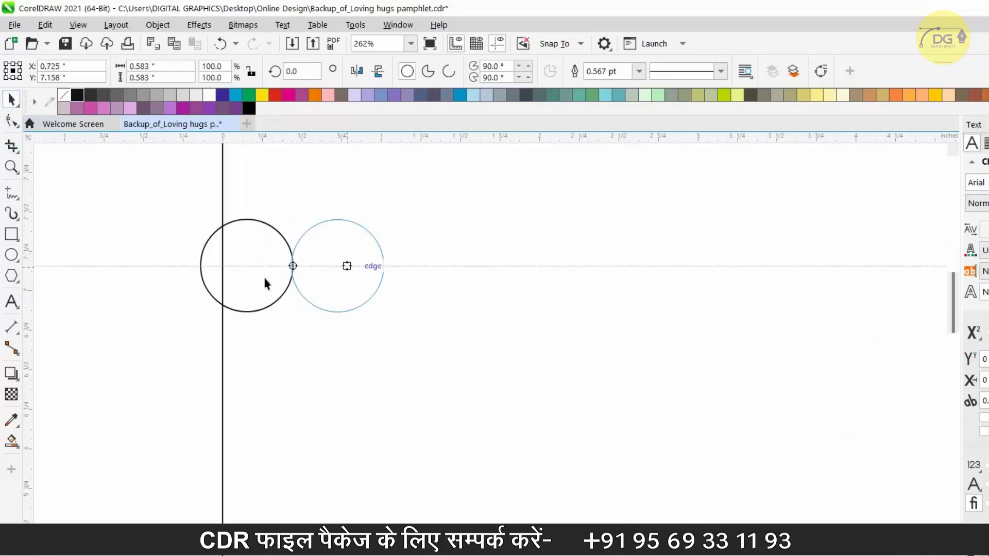
key("ctrl+z")
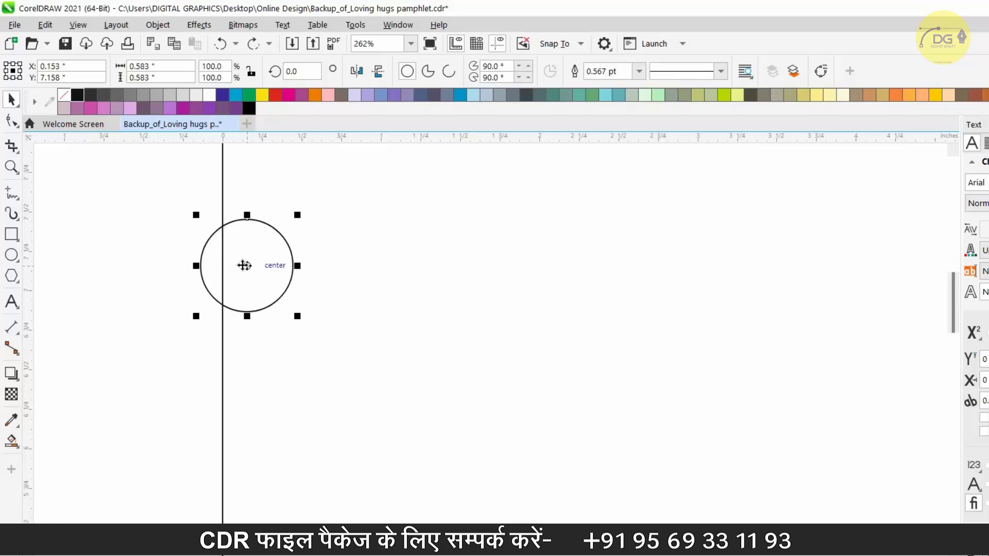
- Copy the circle against its right edge and repeat the copy to form the row
left_click_drag(244, 265, 306, 273)
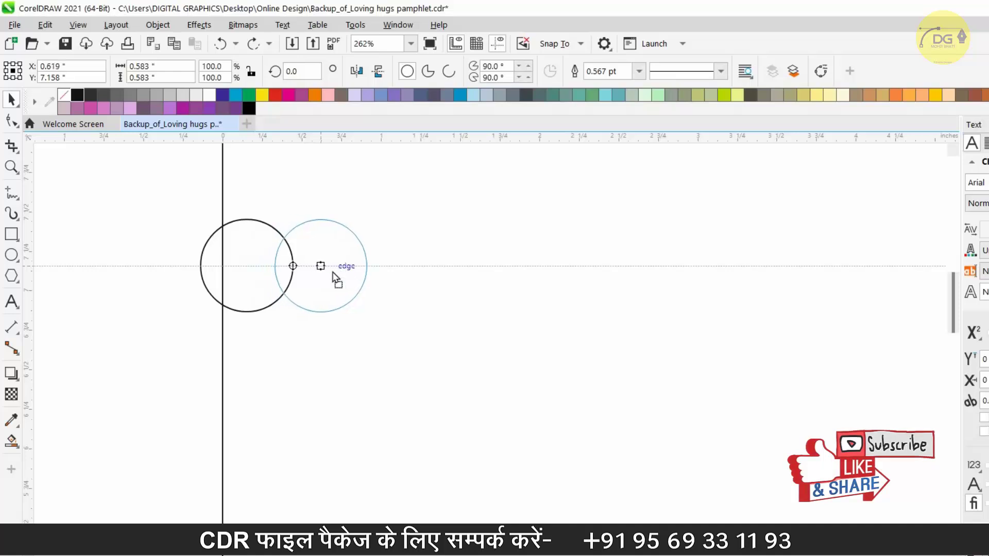
mouse_move(307, 273)
left_mouse_down()
mouse_move(339, 278)
mouse_move(333, 273)
left_mouse_up()
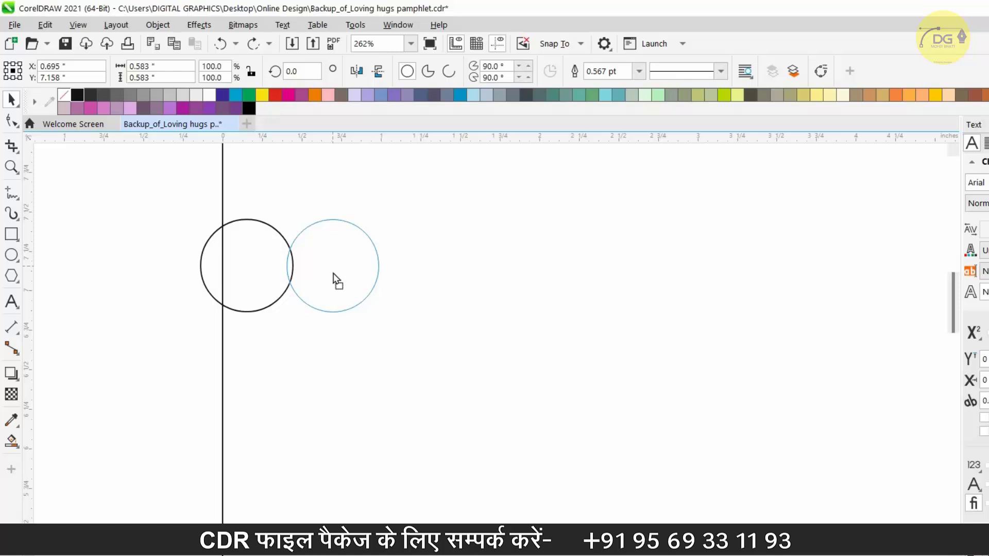
left_click_drag(334, 274, 333, 272)
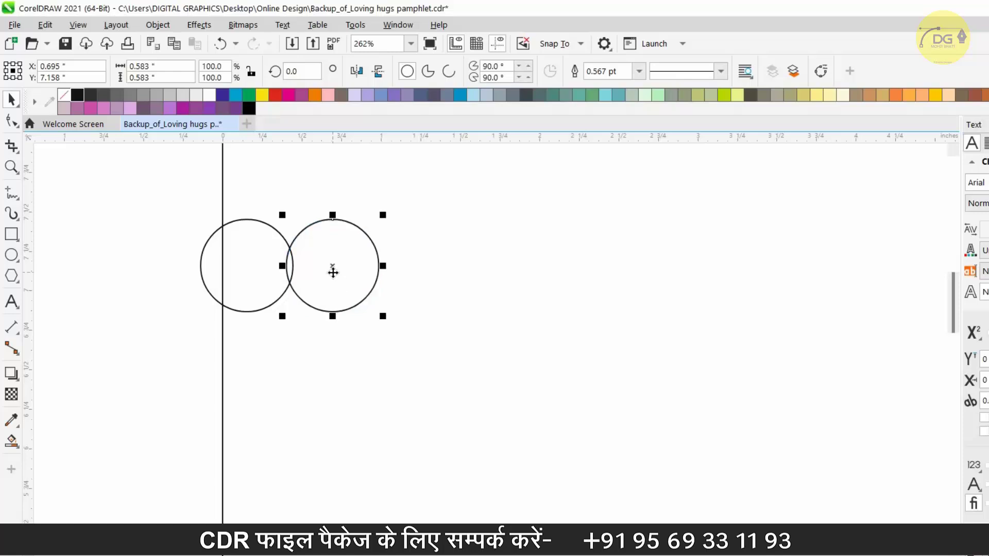
scroll(262, 256, "down", 3)
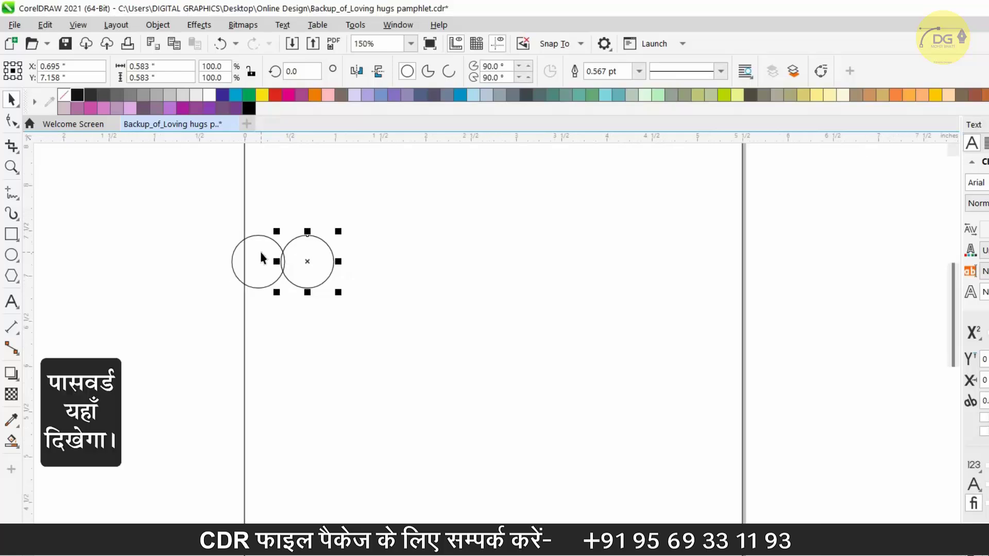
key("ctrl+r")
key("ctrl+r")
key("ctrl+r")
key("ctrl+r")
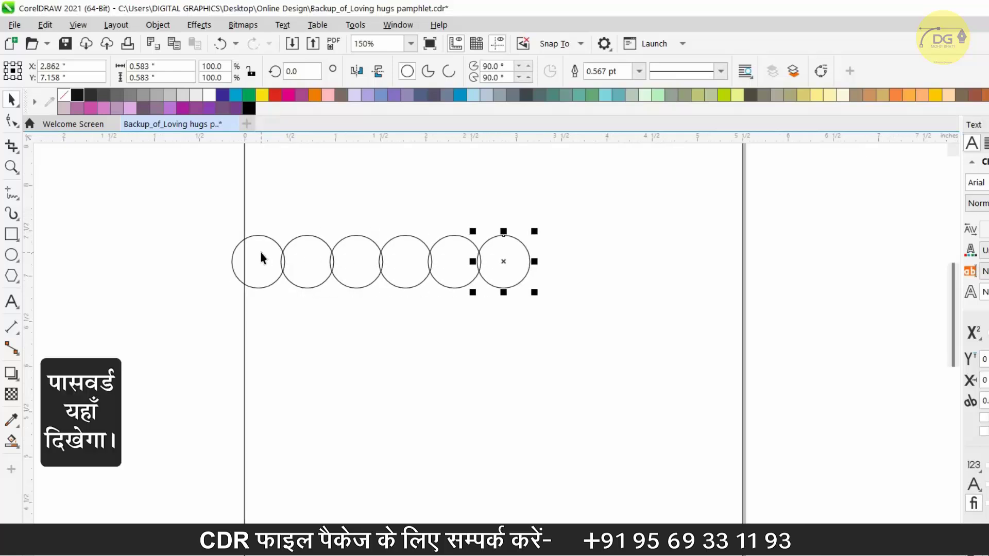
key("ctrl+r")
key("ctrl+r")
key("ctrl+r")
key("ctrl+r")
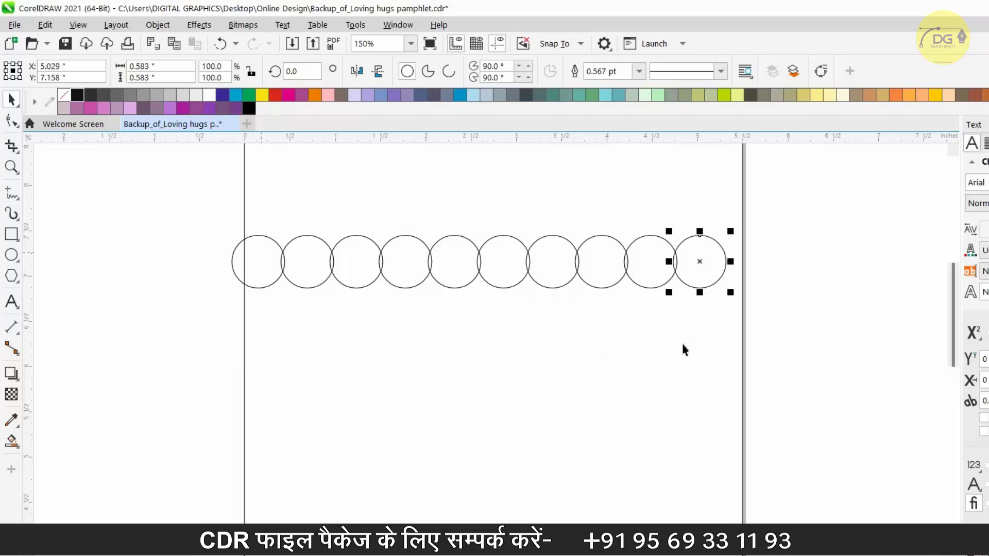
key("ctrl+r")
left_click(622, 312)
scroll(623, 312, "down", 3)
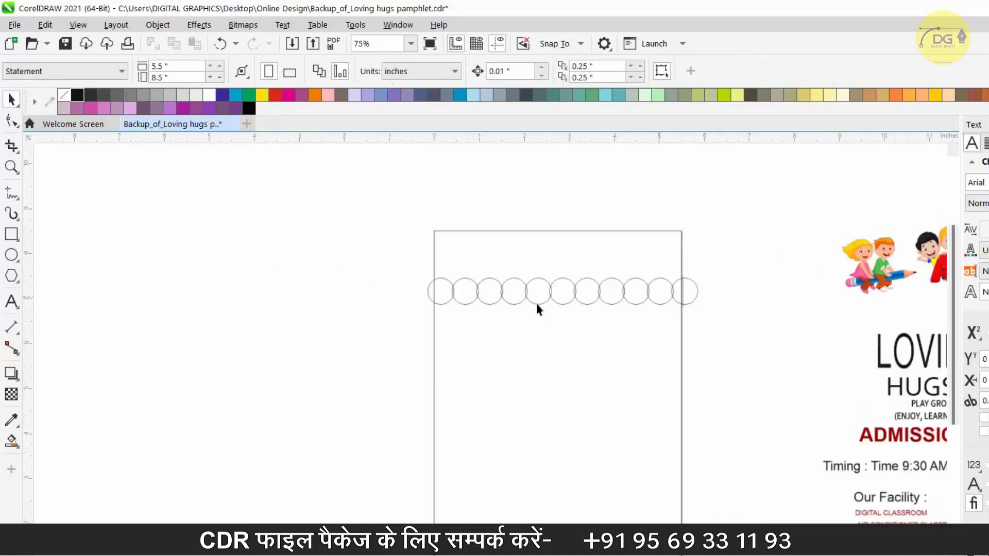
- Try filling the area above the circles blue, then undo it
scroll(453, 270, "up", 2)
scroll(480, 241, "up", 1)
scroll(488, 236, "up", 1)
scroll(488, 237, "up", 1)
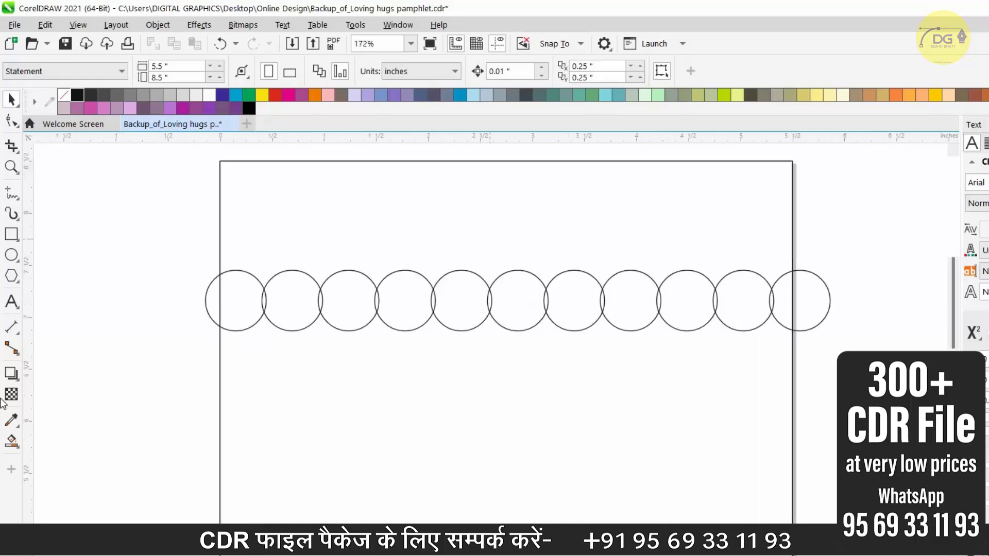
left_click(15, 446)
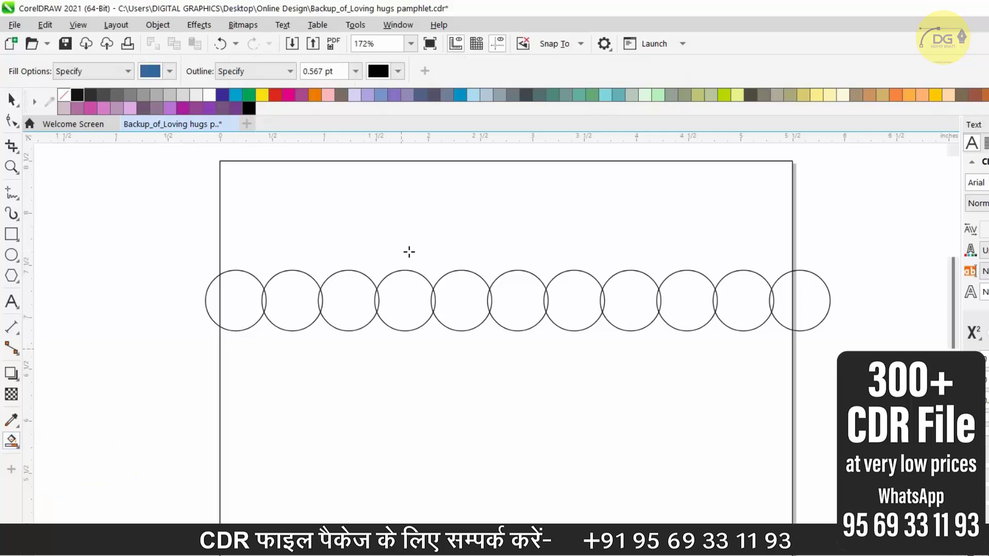
left_click(409, 235)
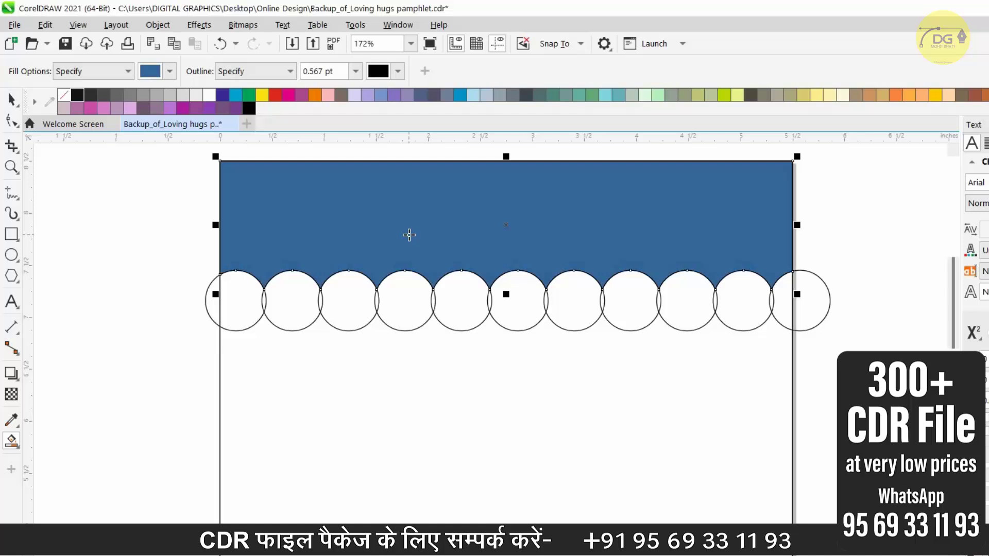
scroll(423, 257, "down", 1)
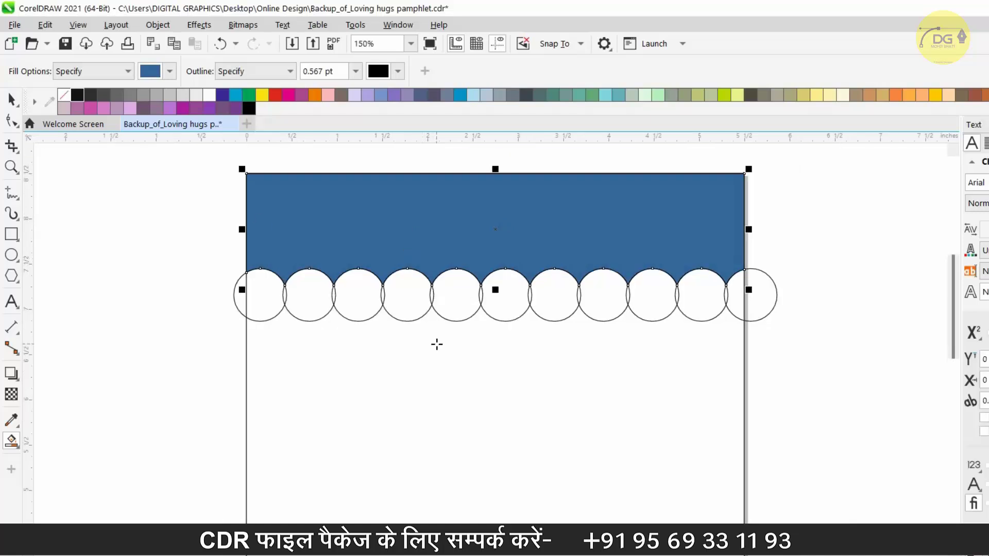
left_click(10, 100)
key("ctrl+z")
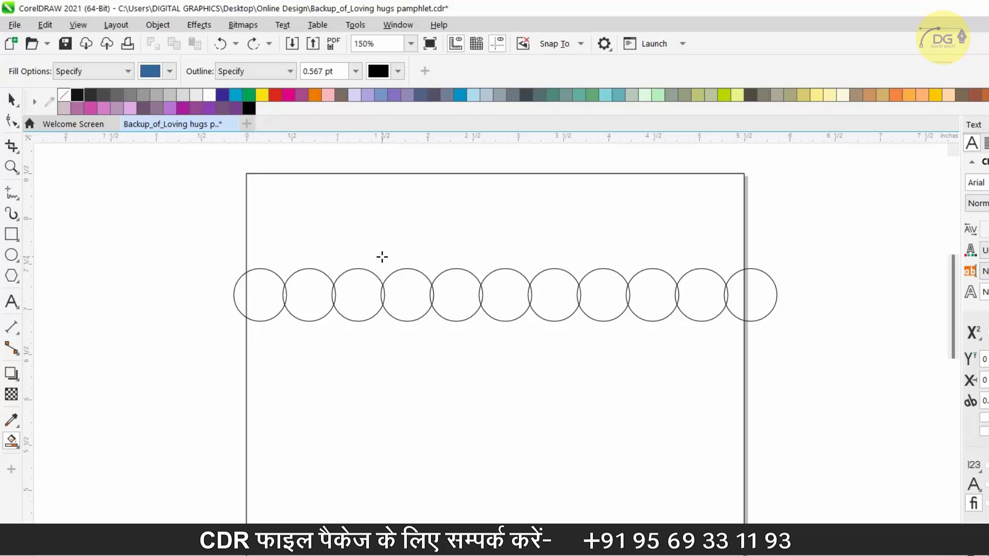
- Smart-fill the band above the circles blue and select the circle row
left_click(16, 440)
left_click(398, 224)
left_click(488, 243)
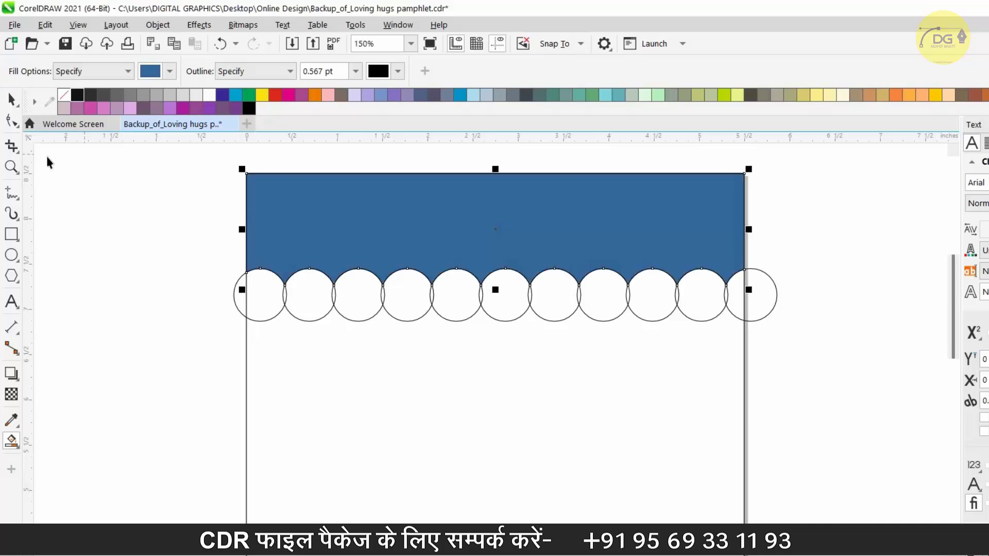
left_click(11, 100)
left_click_drag(137, 231, 854, 414)
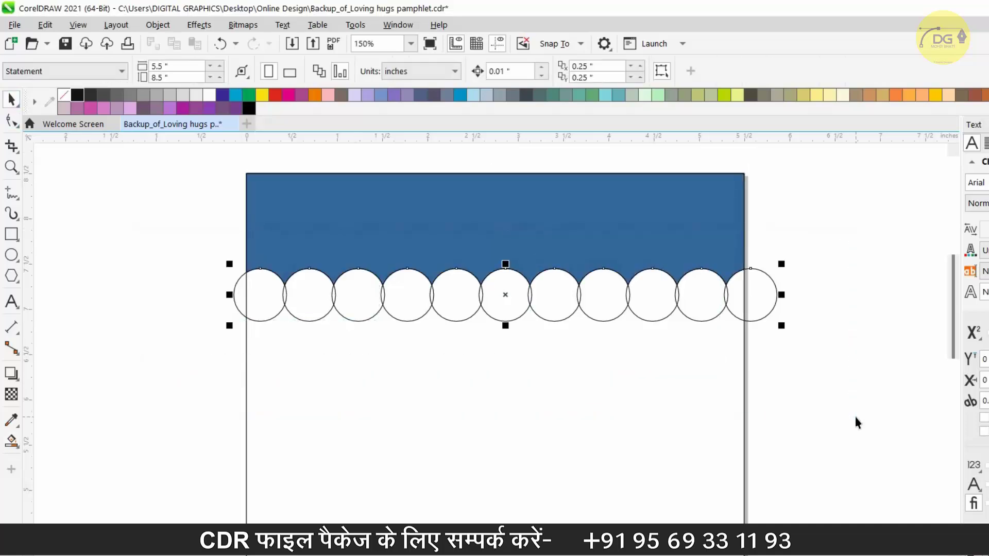
- Delete the circles, move the blue scalloped shape down and remove its fill
key("Delete")
left_click_drag(649, 242, 650, 342)
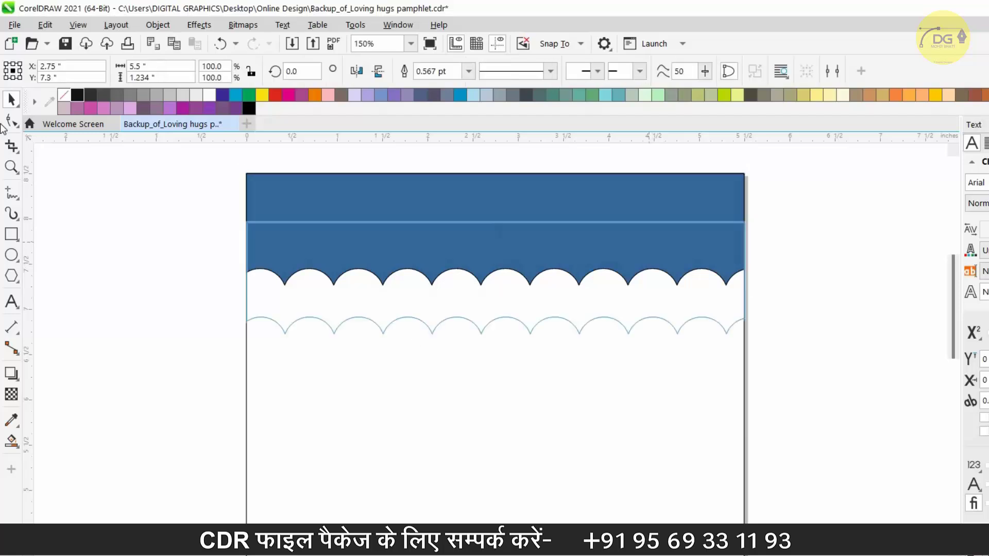
left_click(64, 95)
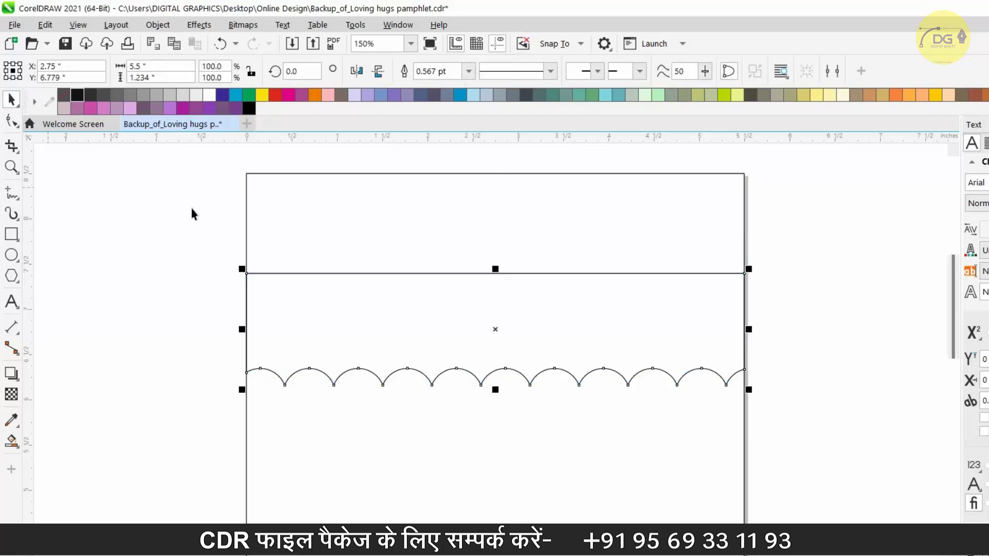
left_click(342, 371)
scroll(372, 319, "up", 1)
left_click(503, 242)
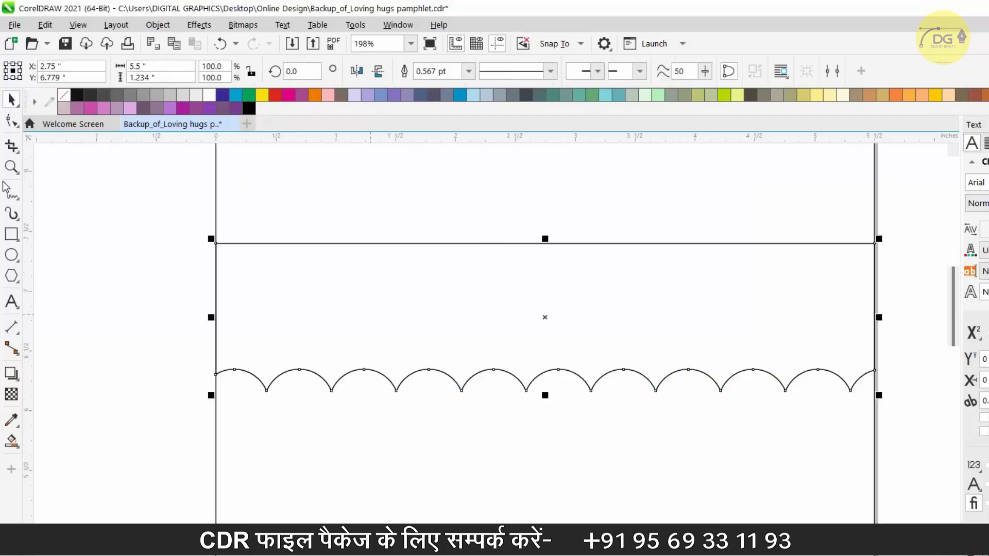
scroll(503, 242, "down", 1)
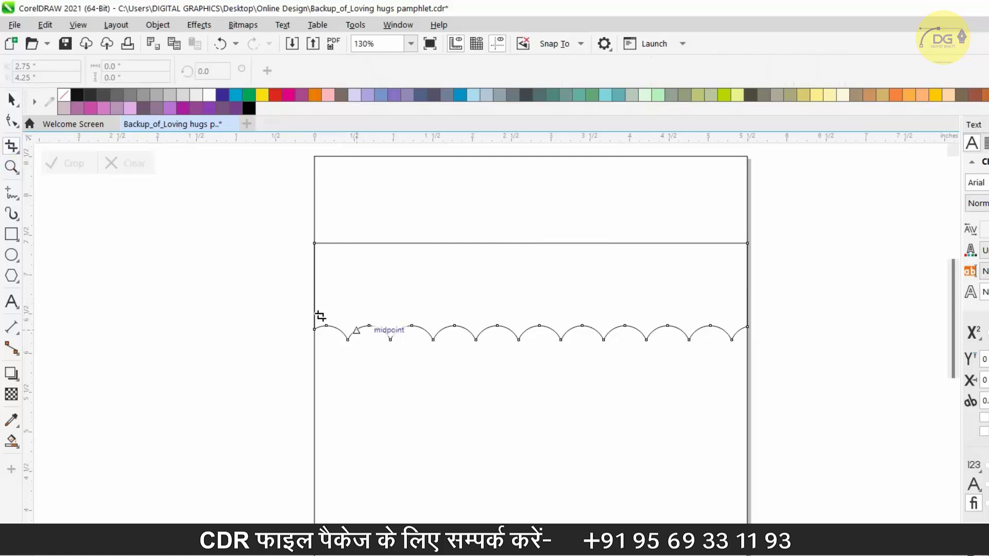
- Crop the shape down to just the scalloped strip
left_click_drag(315, 314, 742, 369)
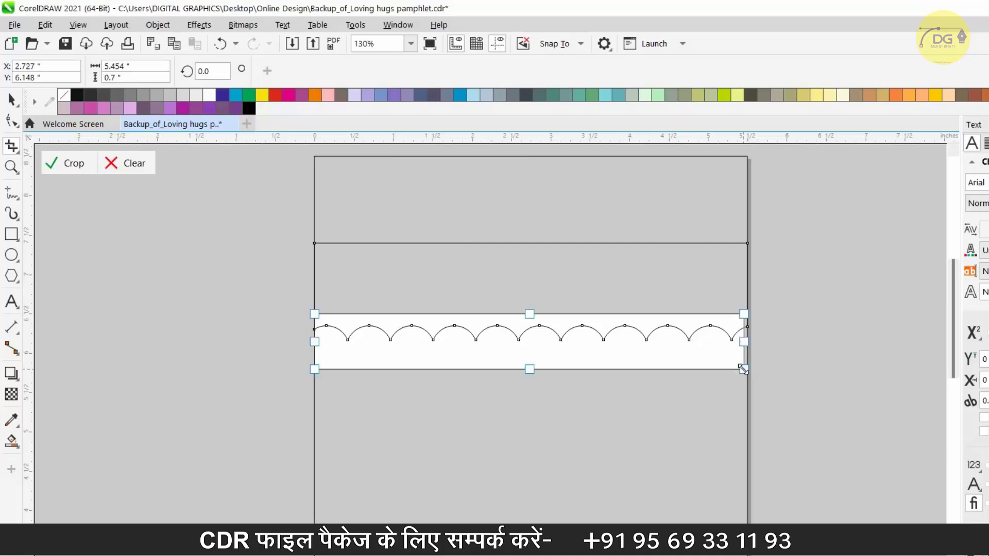
key("Return")
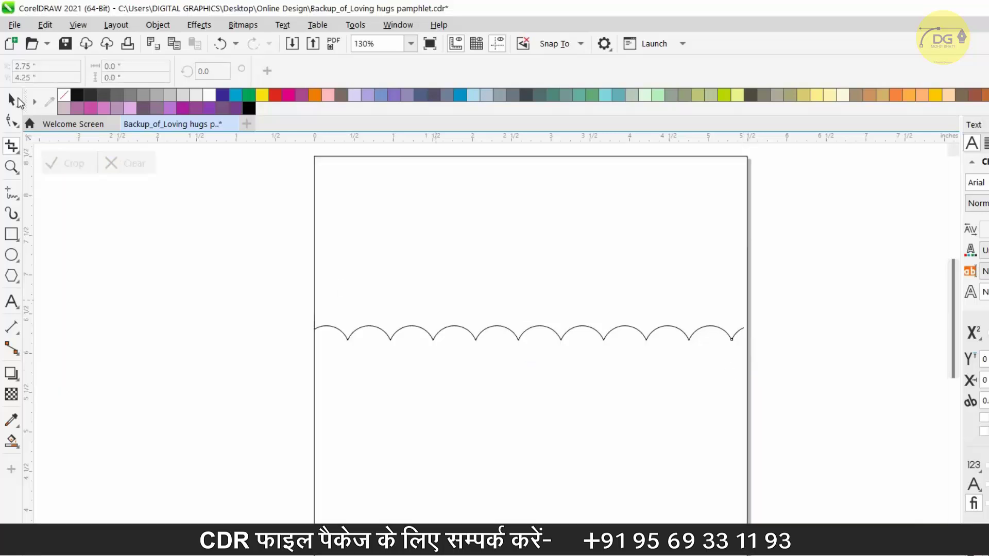
key("space")
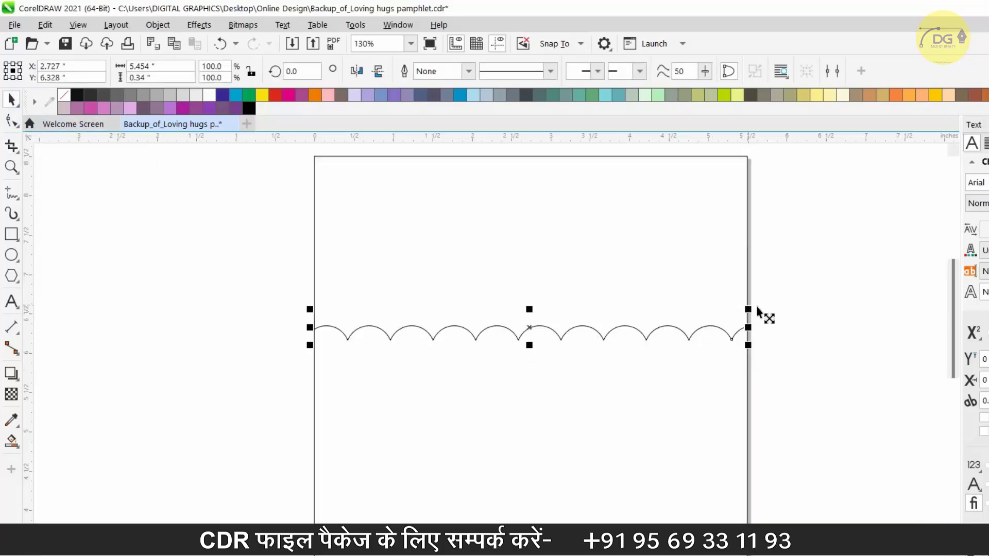
- Stretch the scallop strip slightly wider than the page and drop copies lower down
left_click_drag(767, 305, 784, 302)
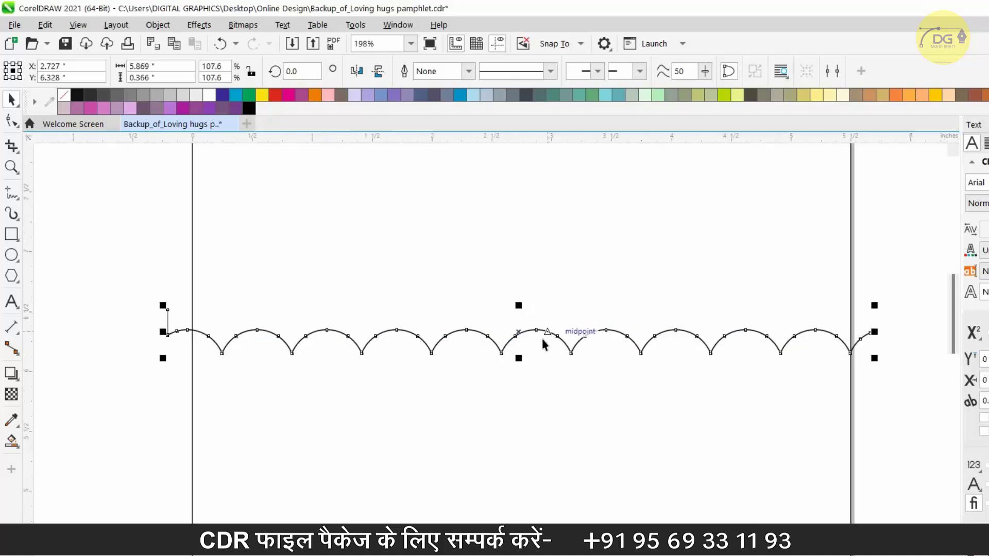
scroll(541, 338, "down", 1)
left_click_drag(545, 322, 545, 321)
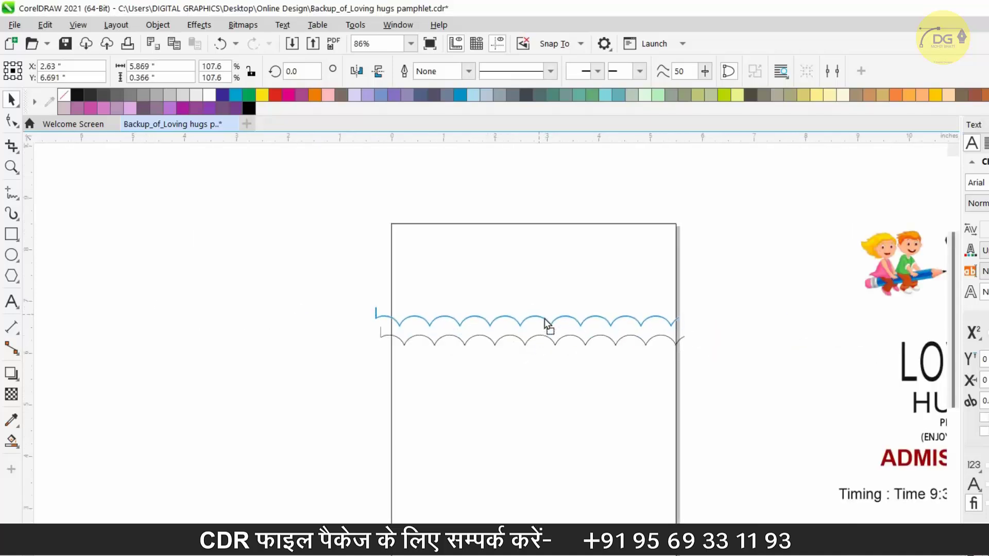
scroll(557, 267, "down", 2)
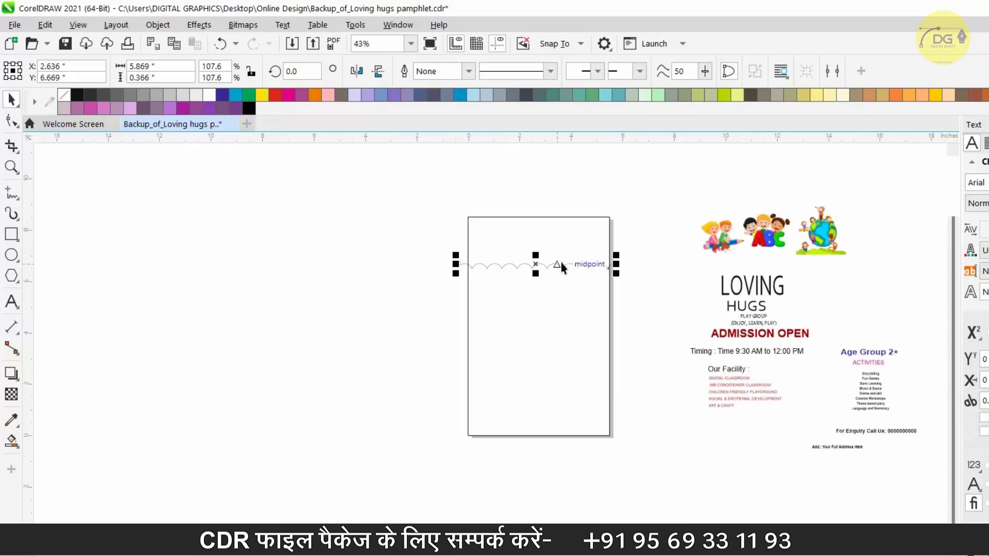
scroll(560, 265, "up", 1)
mouse_move(561, 268)
left_mouse_down()
mouse_move(582, 400)
mouse_move(584, 384)
mouse_move(585, 515)
left_mouse_up()
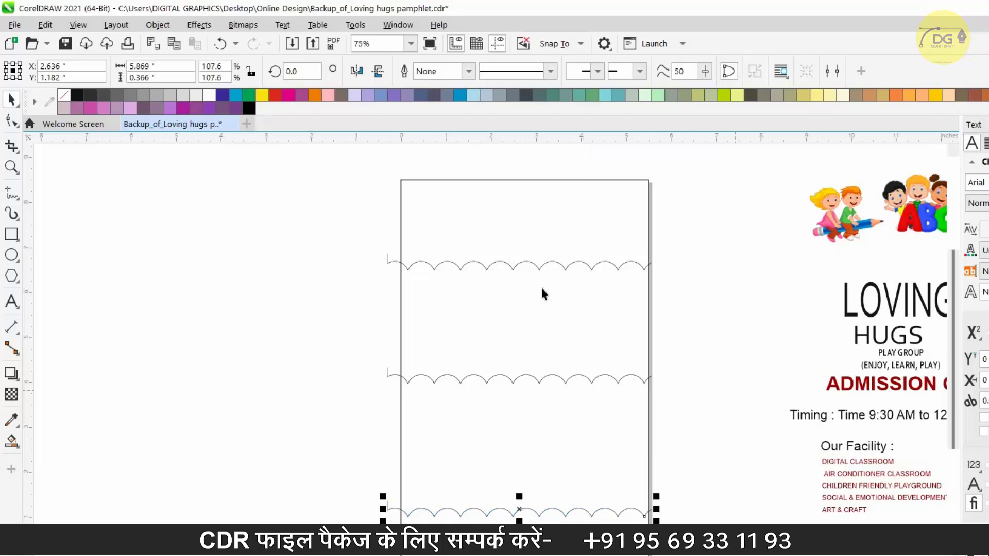
left_click(571, 225)
- Smart-fill each region between the wavy lines blue, top to bottom
key("F4")
scroll(532, 221, "up", 3)
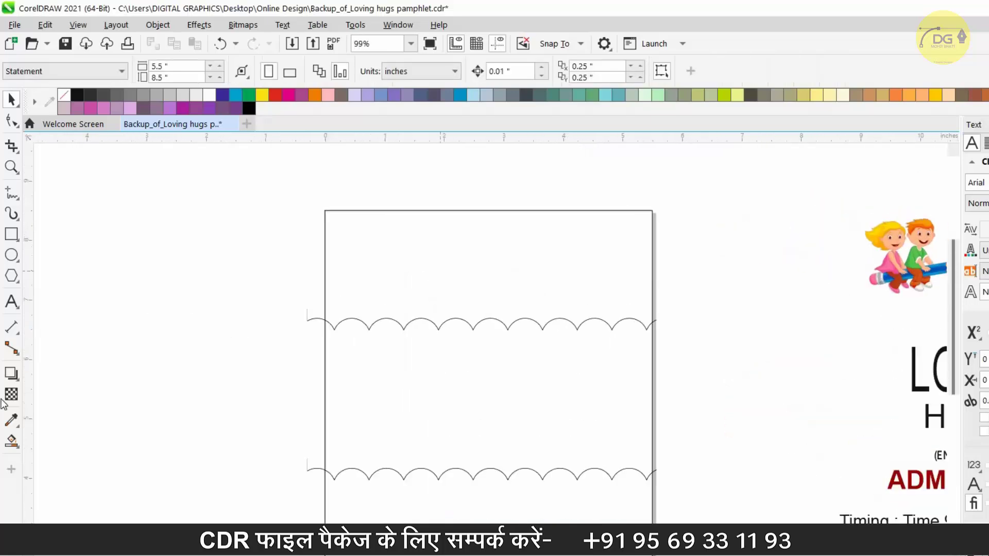
left_click(14, 446)
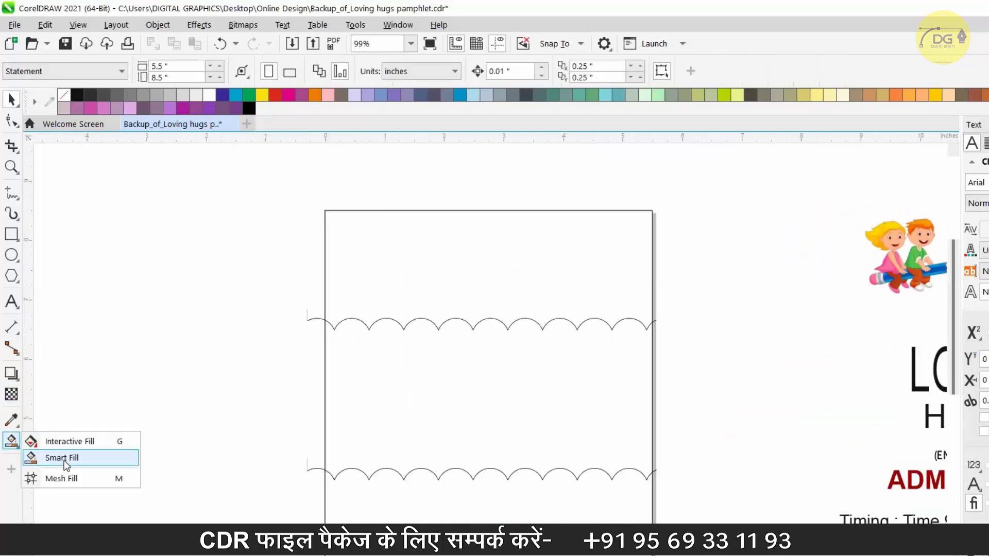
left_click(481, 266)
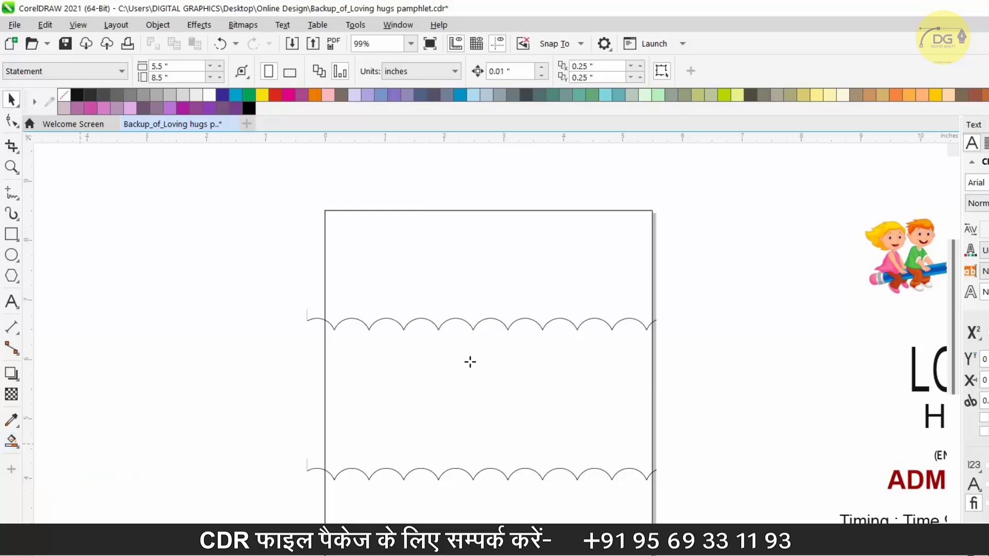
left_click(503, 389)
scroll(507, 466, "down", 2)
scroll(507, 466, "down", 1)
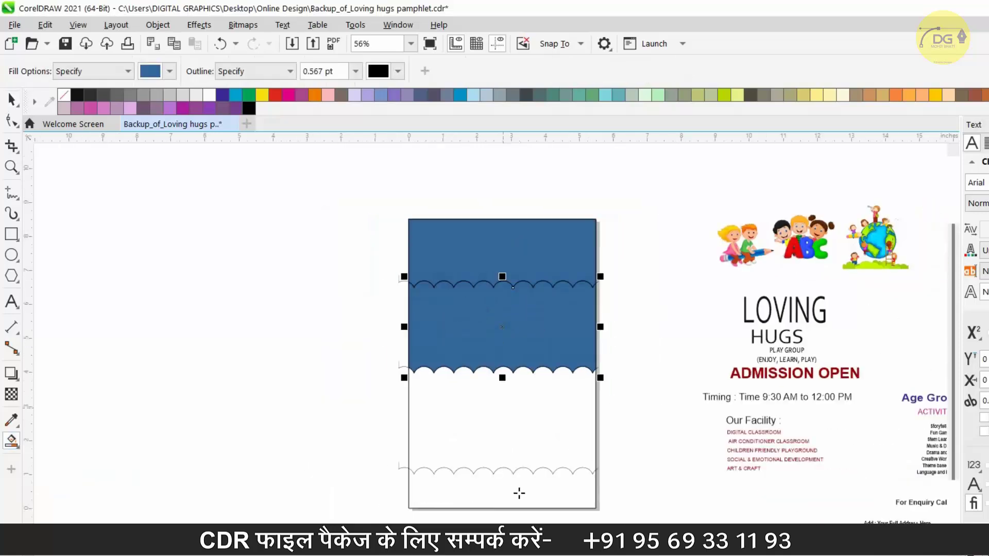
left_click(515, 423)
left_click(505, 492)
key("space")
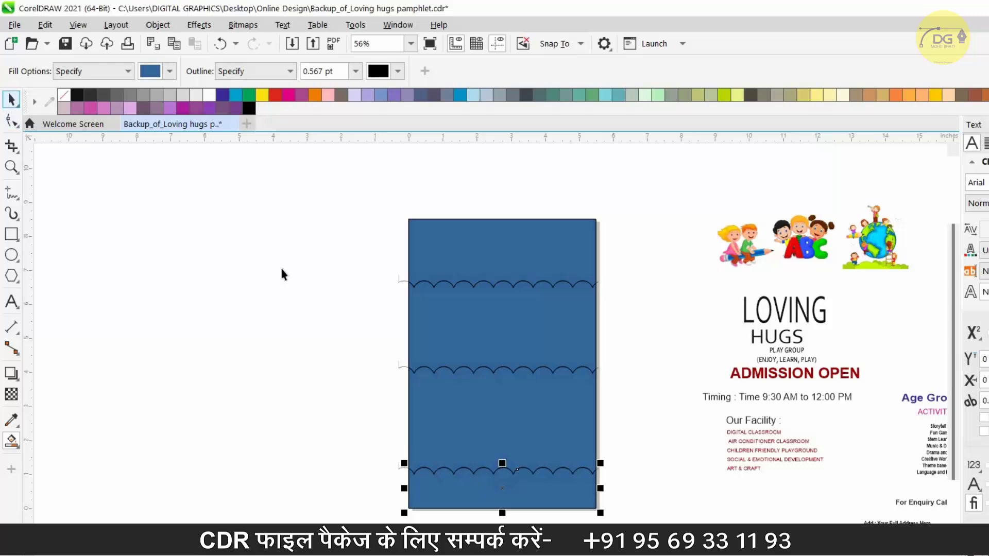
- Marquee-select the wavy shapes covering the page
left_click_drag(317, 204, 396, 438)
left_click_drag(400, 510, 385, 483)
left_click_drag(295, 205, 385, 499)
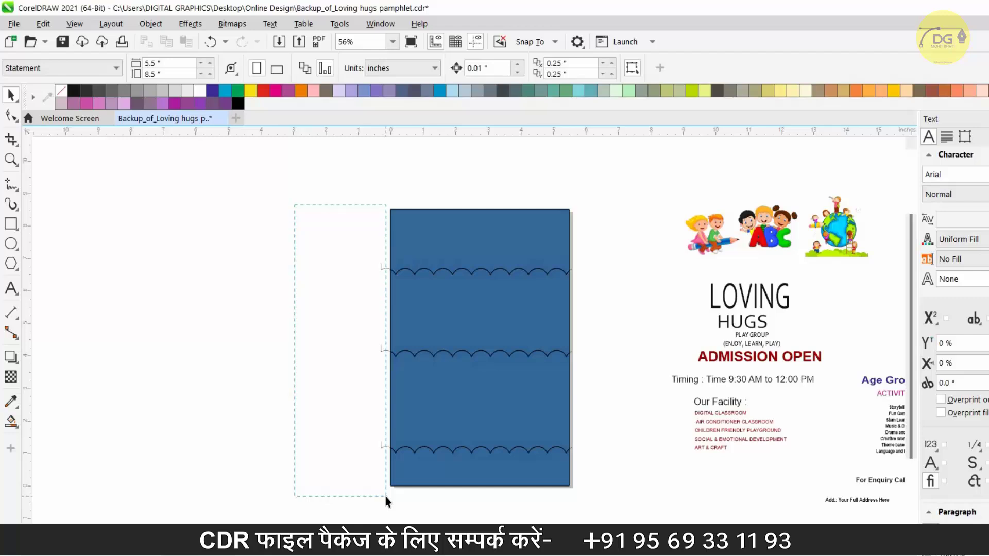
- Colour the top scalloped band yellow
left_click_drag(386, 497, 385, 496)
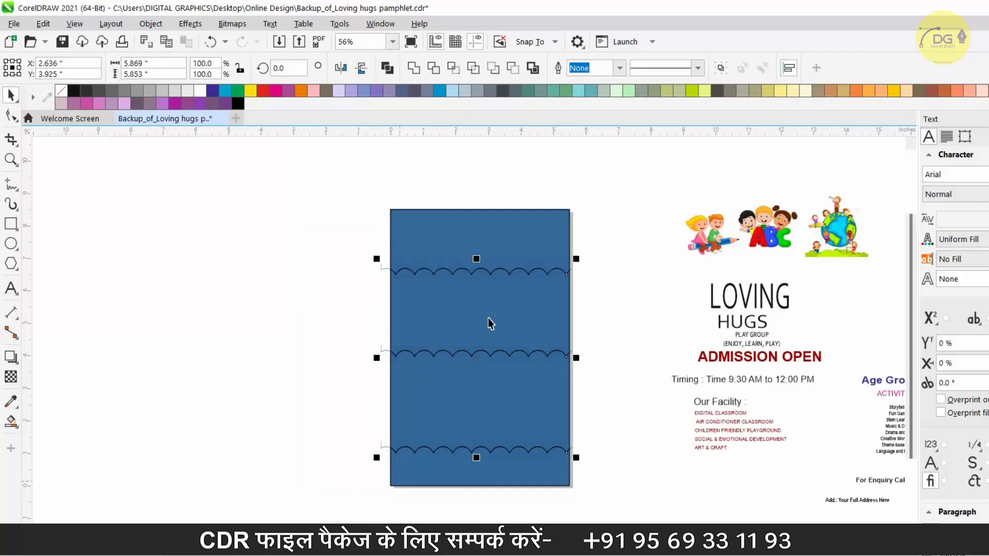
scroll(488, 317, "up", 1)
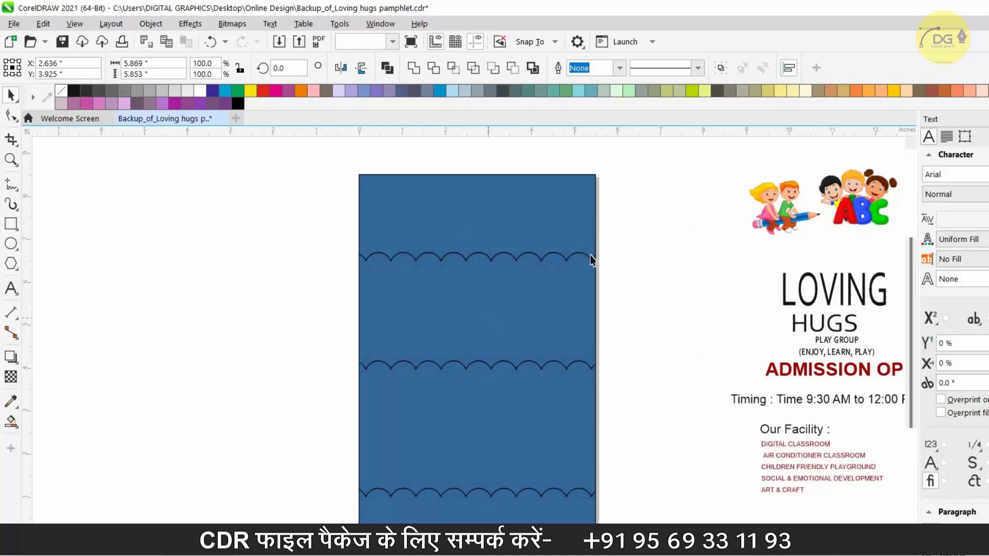
key("Escape")
scroll(502, 209, "down", 2)
left_click(505, 199)
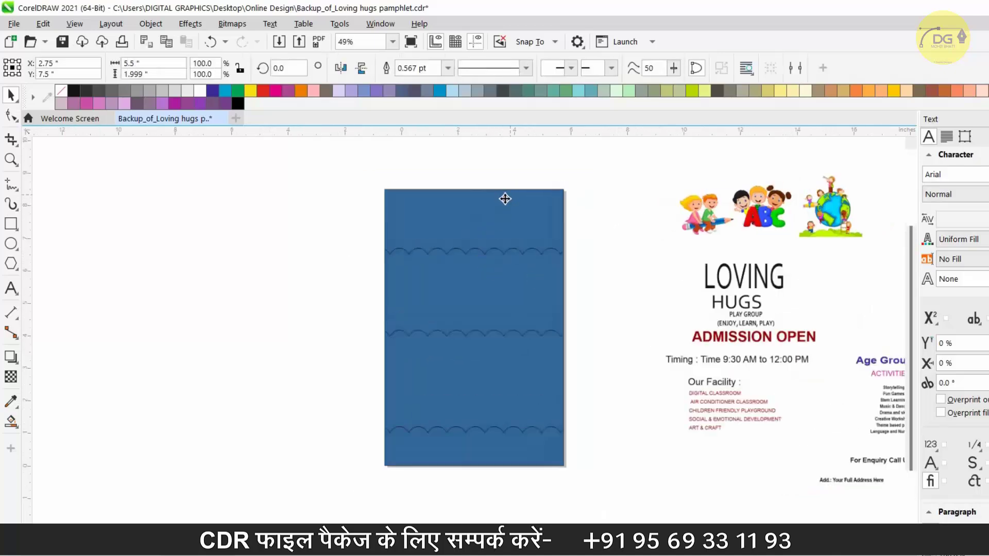
scroll(453, 287, "up", 2)
scroll(439, 248, "up", 1)
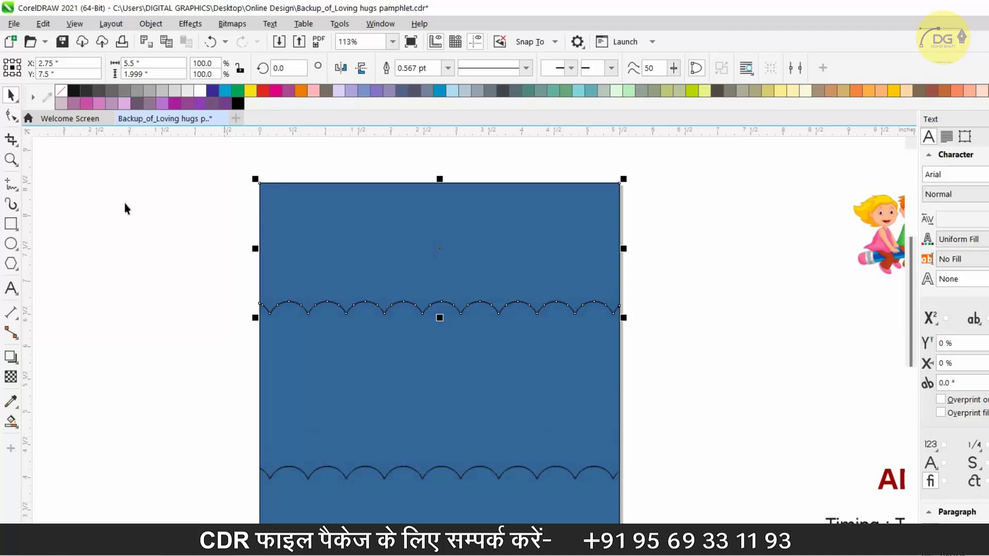
left_click(250, 90)
- Colour the second scalloped band white
left_click(413, 439)
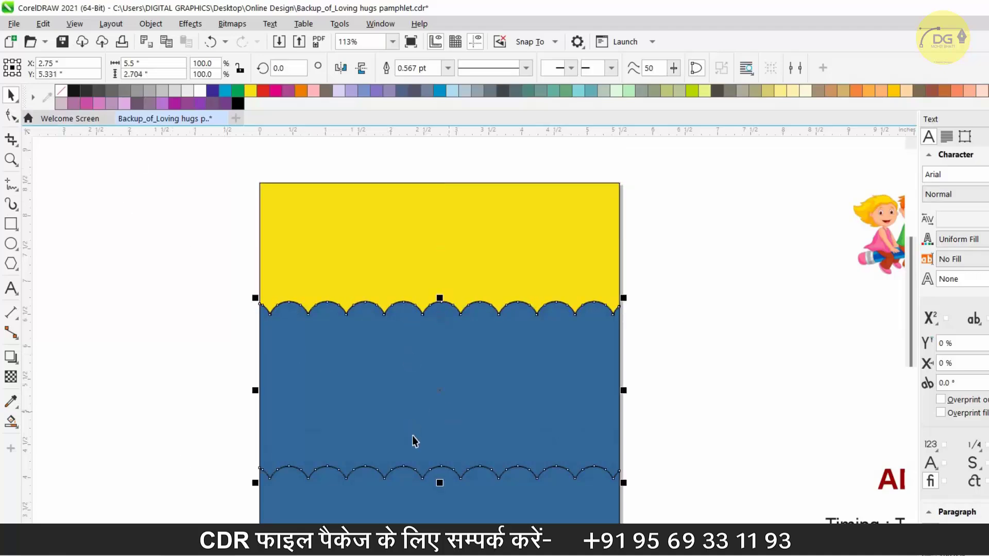
scroll(413, 439, "down", 1)
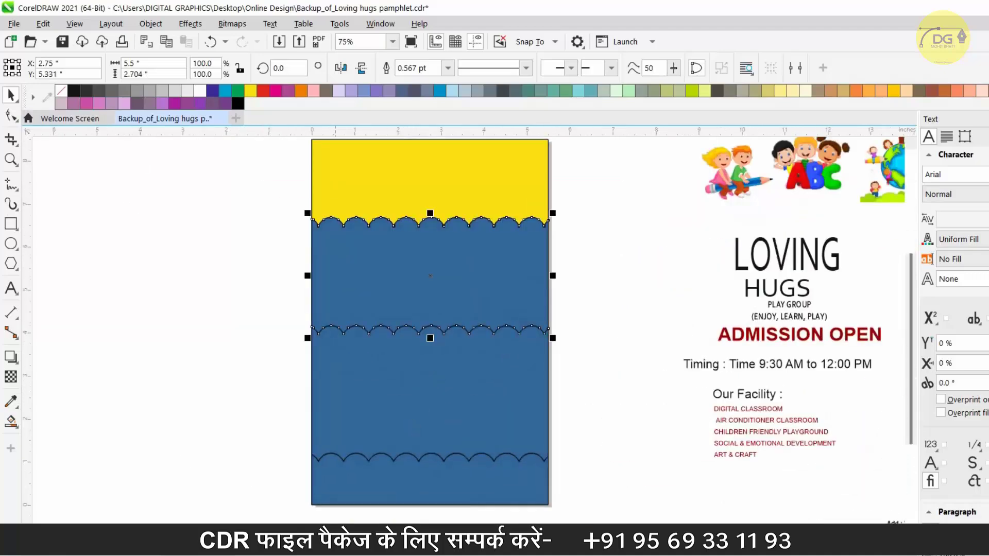
left_click(200, 91)
key("Escape")
scroll(437, 423, "down", 1)
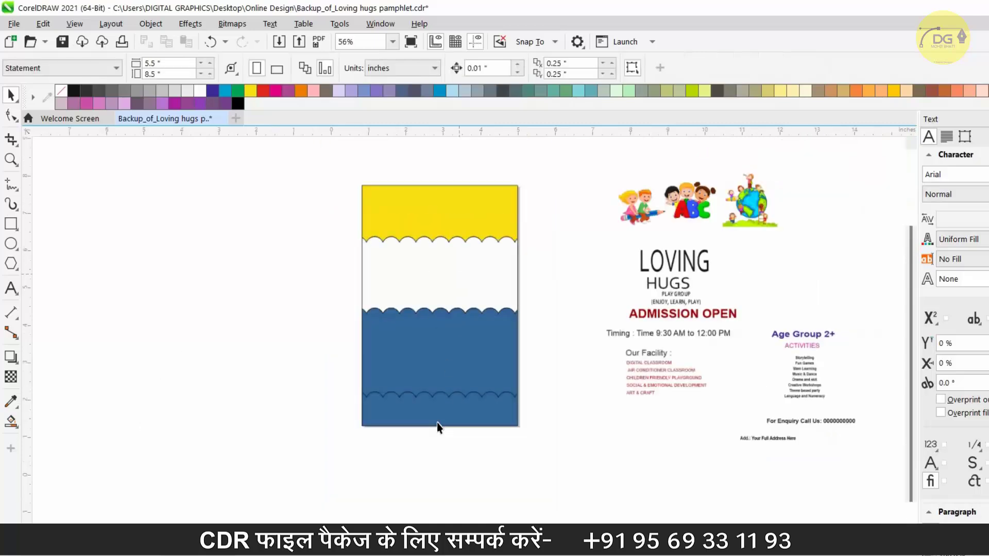
left_click(437, 422)
scroll(436, 423, "up", 1)
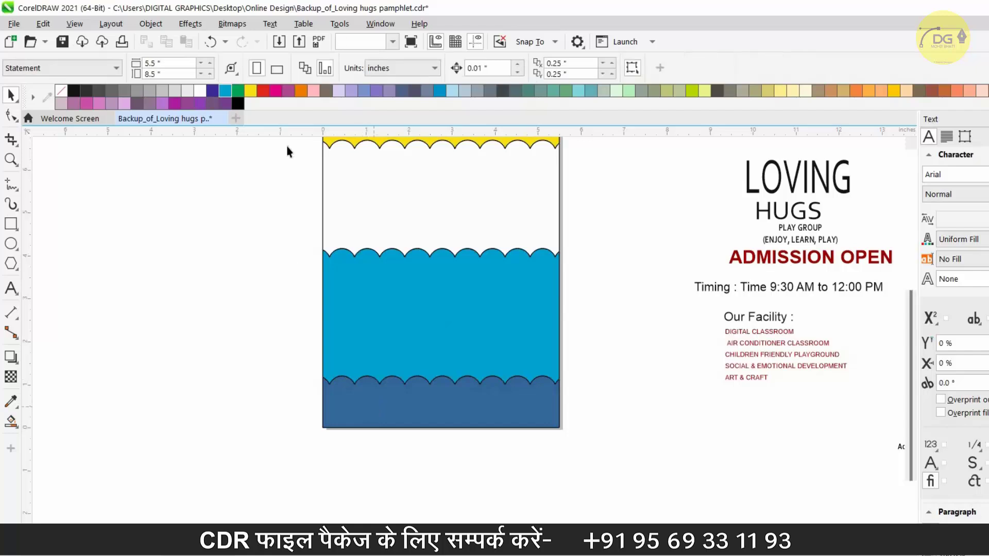
- Colour the bottom band a darker shade of magenta
left_click(354, 385)
left_click(277, 92)
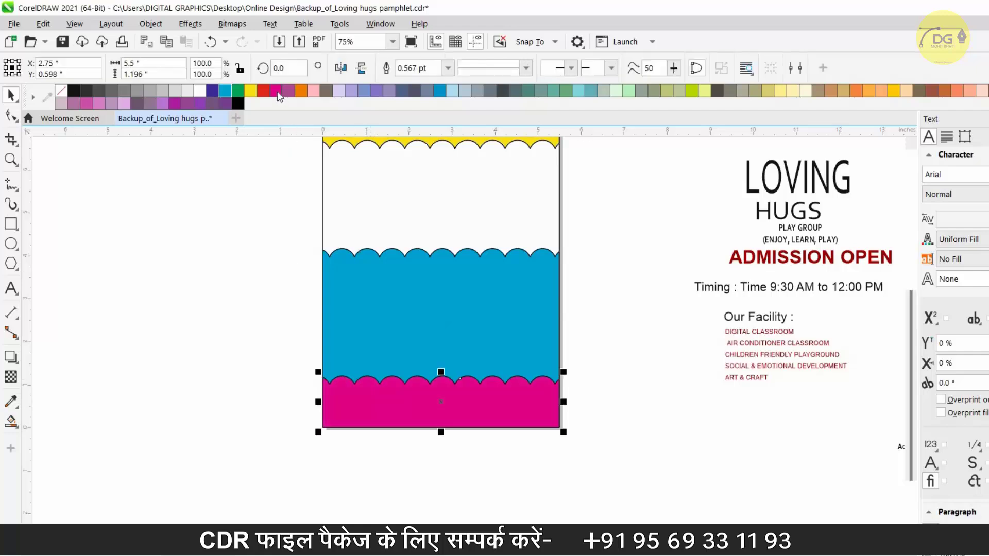
mouse_move(276, 96)
left_mouse_down()
mouse_move(341, 118)
mouse_move(330, 138)
left_mouse_up()
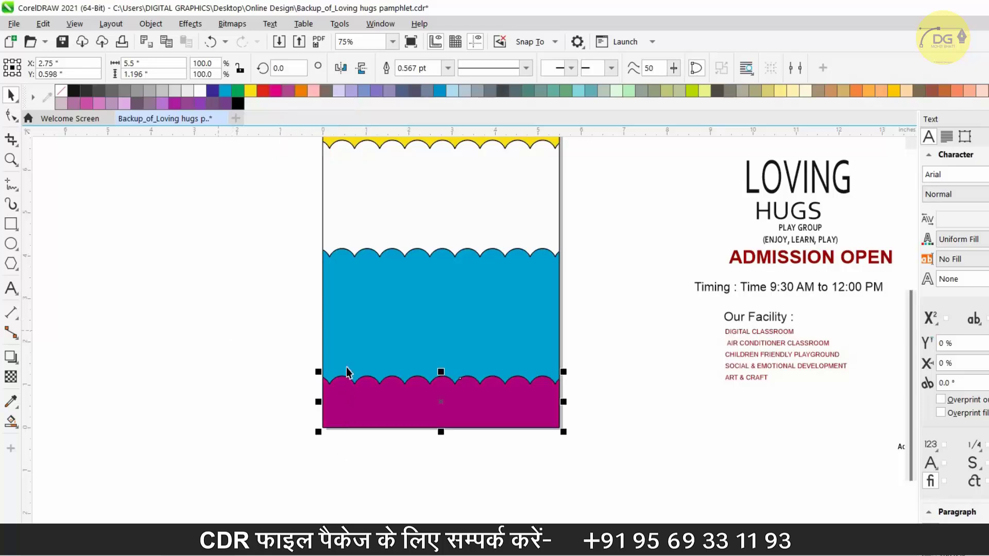
key("Escape")
scroll(342, 361, "down", 2)
left_click_drag(270, 181, 476, 460)
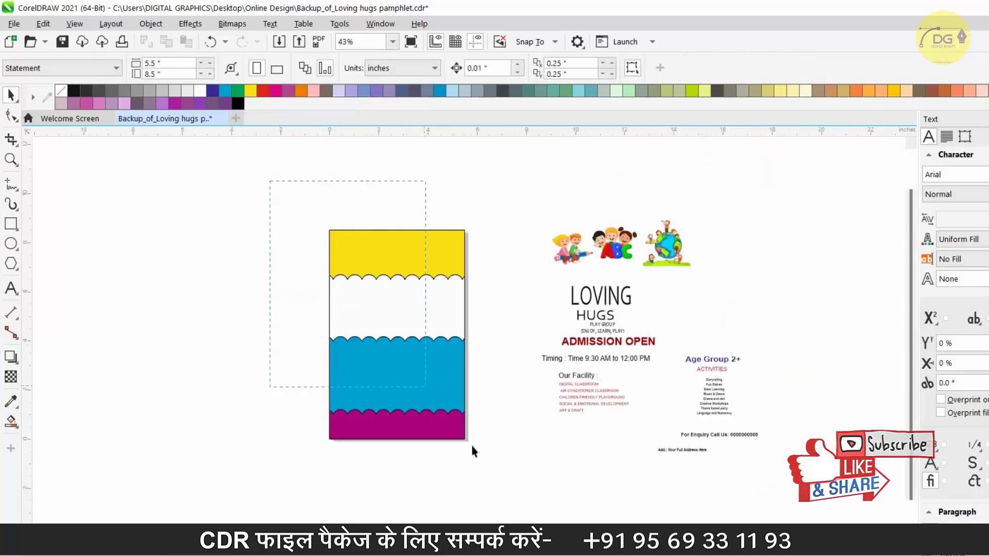
- Set the outline colour of all scalloped bands to No Color
left_click(327, 267)
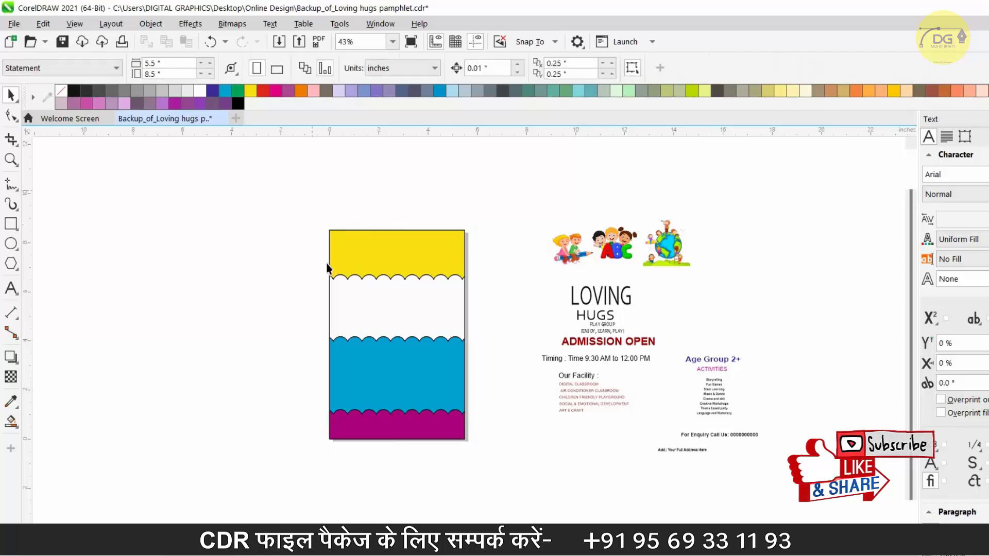
mouse_move(274, 184)
left_mouse_down()
mouse_move(481, 460)
mouse_move(461, 469)
left_mouse_up()
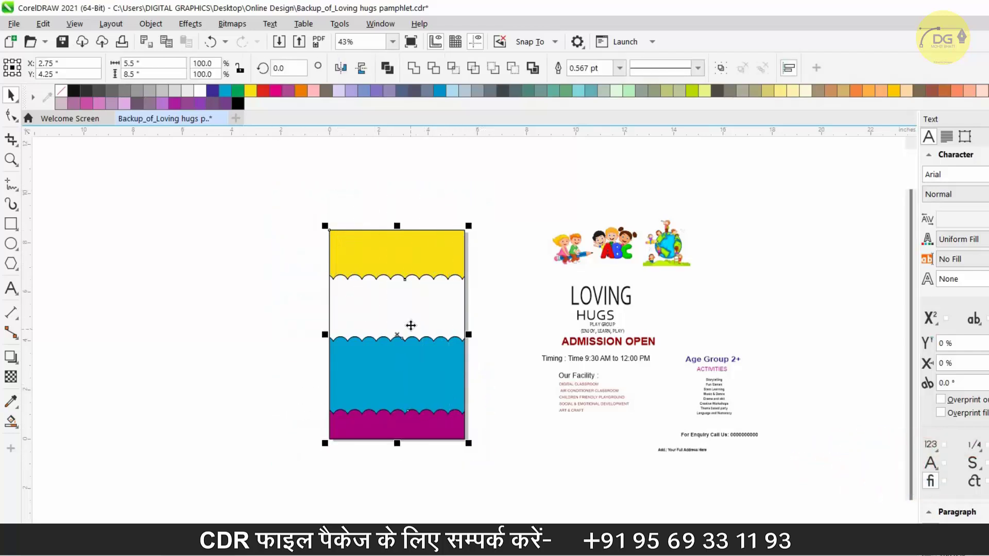
scroll(410, 325, "up", 2)
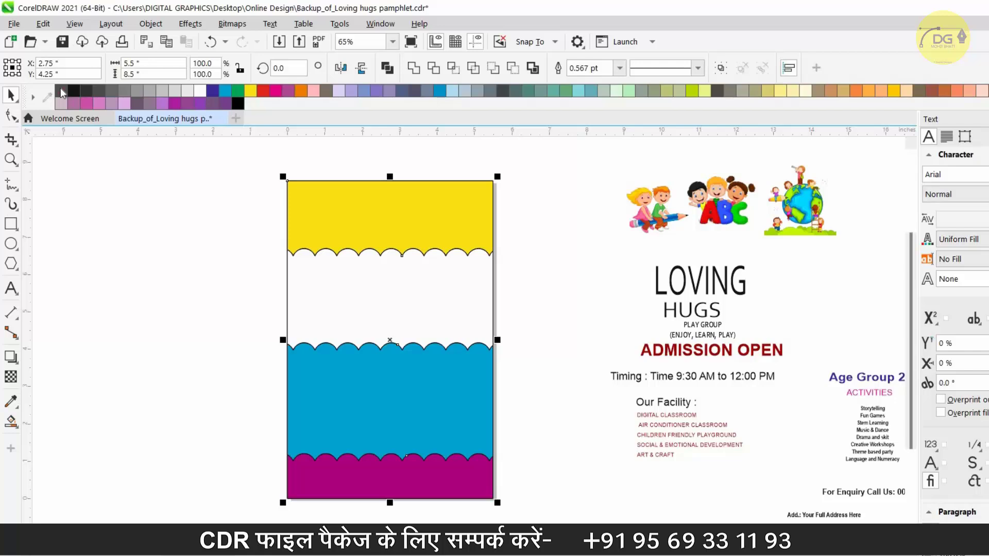
right_click(78, 102)
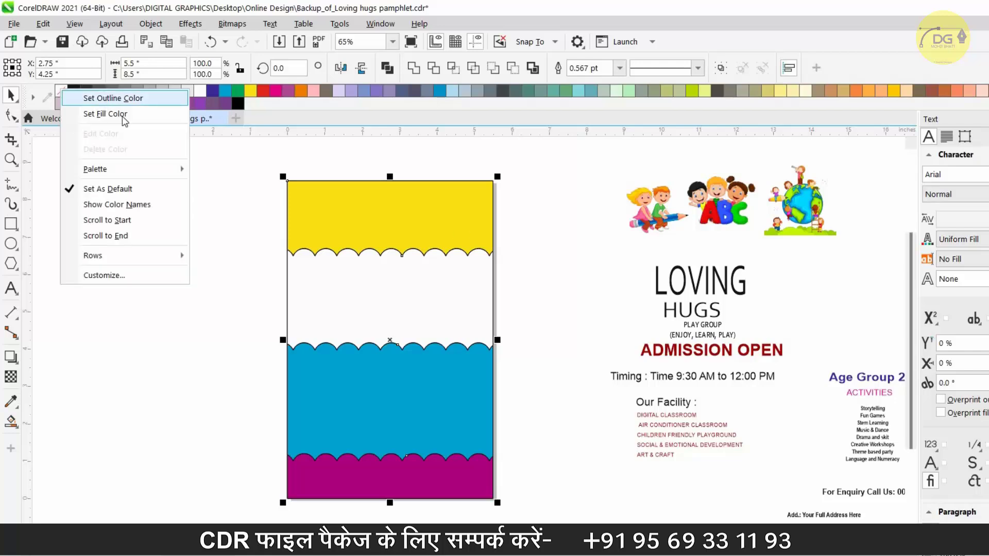
left_click(116, 98)
key("Escape")
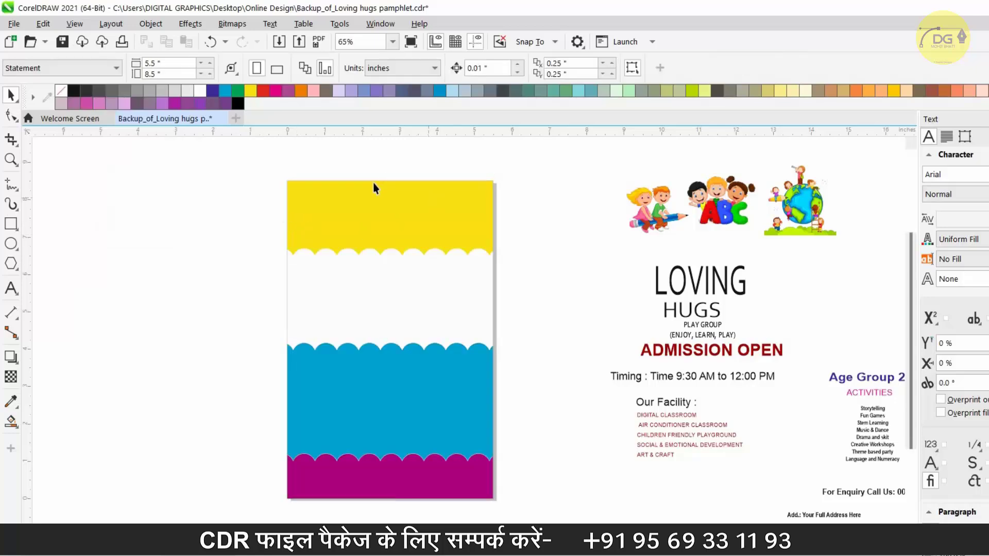
- Zoom in and out to inspect the band edges, including the magenta band
scroll(372, 184, "up", 2)
scroll(373, 183, "down", 2)
scroll(390, 224, "up", 1)
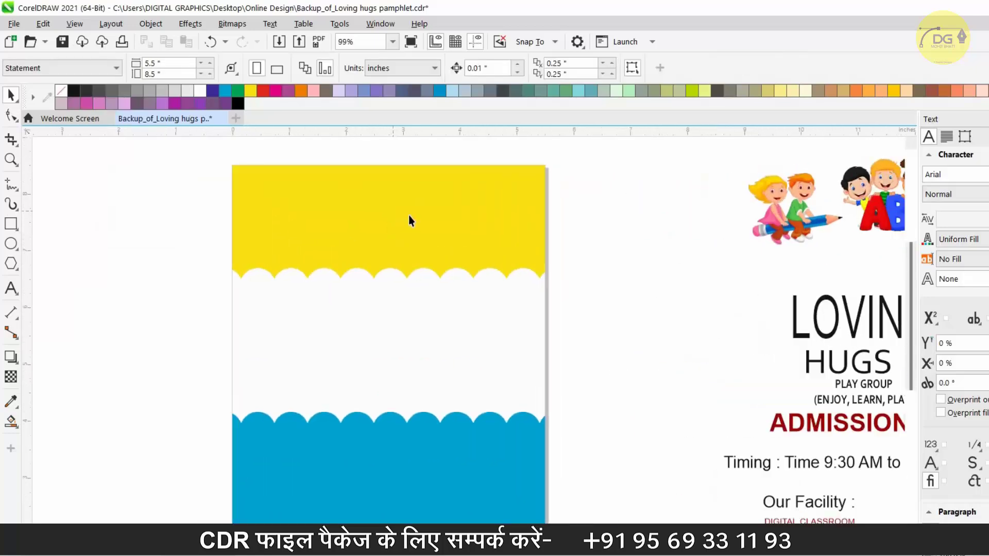
scroll(408, 220, "down", 1)
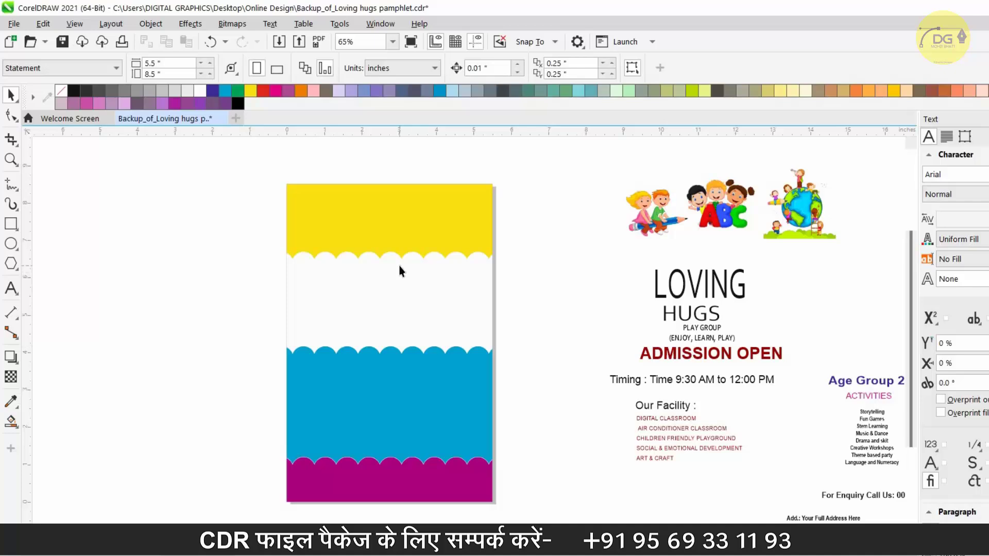
scroll(400, 269, "up", 2)
scroll(402, 370, "down", 1)
scroll(429, 484, "up", 2)
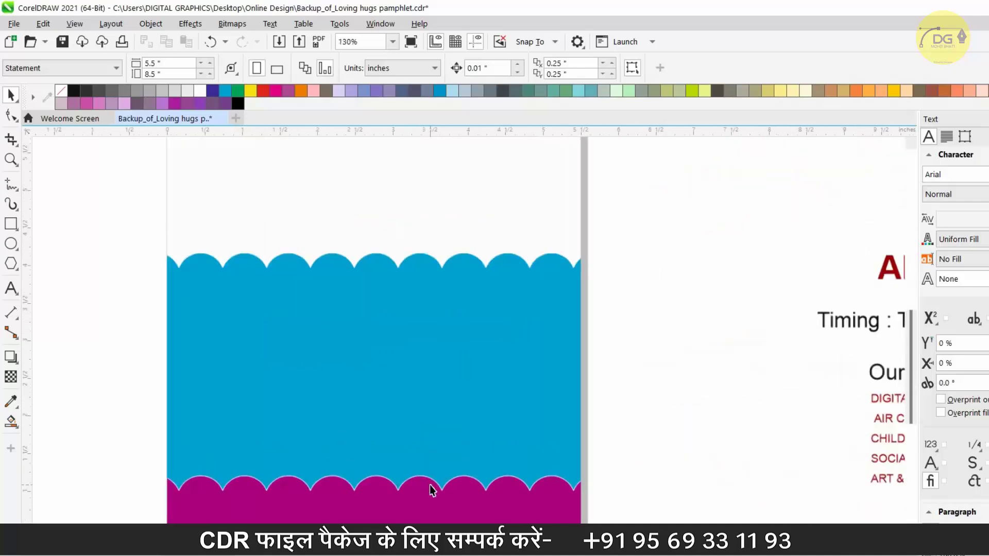
scroll(472, 452, "up", 3)
scroll(452, 484, "down", 3)
scroll(452, 489, "down", 2)
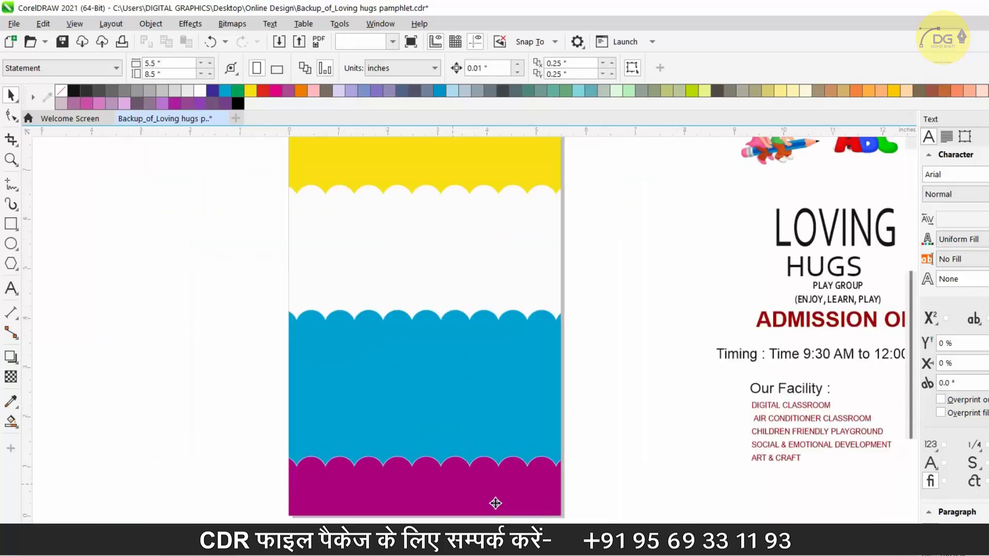
left_click(495, 503)
scroll(412, 452, "up", 2)
scroll(450, 400, "up", 2)
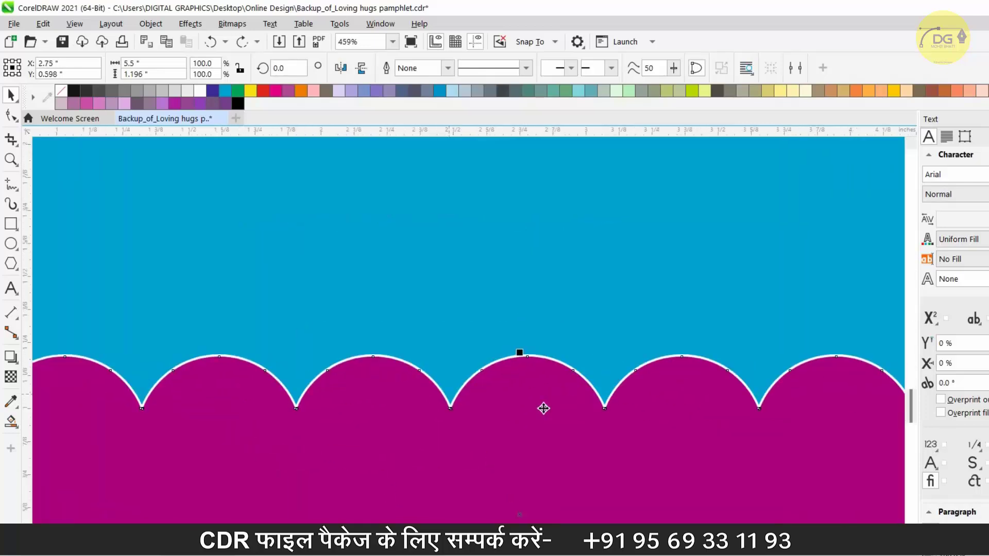
scroll(481, 470, "down", 3)
scroll(488, 203, "up", 2)
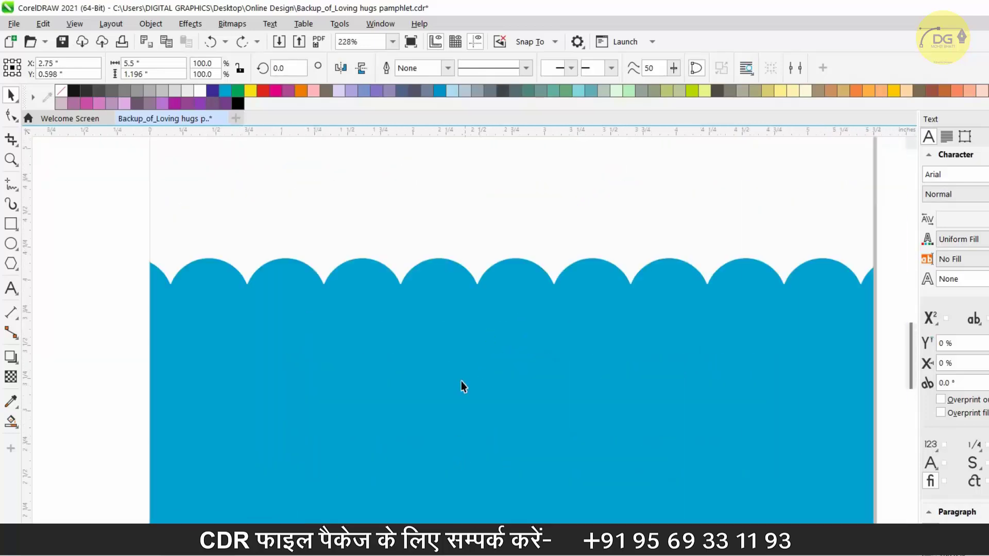
scroll(461, 381, "down", 1)
scroll(526, 342, "down", 2)
scroll(526, 342, "up", 1)
scroll(429, 295, "up", 1)
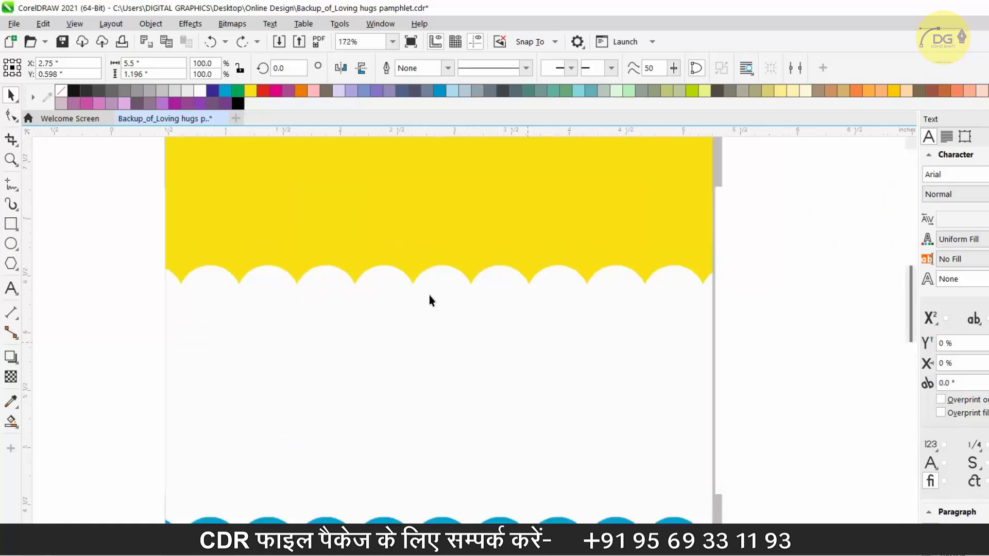
scroll(428, 295, "down", 2)
key("Escape")
- Draw a six-sided polygon beside the page
left_click(10, 263)
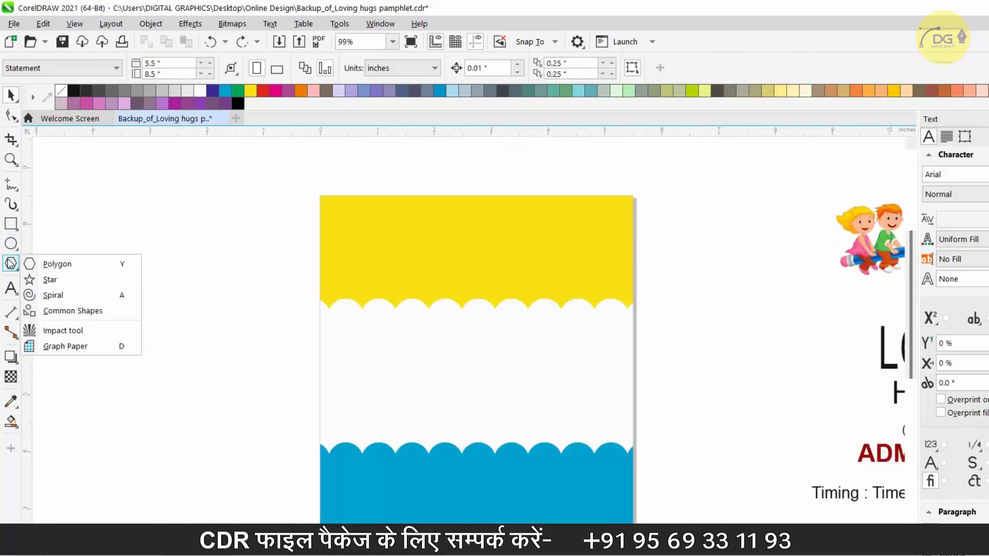
left_click(91, 268)
left_click_drag(102, 265, 153, 311)
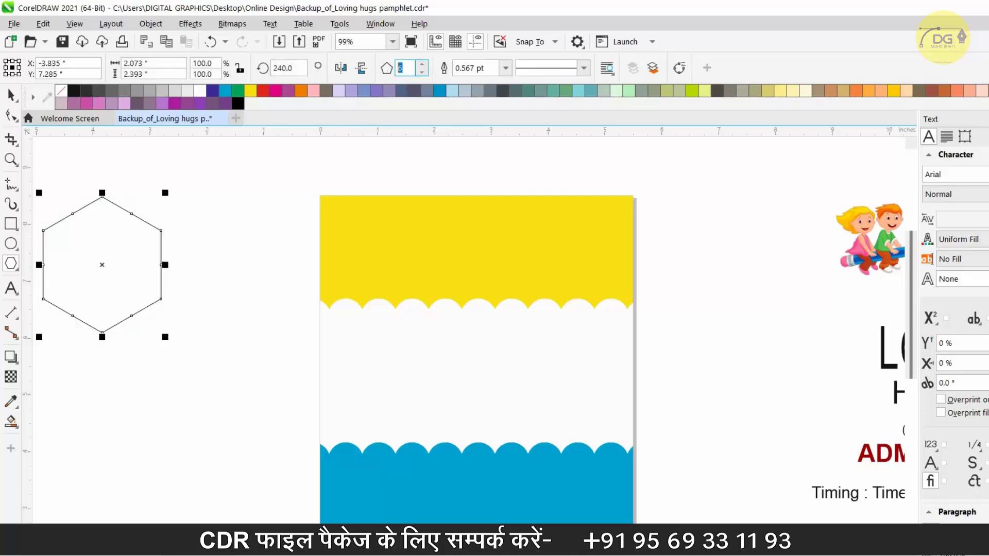
type("45")
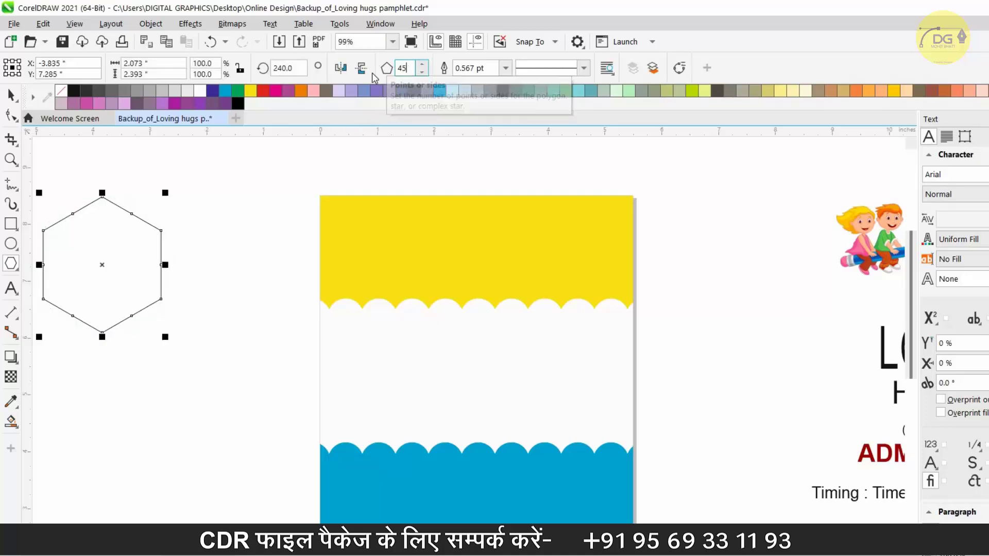
key("Return")
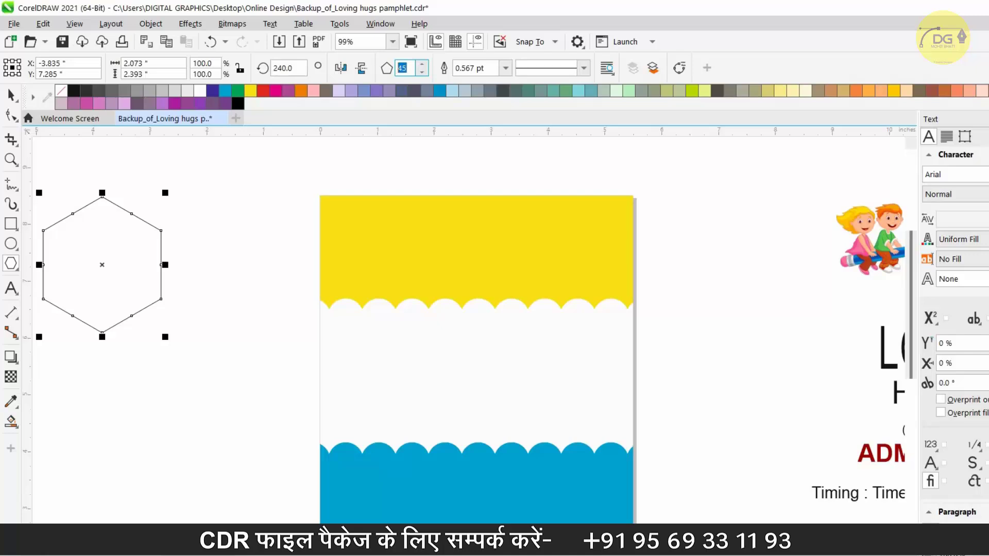
type("6")
key("Return")
left_click(422, 66)
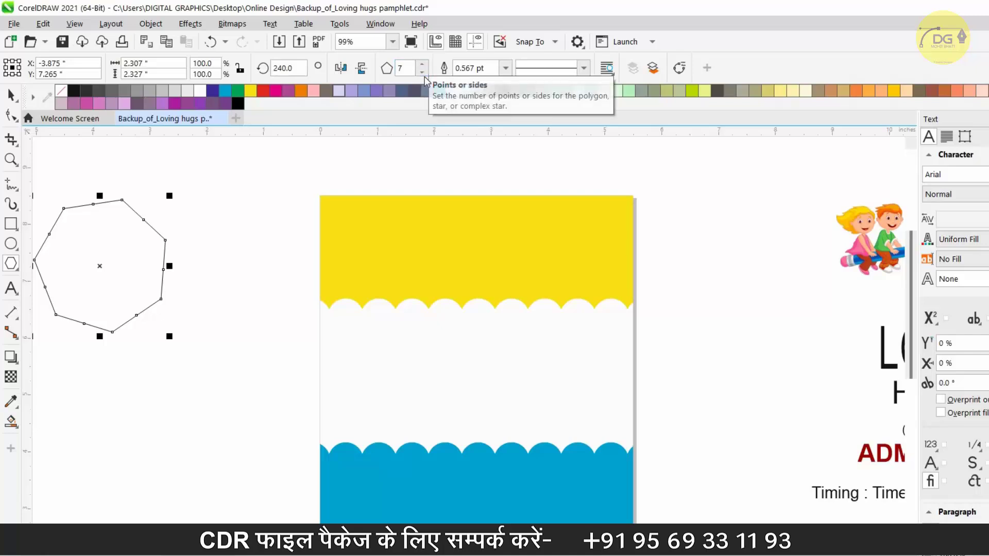
left_click(421, 73)
- Move and enlarge the hexagon over the yellow band and white area, and fill it magenta
key("space")
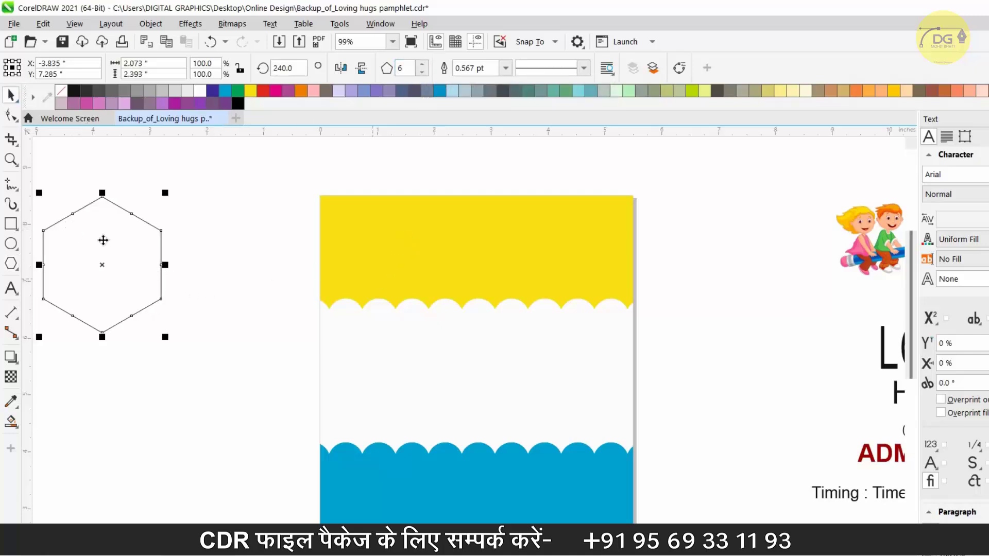
left_click_drag(103, 240, 558, 261)
scroll(542, 215, "up", 2)
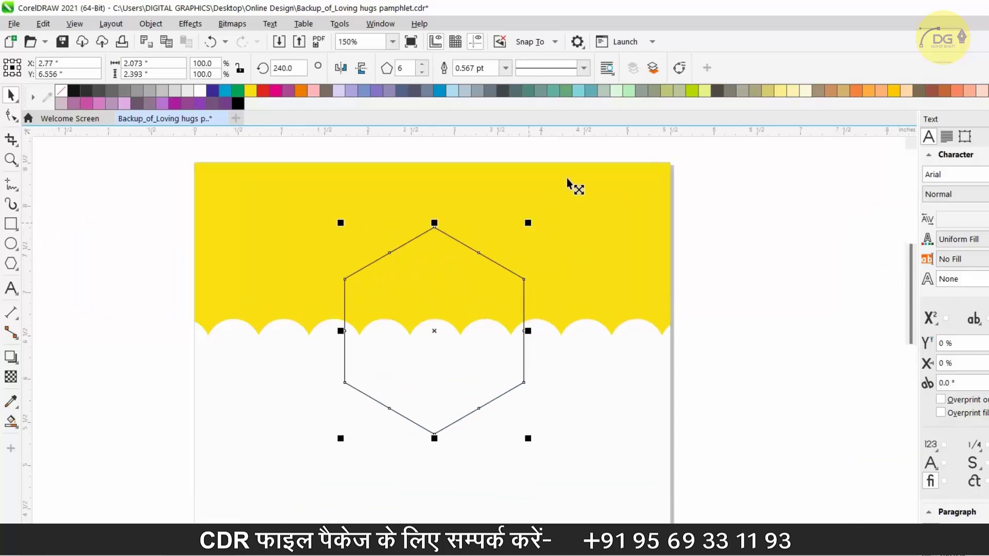
left_click_drag(567, 178, 624, 197)
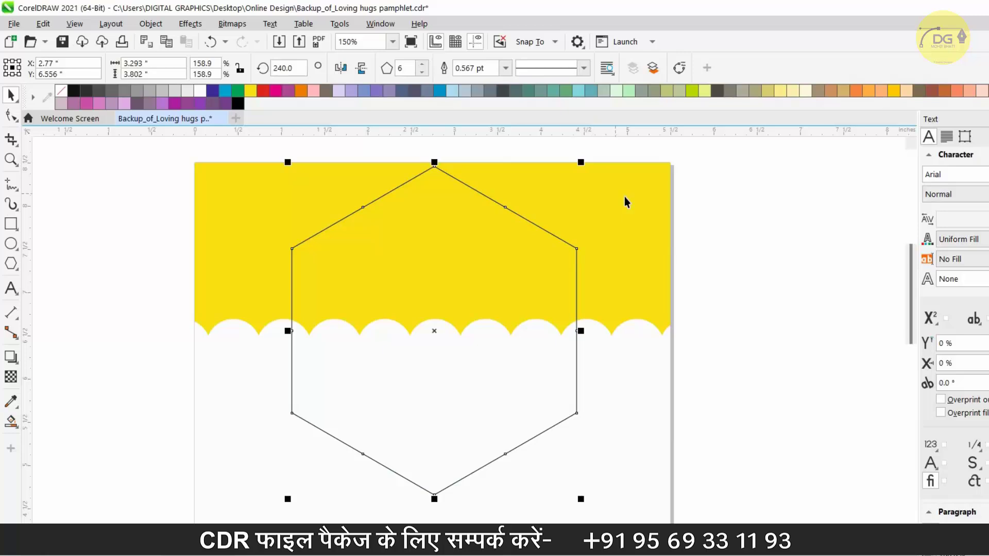
scroll(623, 202, "down", 1)
left_click(624, 200, "shift")
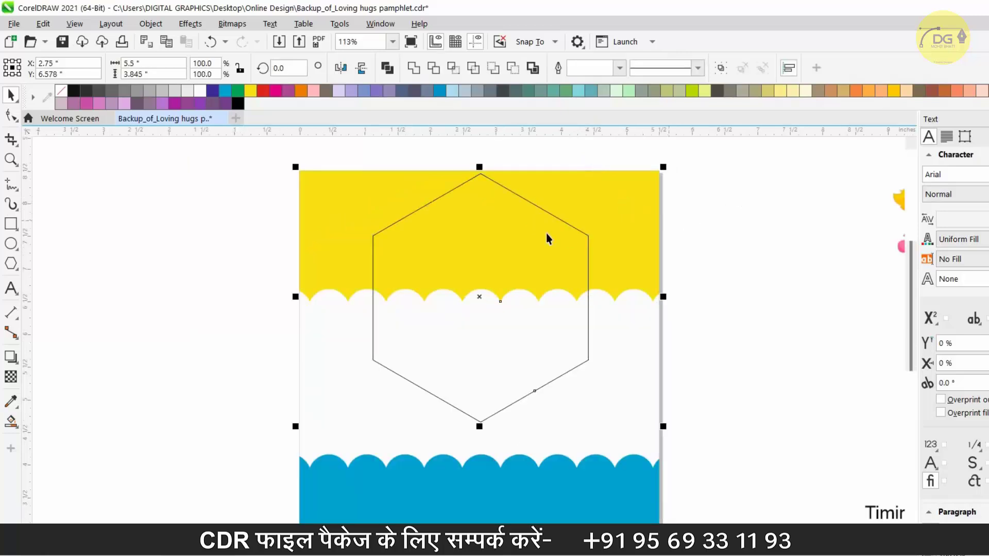
left_click(527, 225)
mouse_move(525, 225)
left_mouse_down()
mouse_move(534, 257)
mouse_move(402, 195)
left_mouse_up()
scroll(569, 364, "down", 2)
scroll(566, 355, "up", 2)
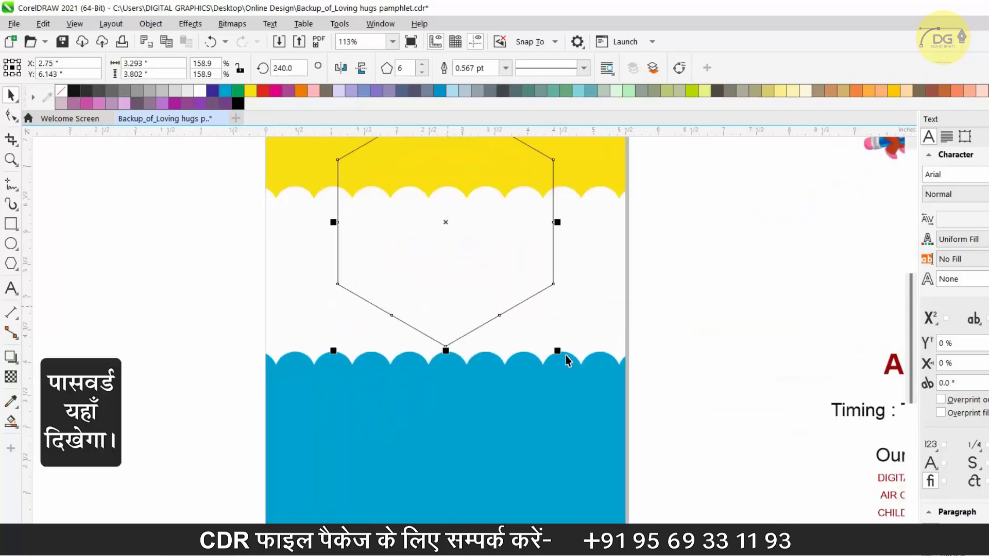
left_click_drag(556, 350, 555, 347)
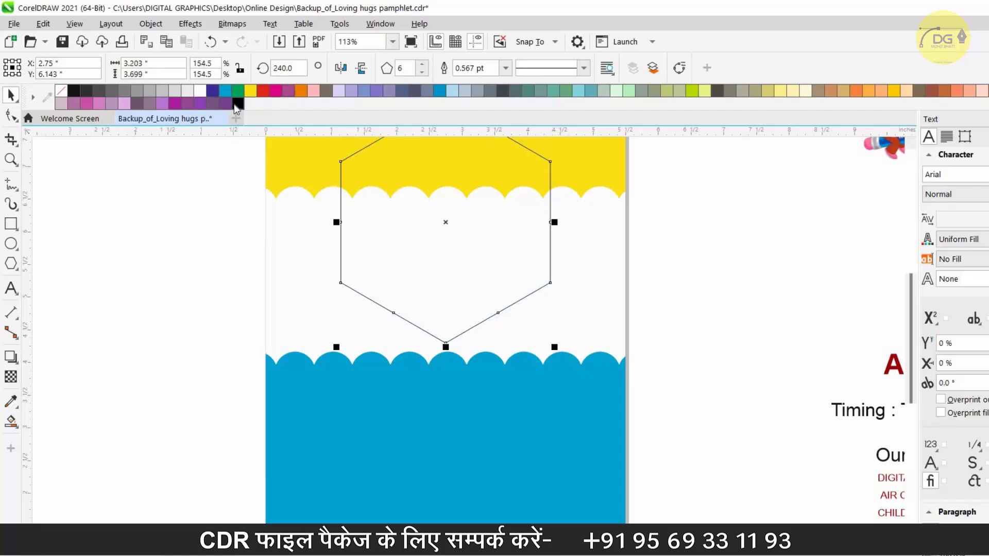
left_click(274, 91)
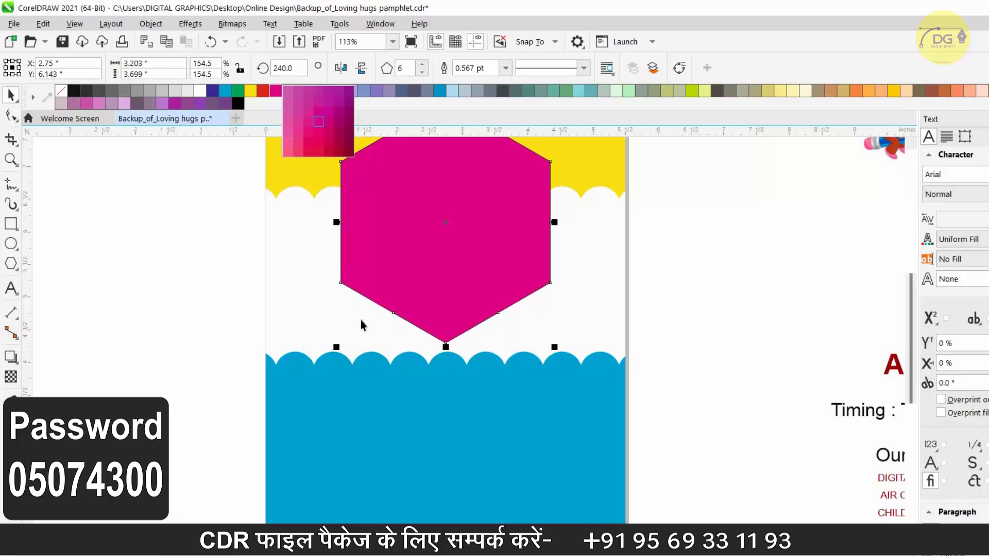
- Fill the hexagon dark maroon, remove its outline, and shrink it slightly
left_click(319, 122)
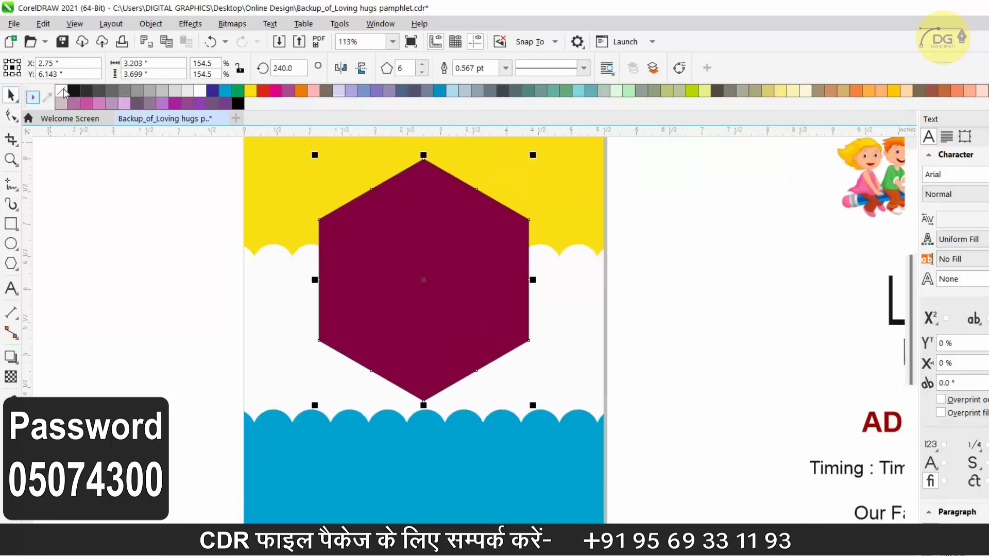
right_click(64, 93)
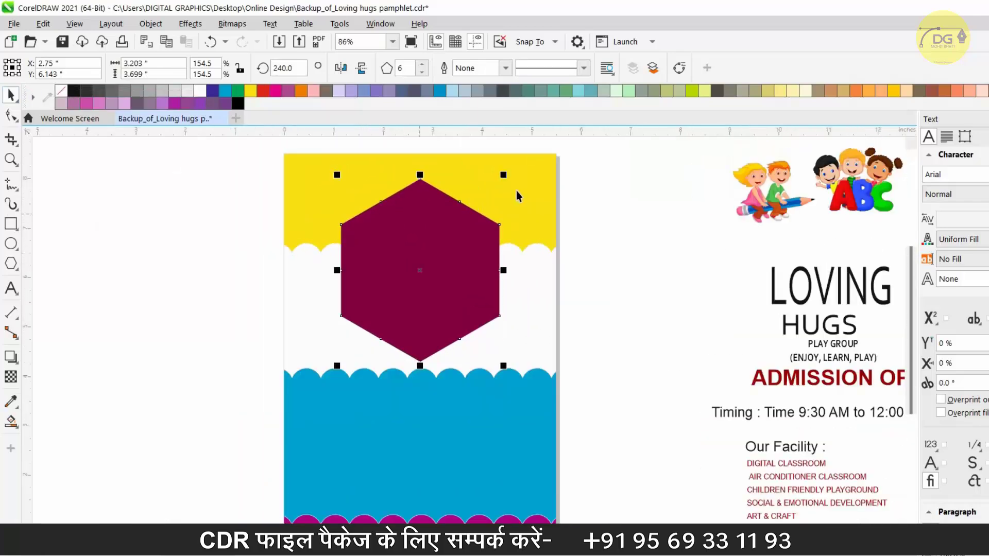
scroll(516, 191, "up", 2)
left_click_drag(542, 191, 527, 191)
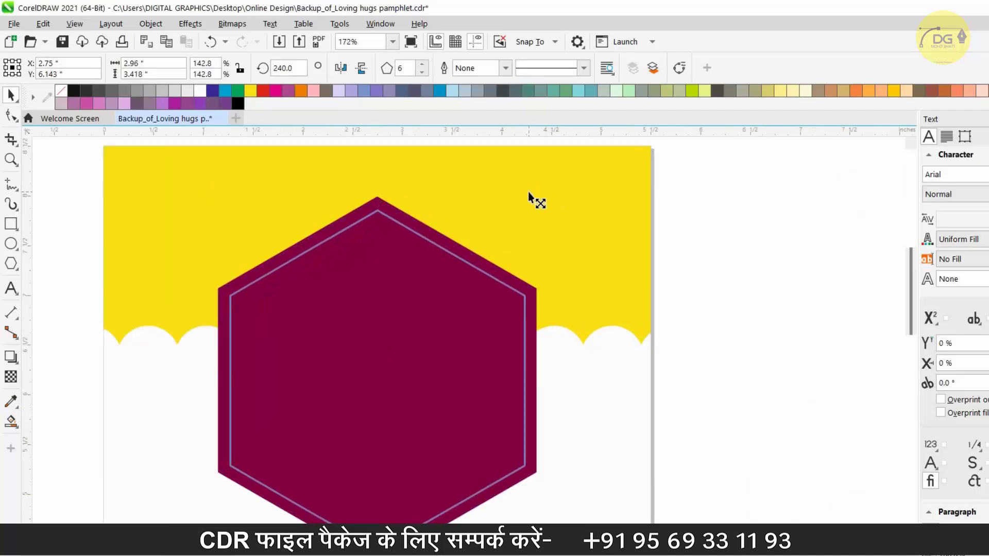
left_click_drag(527, 192, 528, 192)
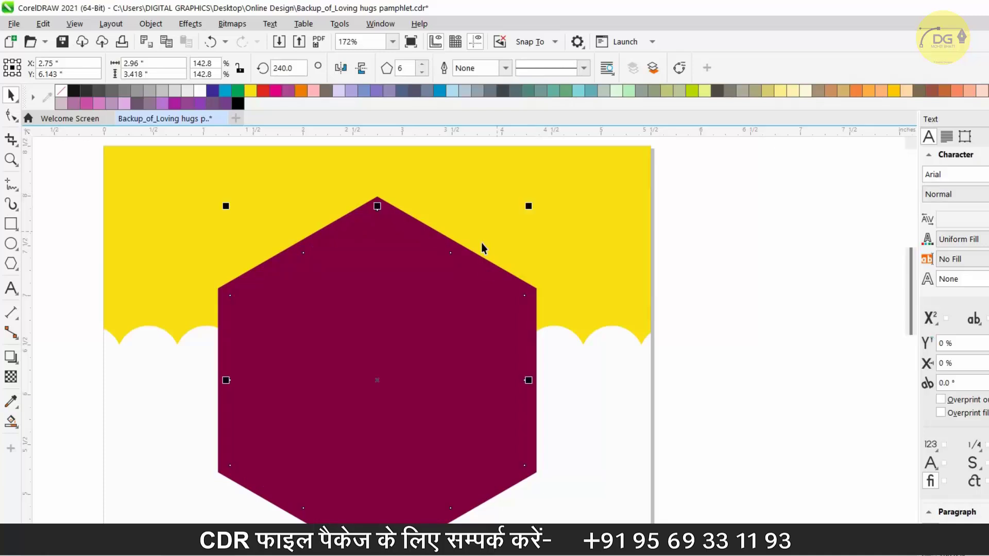
key("ctrl+z")
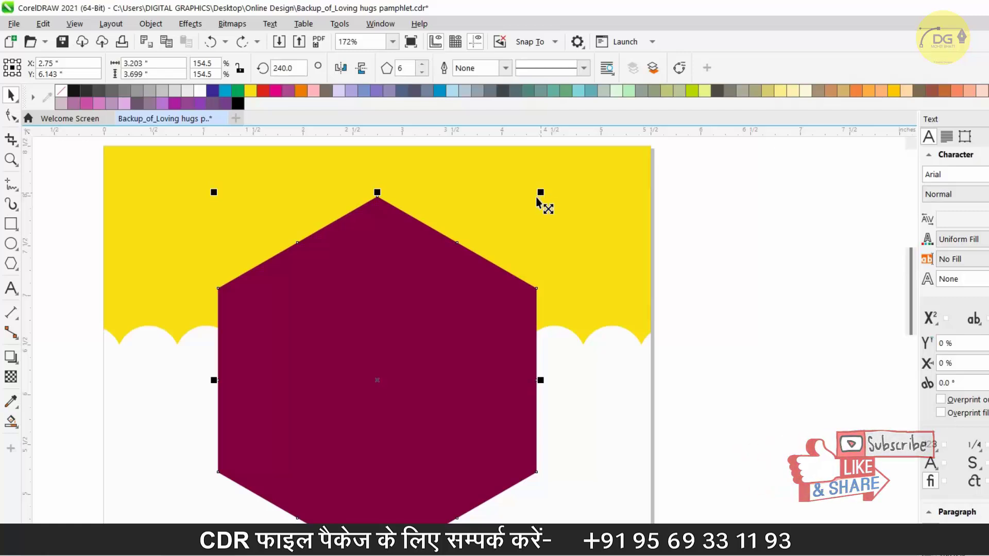
left_click_drag(540, 194, 529, 203)
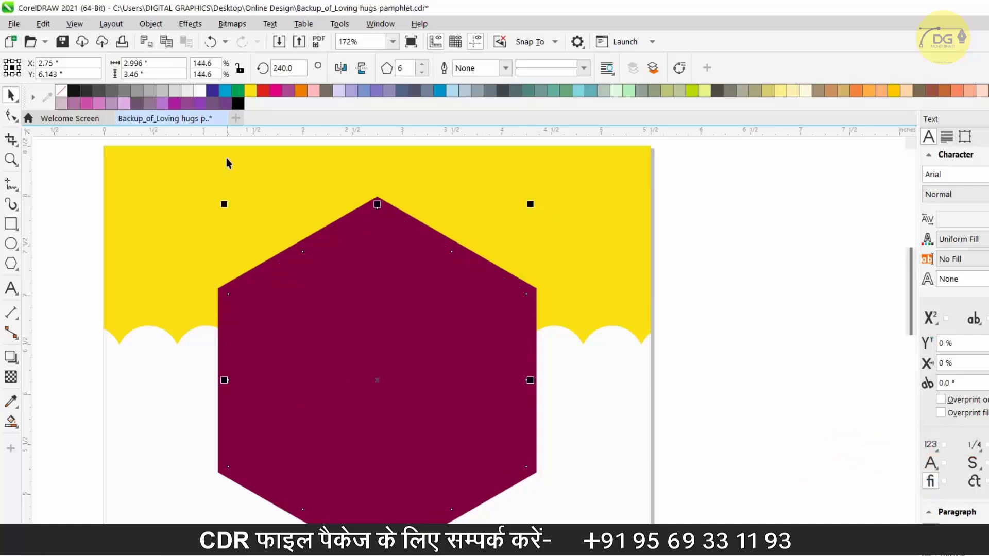
- Fill the inner hexagon magenta and shrink it slightly about its centre
left_click(275, 90)
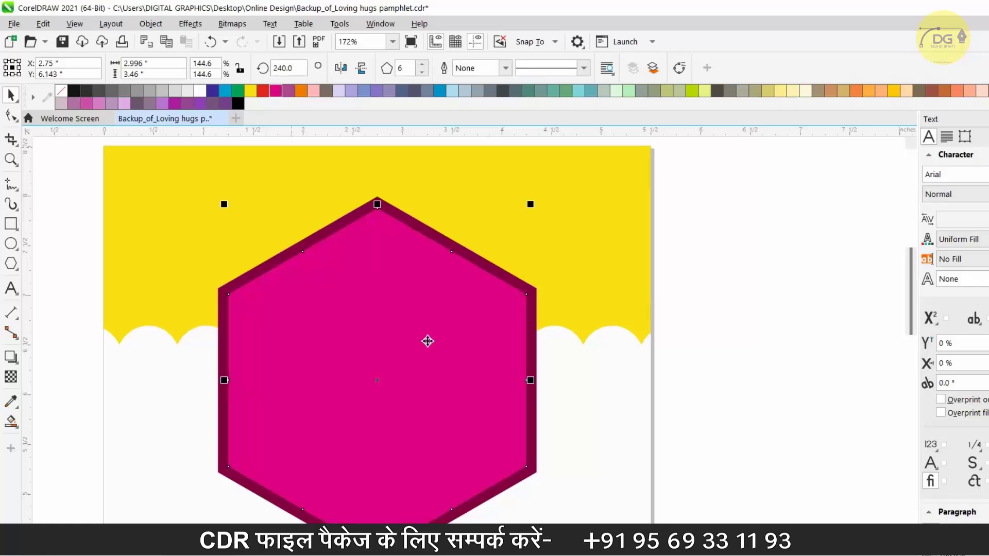
scroll(285, 480, "down", 2)
scroll(268, 490, "up", 2)
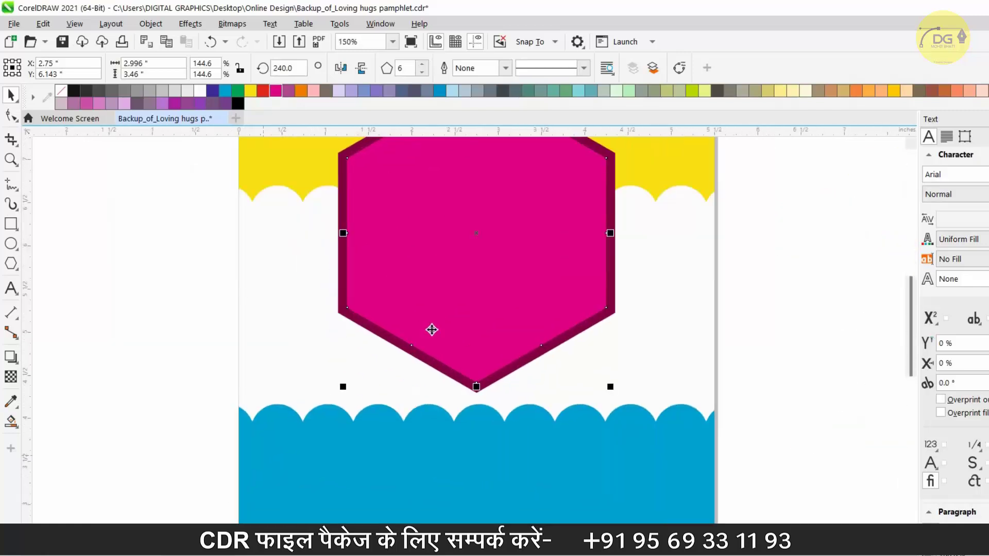
scroll(432, 329, "down", 1)
scroll(476, 289, "down", 1)
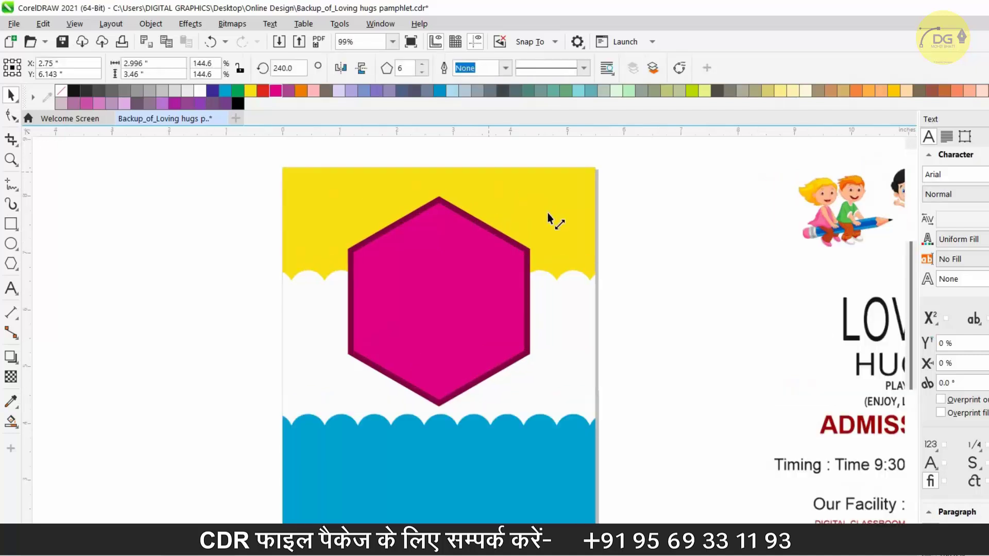
scroll(548, 216, "up", 2)
left_click_drag(547, 217, 543, 219)
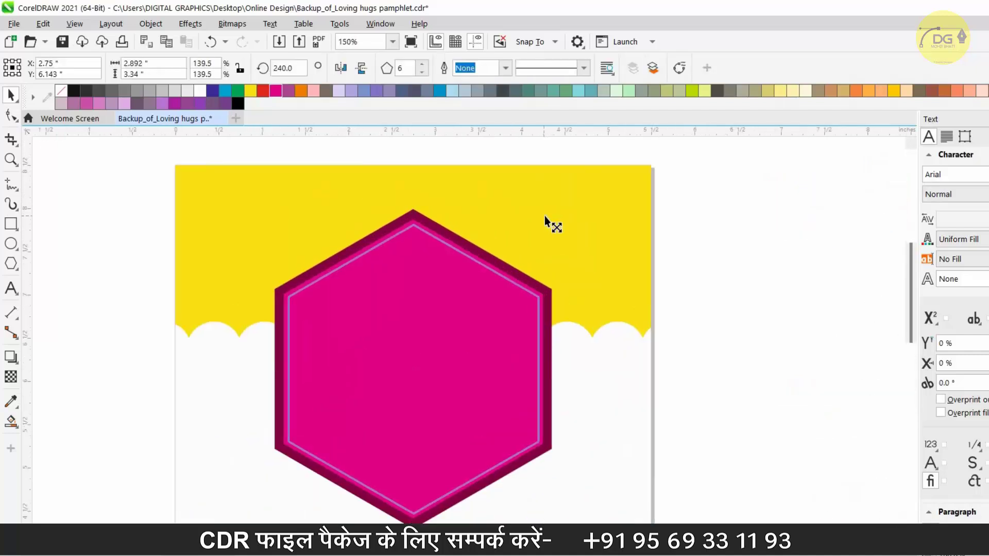
- Clear the selection and select the LOVING text
key("Escape")
scroll(471, 288, "down", 2)
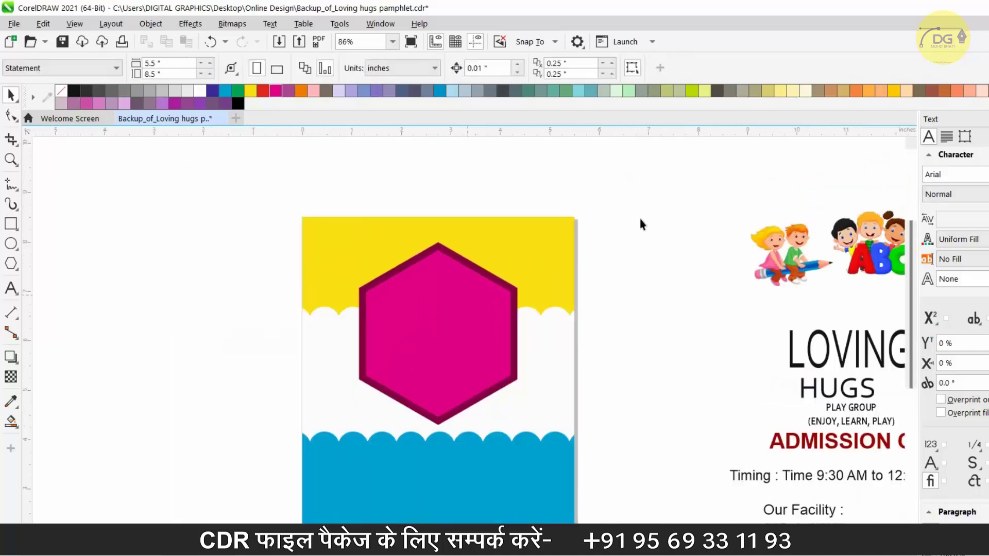
left_click(494, 287)
left_click(517, 297)
scroll(517, 296, "down", 1)
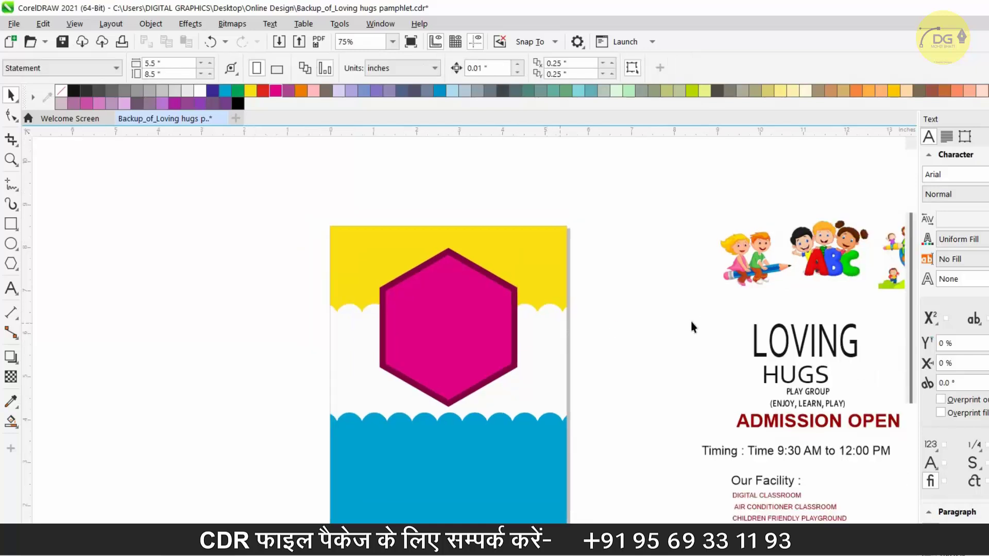
scroll(690, 321, "up", 1)
left_click(817, 334)
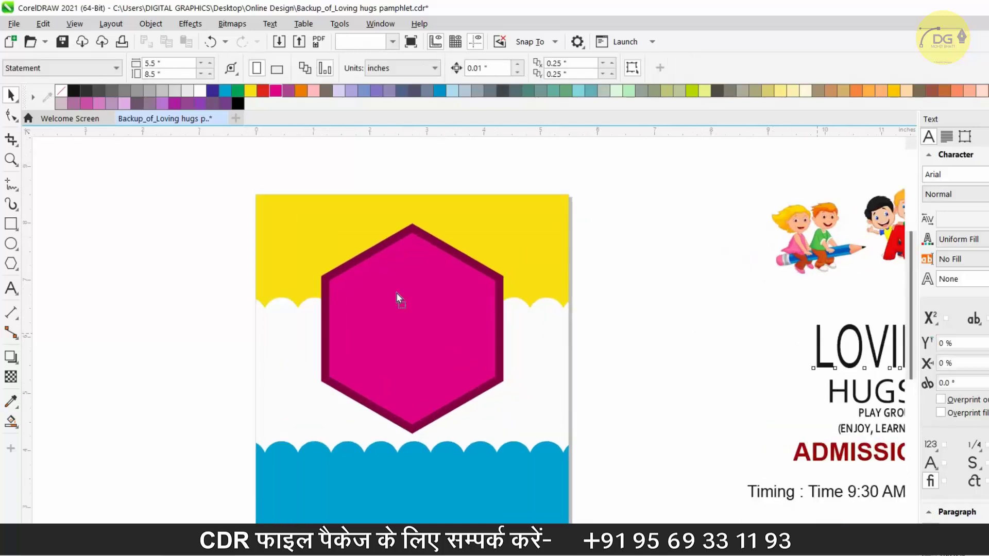
- Centre LOVING in the hexagon and set it in Showcard Gothic
left_click_drag(397, 298, 463, 284)
scroll(463, 287, "up", 2)
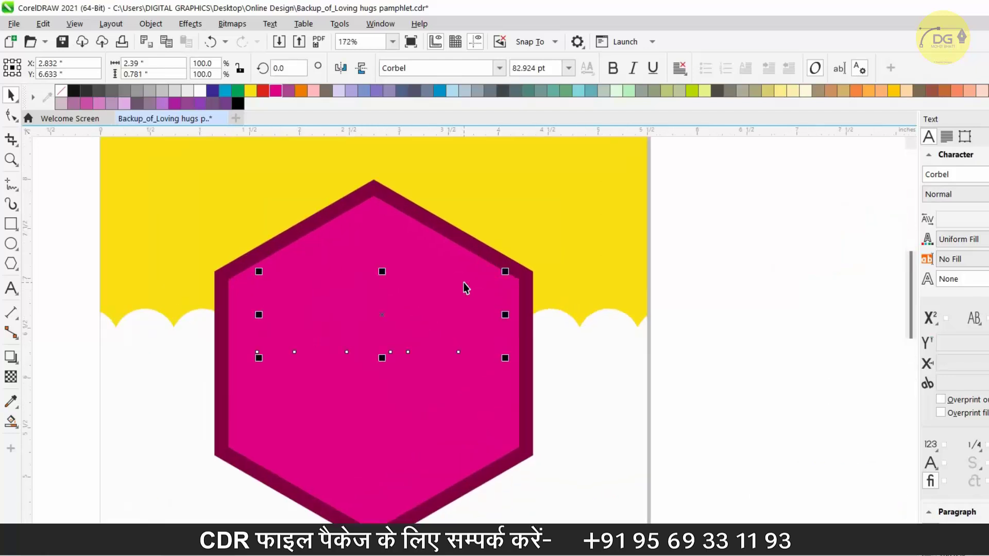
left_click(500, 68)
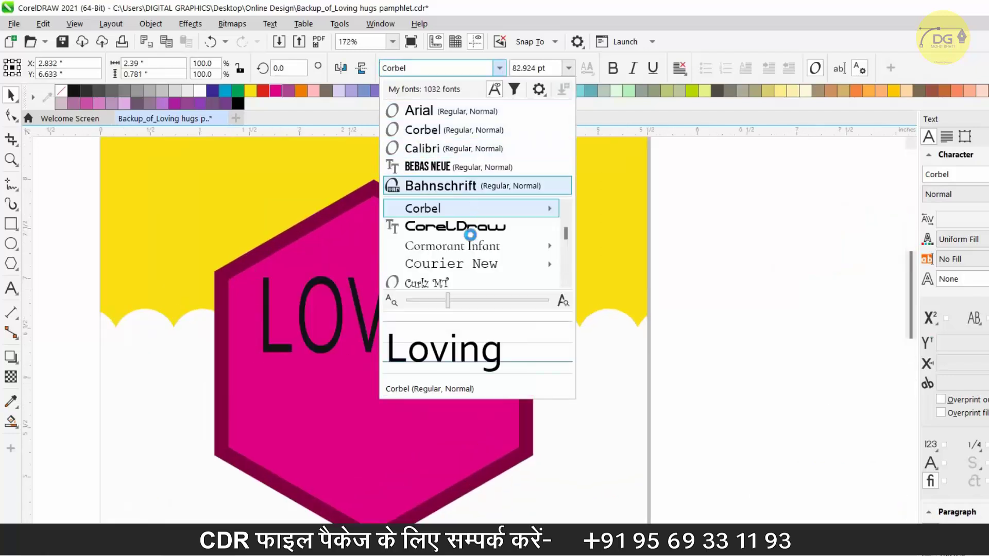
scroll(470, 235, "down", 3)
scroll(479, 248, "down", 2)
scroll(487, 257, "down", 3)
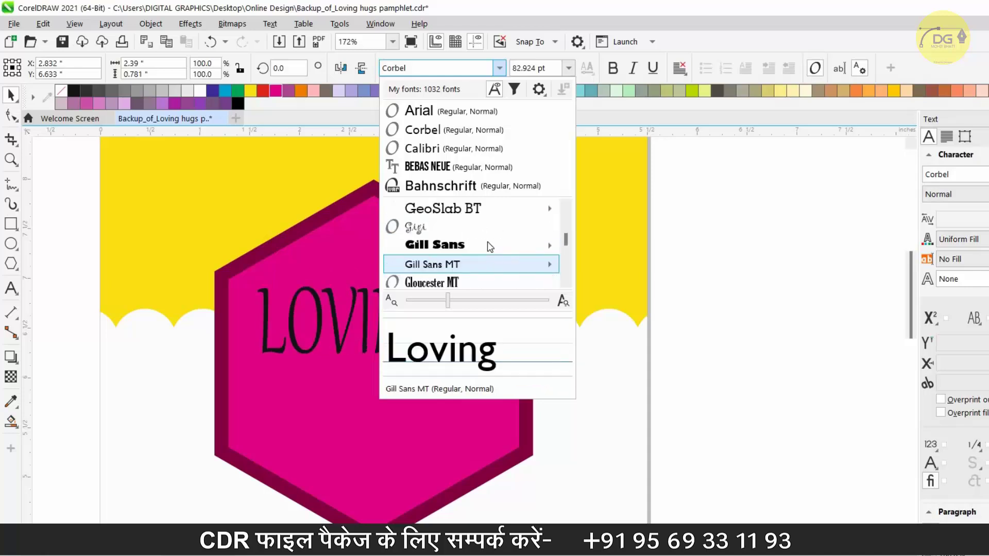
scroll(487, 242, "down", 5)
scroll(487, 242, "down", 5)
scroll(487, 242, "down", 5)
scroll(487, 242, "down", 5)
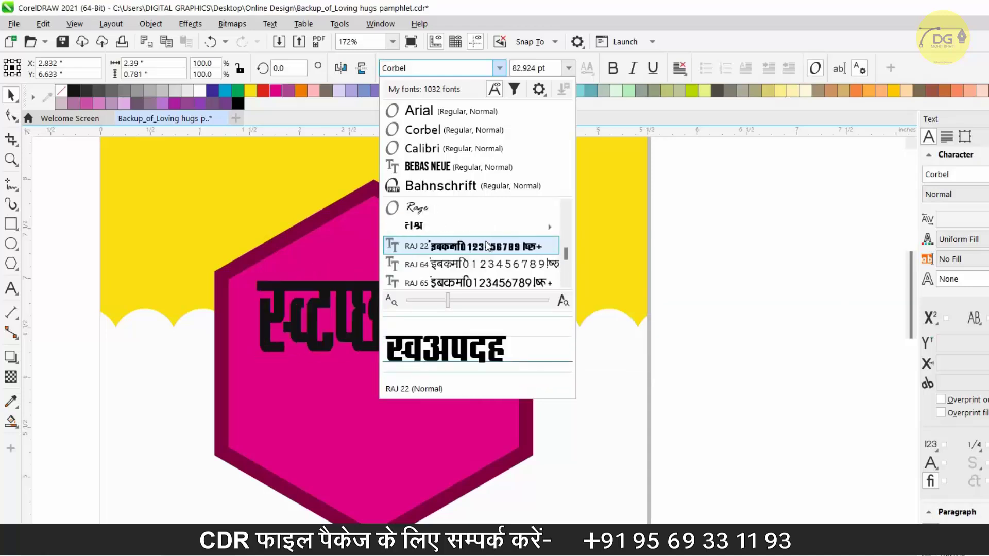
scroll(487, 245, "down", 3)
scroll(487, 246, "down", 5)
scroll(487, 246, "down", 5)
scroll(487, 246, "down", 5)
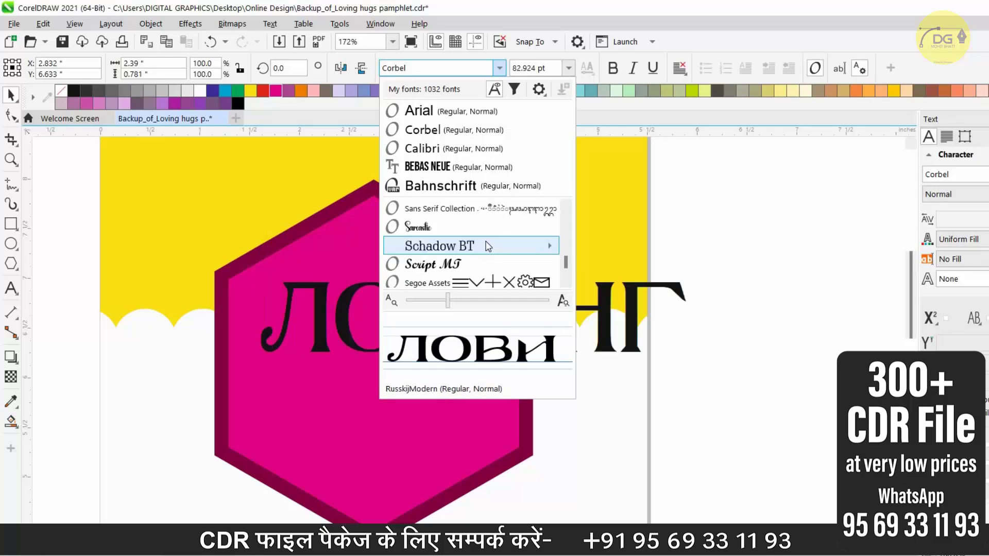
scroll(488, 247, "down", 5)
scroll(488, 247, "down", 5)
left_click(488, 246)
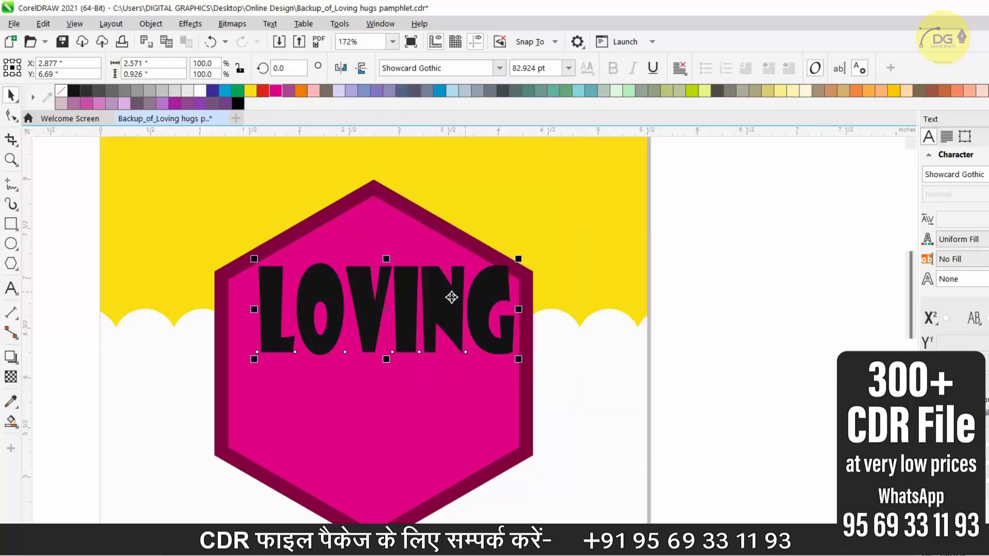
left_click_drag(435, 305, 441, 311)
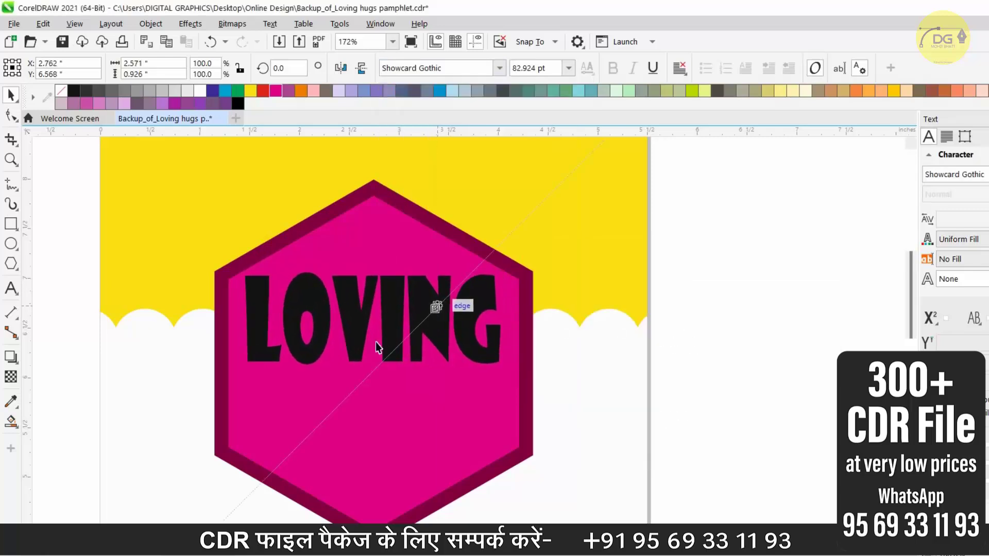
- Select the pink hexagon, then the outer hexagon rim
left_click(364, 249)
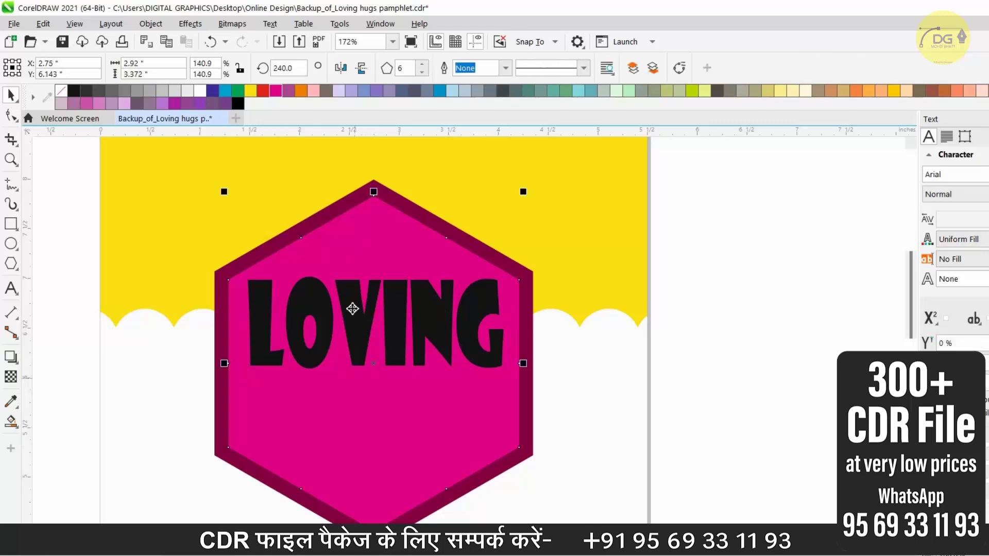
scroll(361, 262, "down", 2)
scroll(635, 356, "up", 3)
key("Escape")
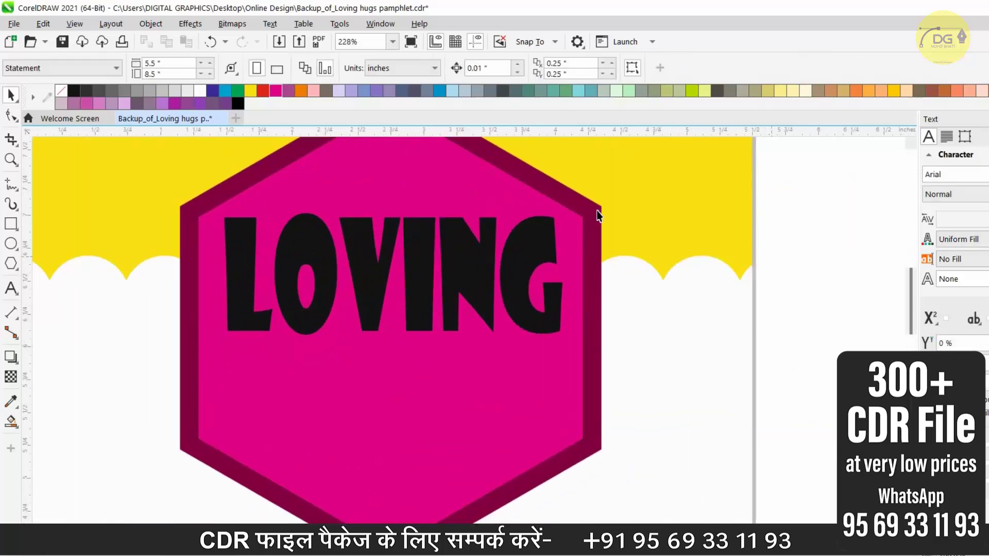
scroll(551, 283, "down", 2)
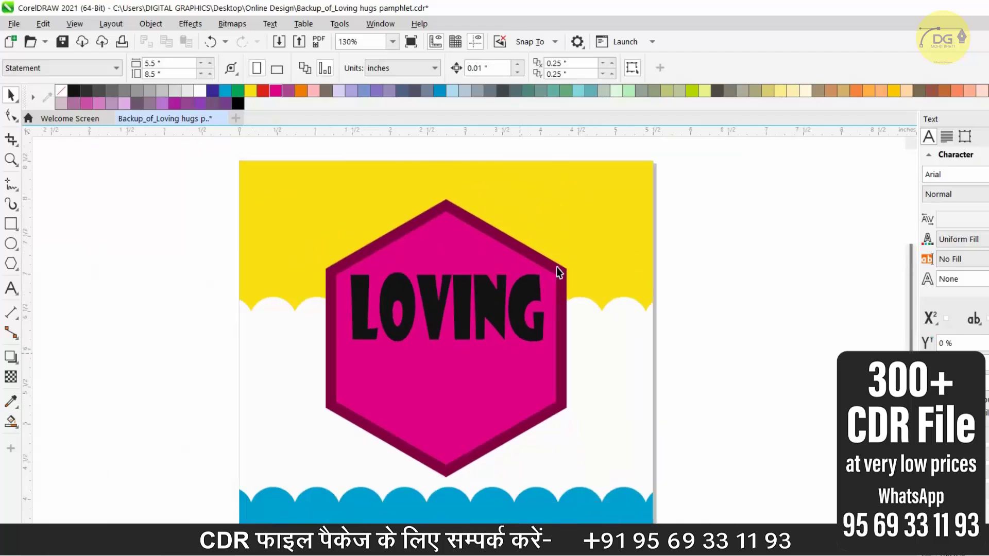
left_click(556, 270)
scroll(556, 269, "up", 2)
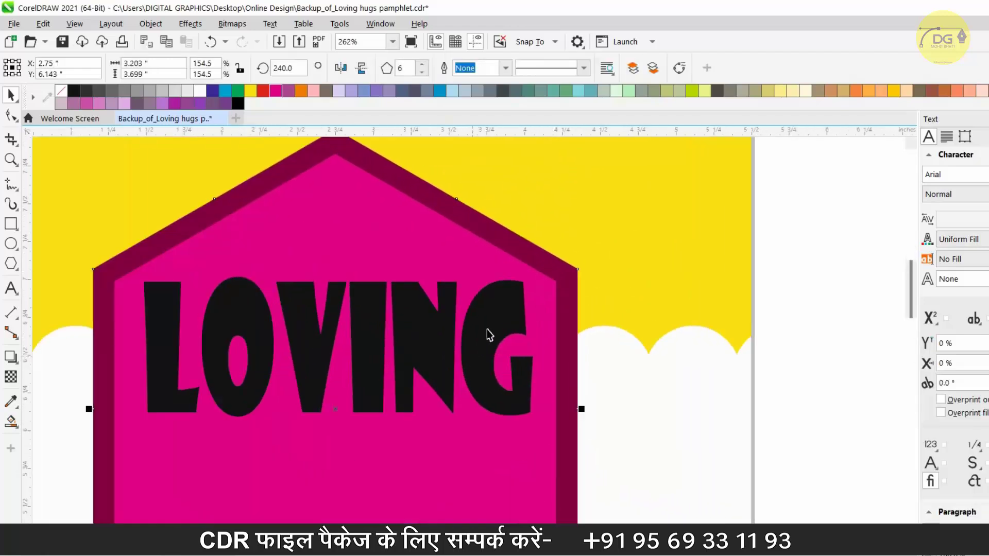
scroll(524, 325, "down", 1)
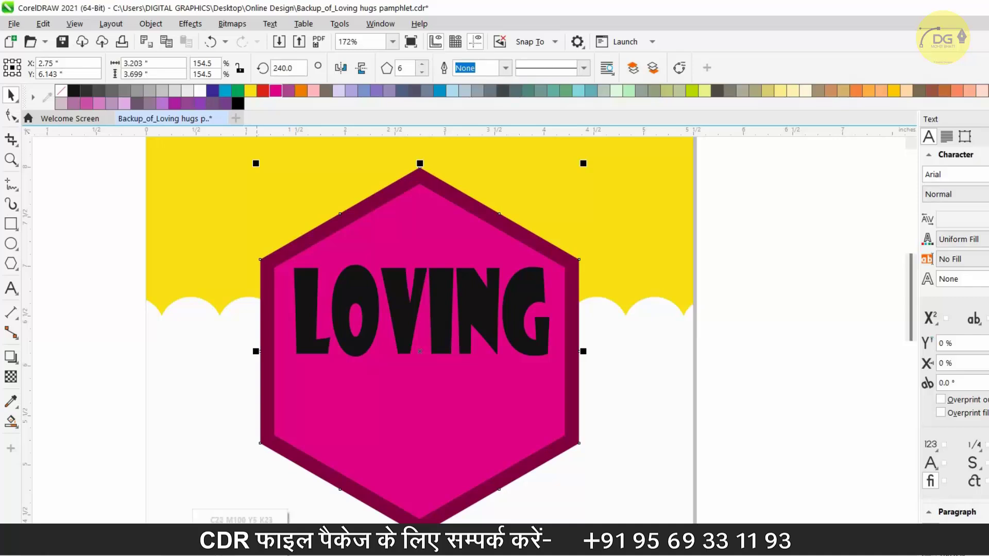
- Select the smaller inner hexagon, then the LOVING text
left_click(444, 432)
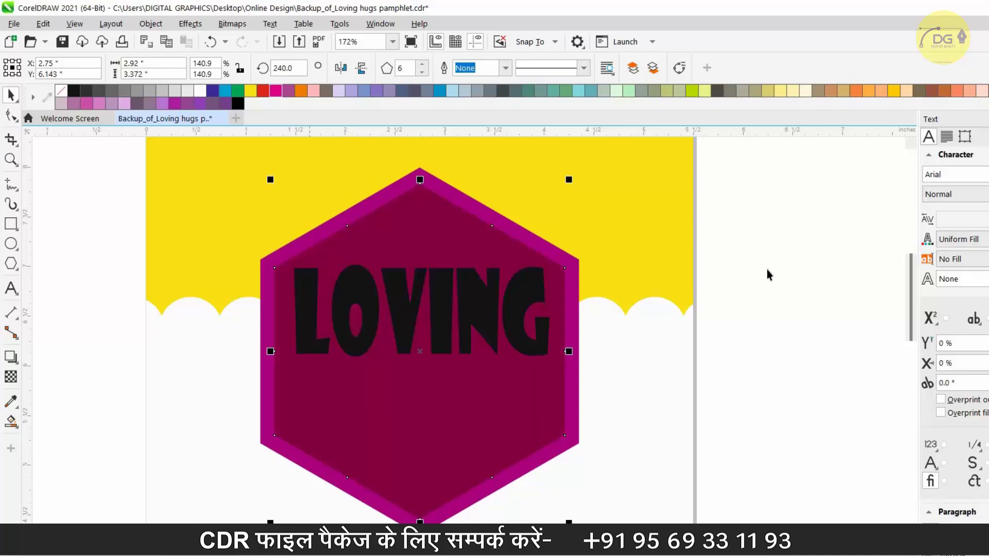
key("Escape")
scroll(479, 249, "down", 2)
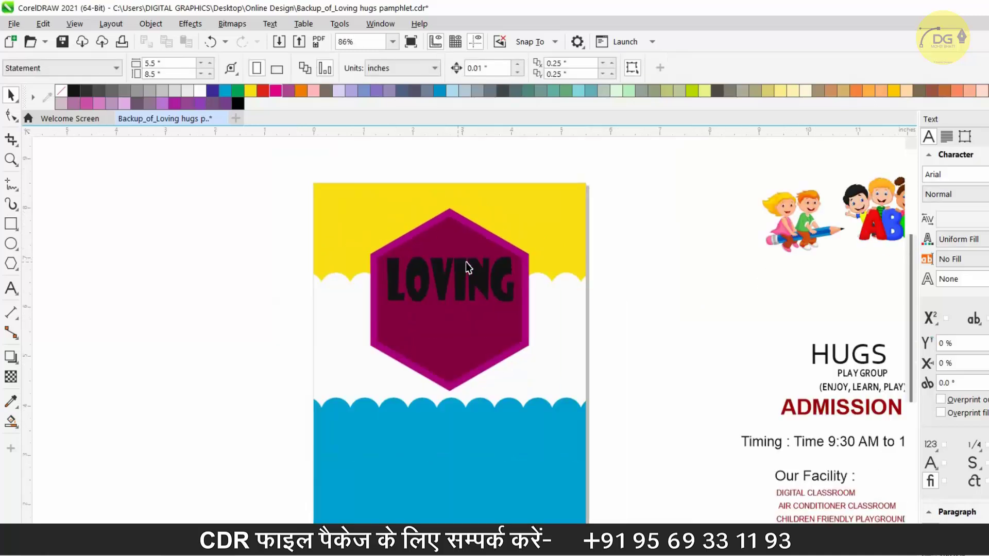
scroll(465, 262, "up", 3)
left_click(461, 266)
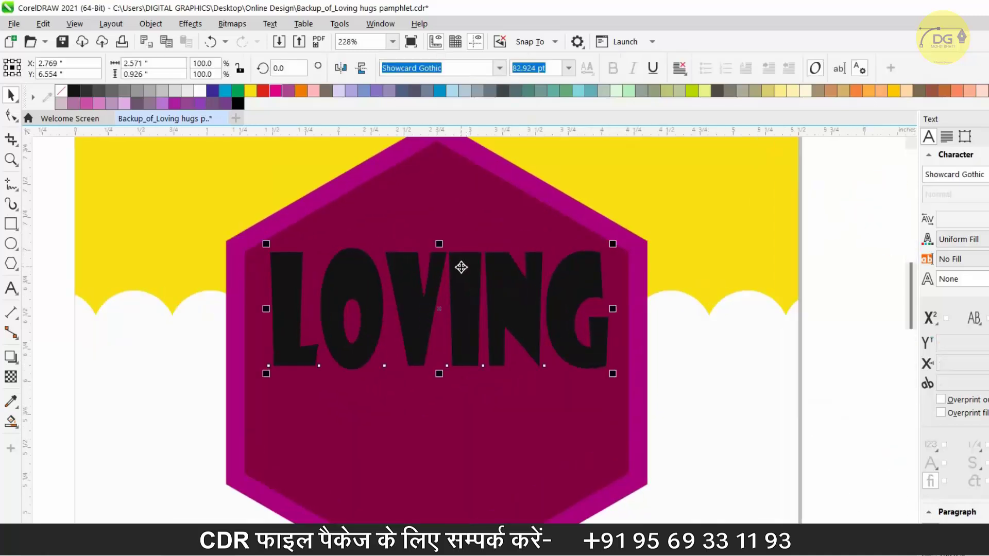
- Colour the letters L yellow, O yellow-green and V cyan
left_click(318, 310)
left_click_drag(318, 309, 286, 307)
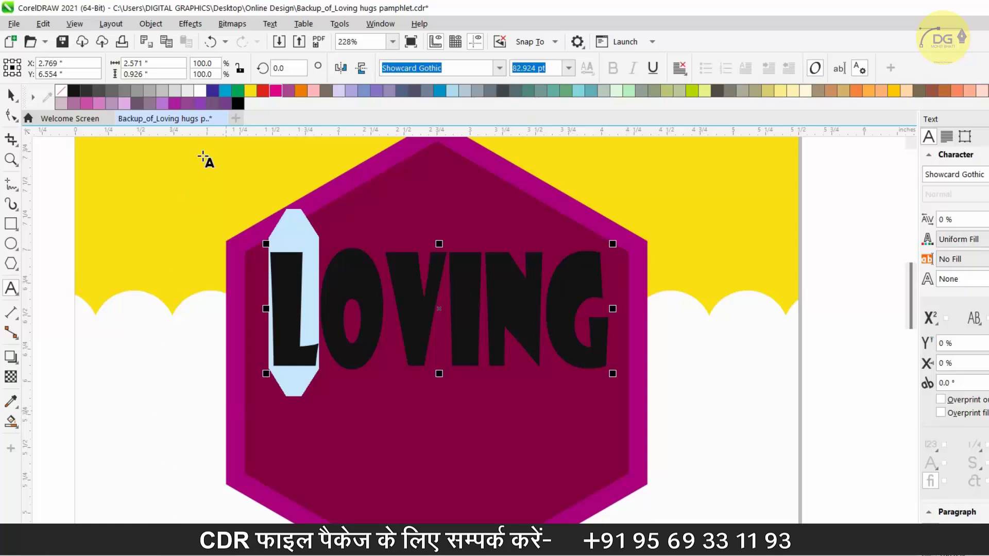
left_click(251, 91)
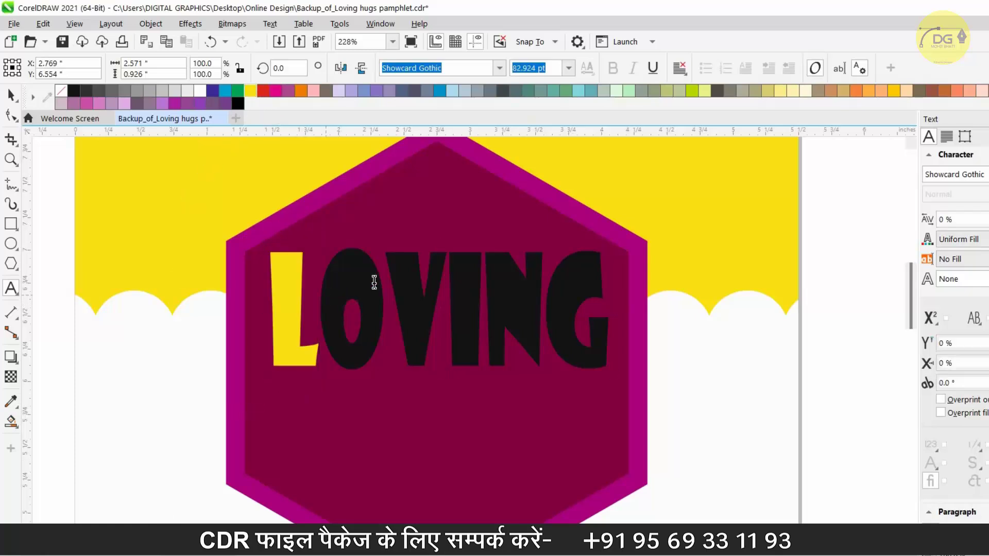
key("shift+Right")
left_click(692, 91)
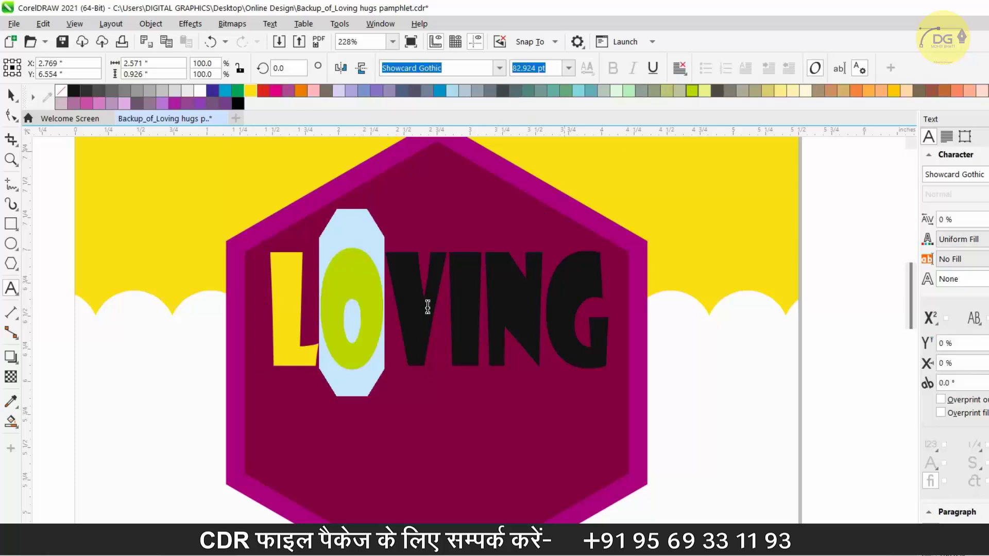
key("shift+Right")
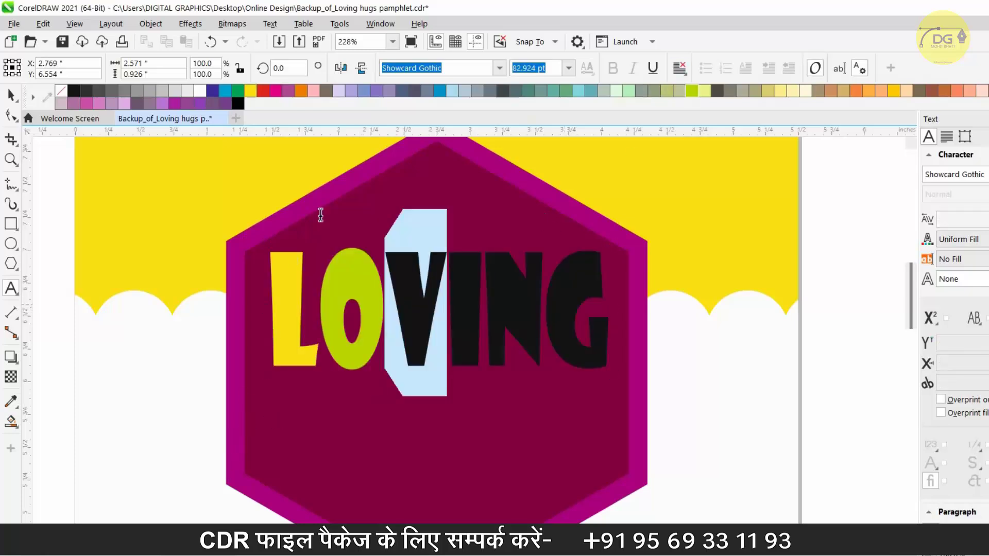
left_click(225, 91)
- Colour the letters I yellow, N lime green and G blue
key("Right")
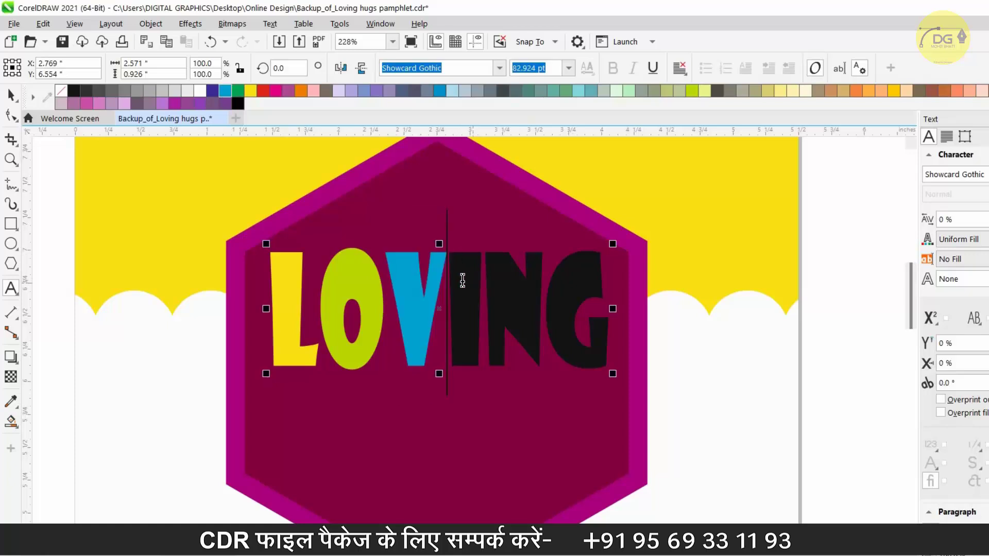
key("shift+Right")
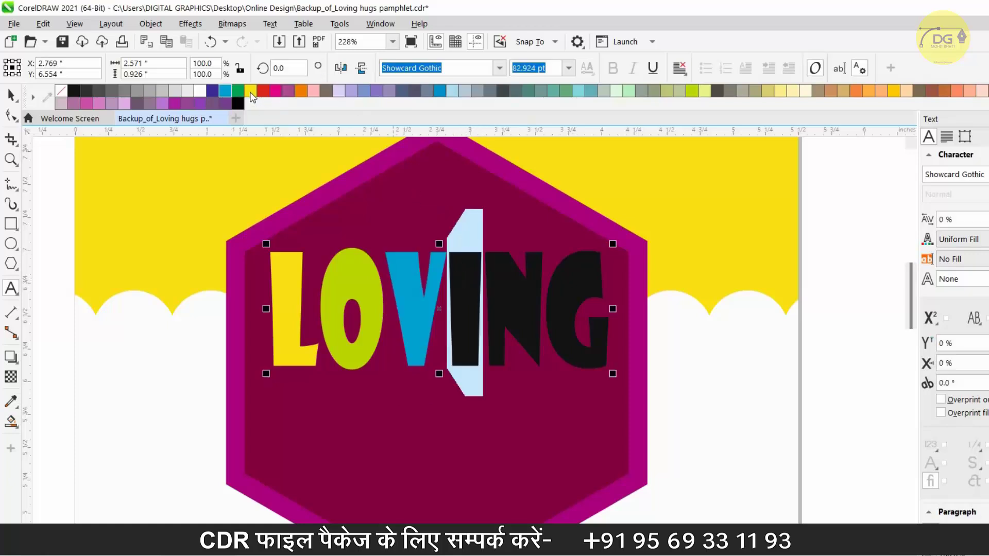
left_click(251, 91)
key("Right")
key("shift+Right")
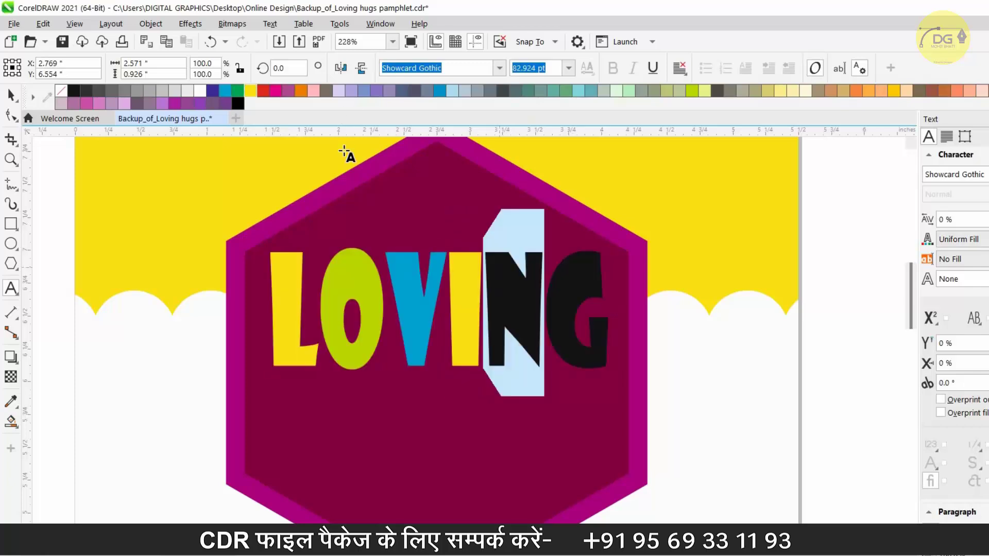
key("Escape")
left_click(690, 92)
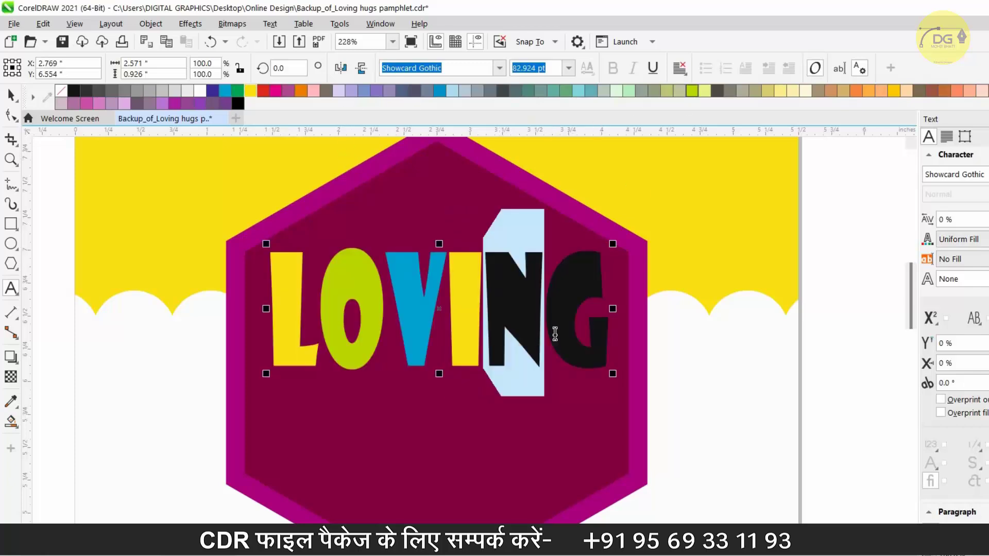
key("Right")
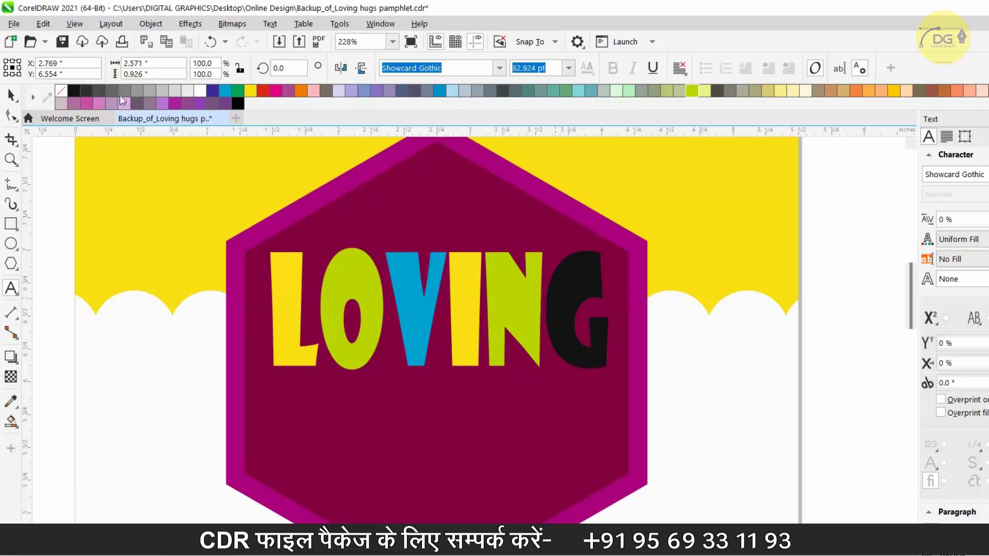
key("shift+Right")
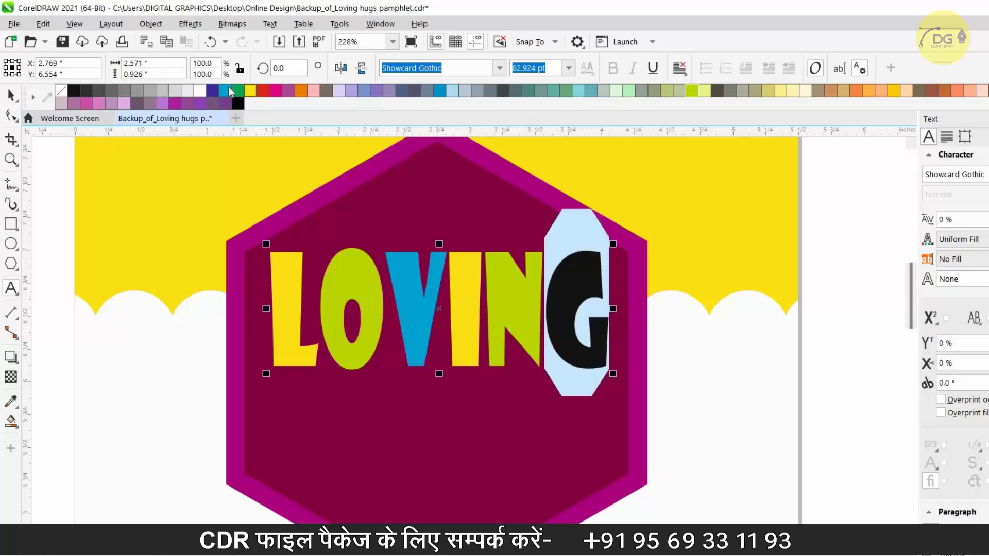
left_click(228, 87)
- Return to the Pick tool and select the whole LOVING text
scroll(275, 196, "down", 1)
scroll(272, 214, "down", 1)
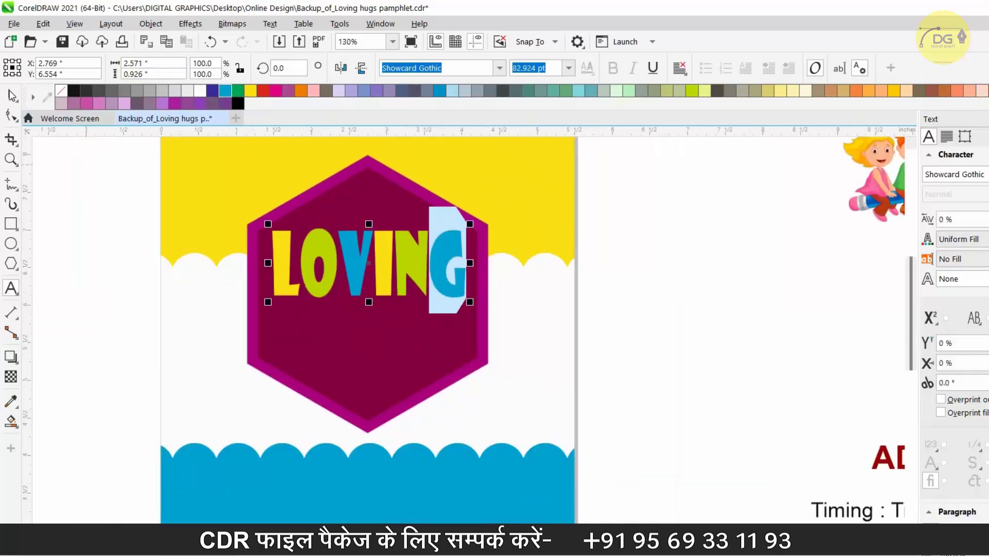
left_click(11, 95)
left_click(340, 324)
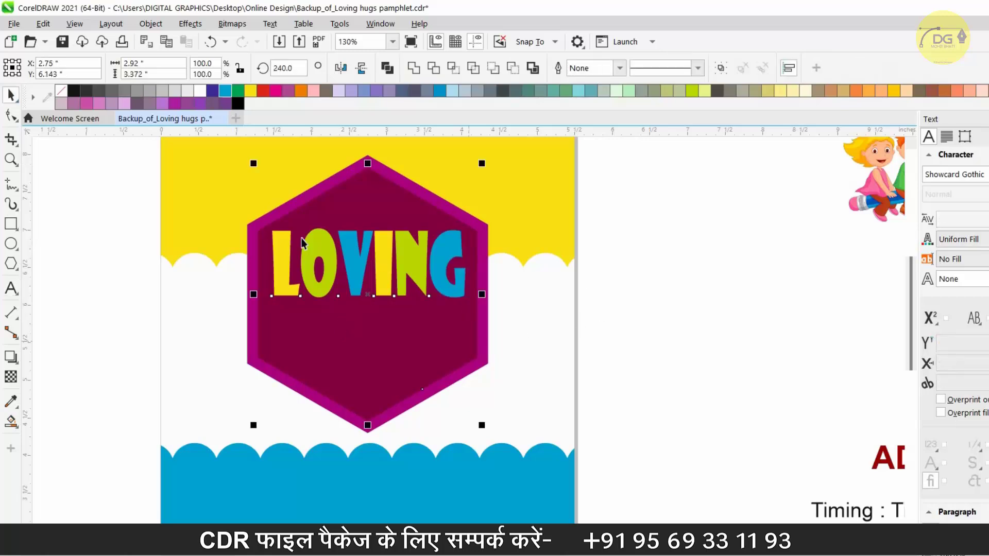
left_click(371, 273)
scroll(307, 277, "up", 3)
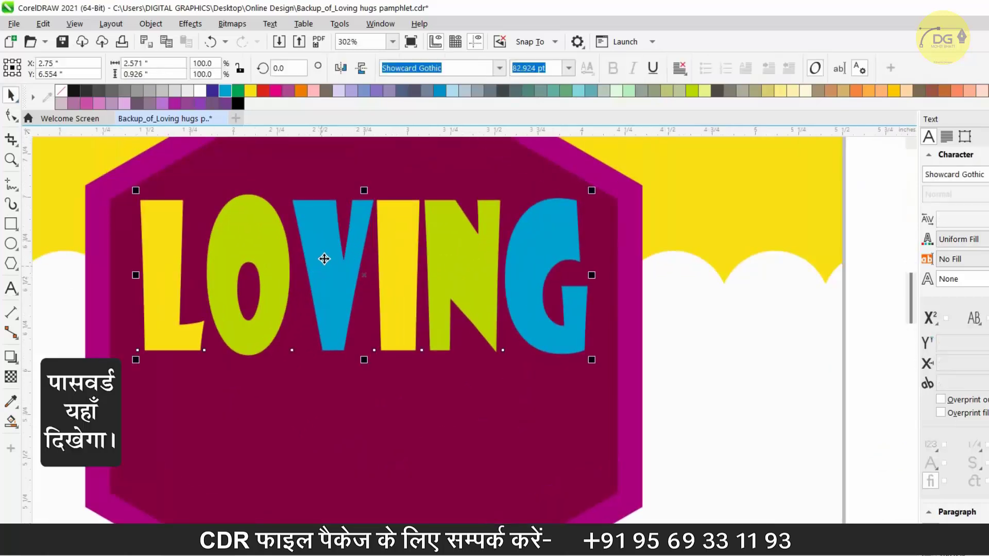
scroll(322, 257, "up", 2)
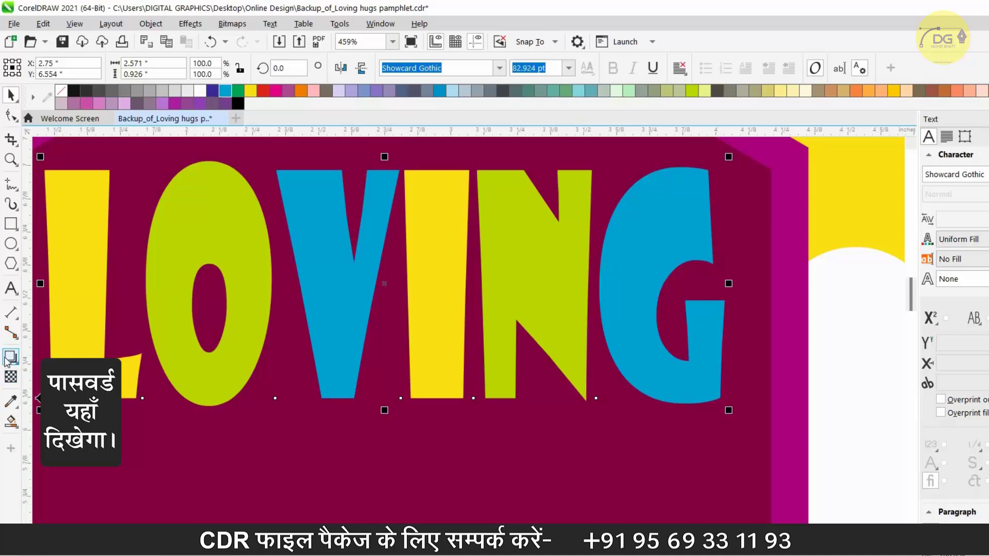
- Add a dark drop shadow to LOVING with opacity 100 and feather 20
left_click(11, 359)
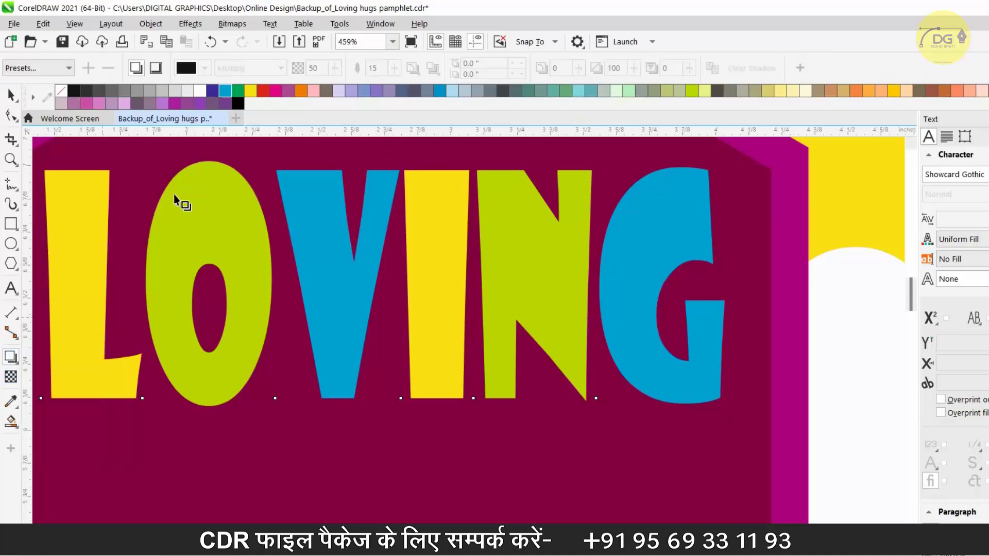
mouse_move(44, 284)
left_mouse_down()
mouse_move(742, 304)
mouse_move(735, 293)
left_mouse_up()
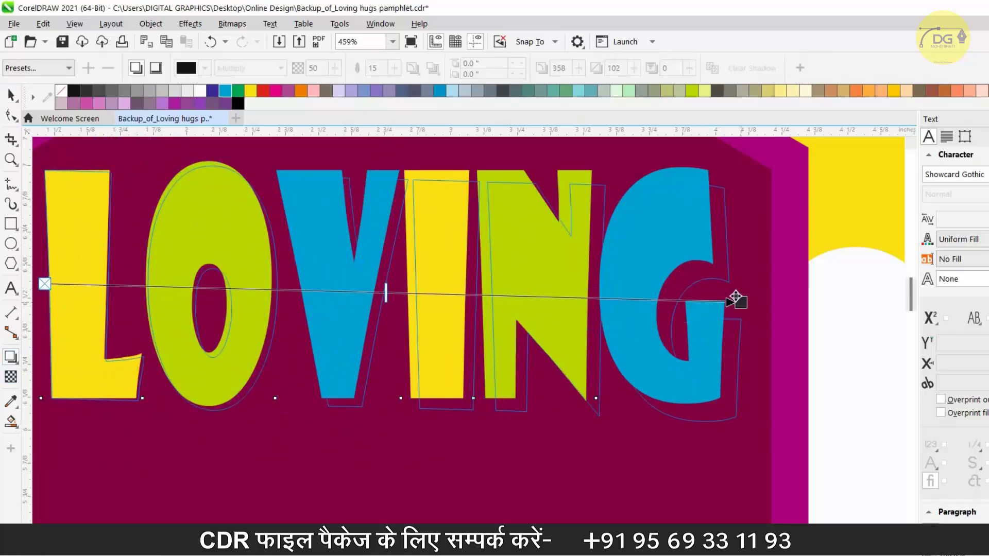
scroll(609, 357, "down", 2)
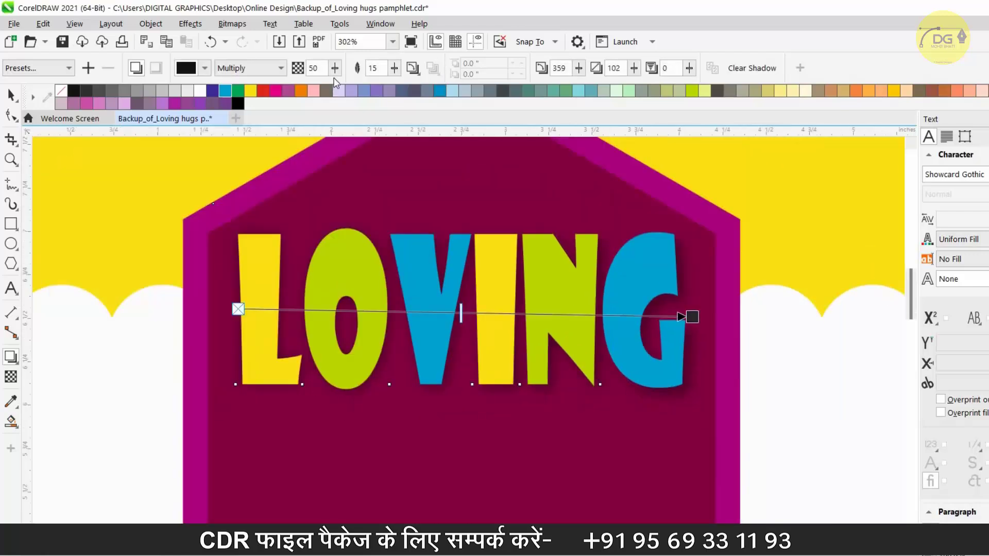
left_click_drag(334, 68, 356, 78)
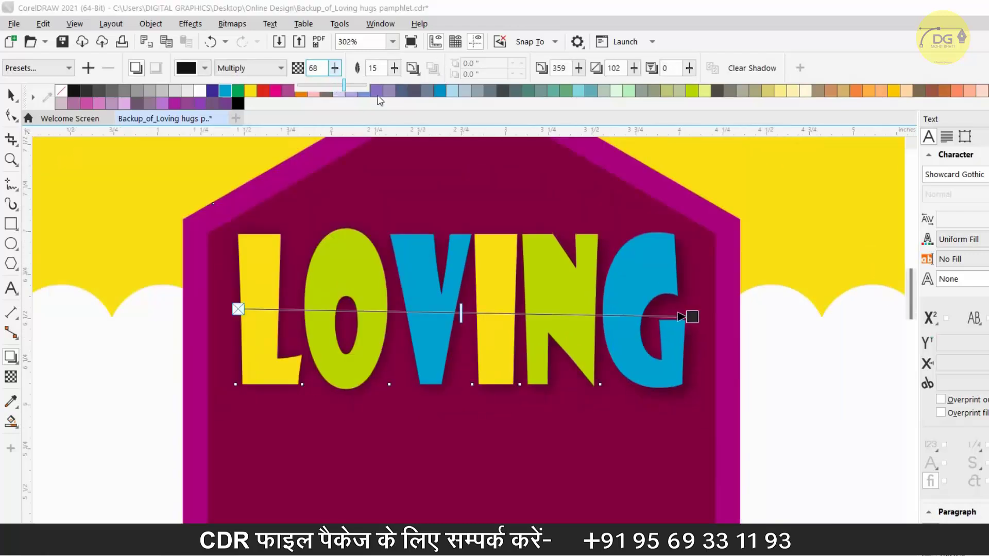
mouse_move(440, 101)
left_mouse_down()
mouse_move(428, 72)
mouse_move(401, 73)
left_mouse_up()
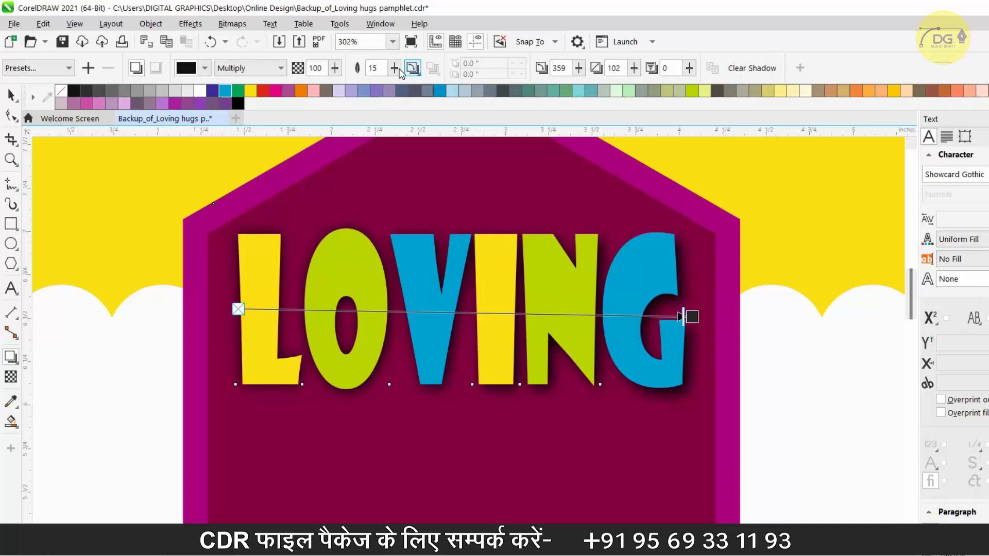
scroll(397, 230, "down", 2)
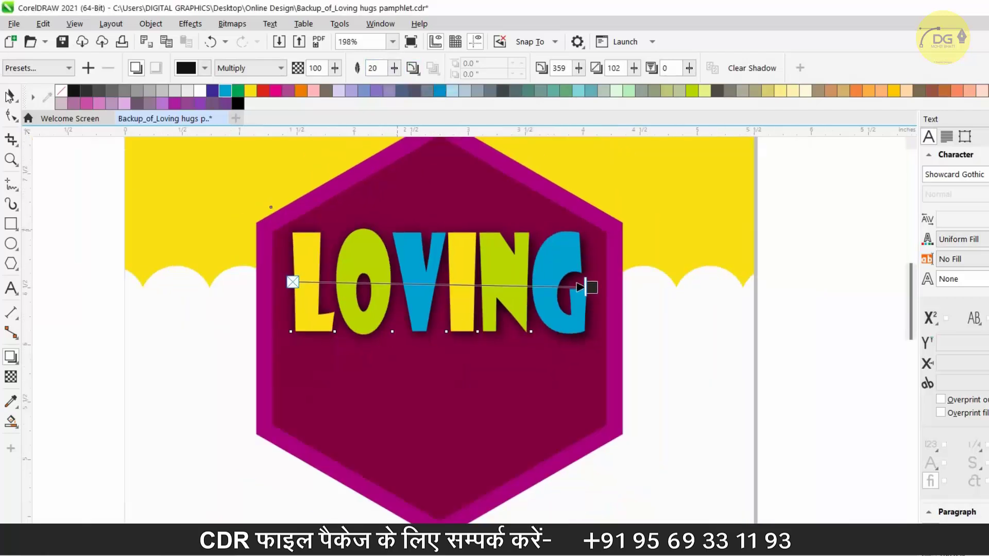
scroll(705, 258, "down", 2)
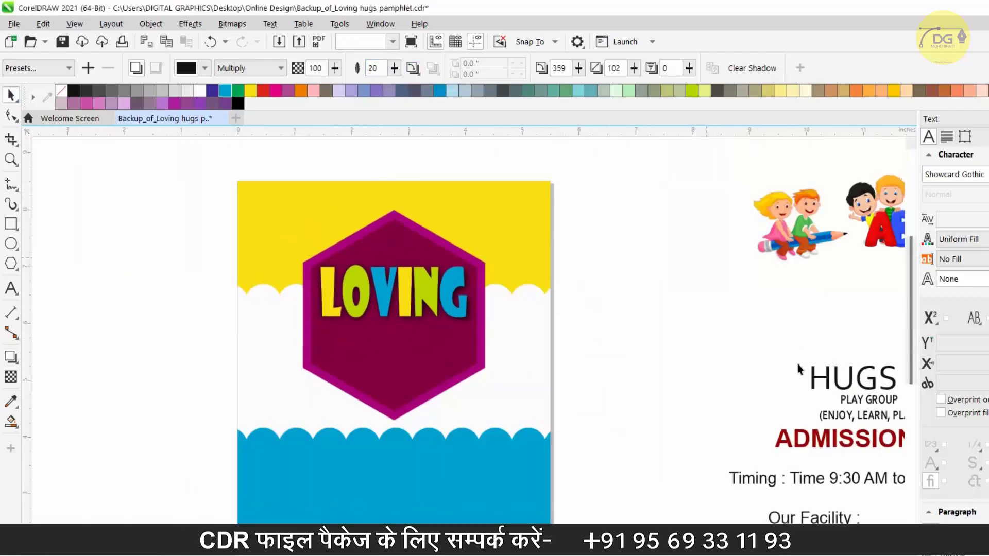
- Centre HUGS below LOVING in the hexagon and set it in Showcard Gothic
key("Escape")
left_click_drag(812, 368, 290, 326)
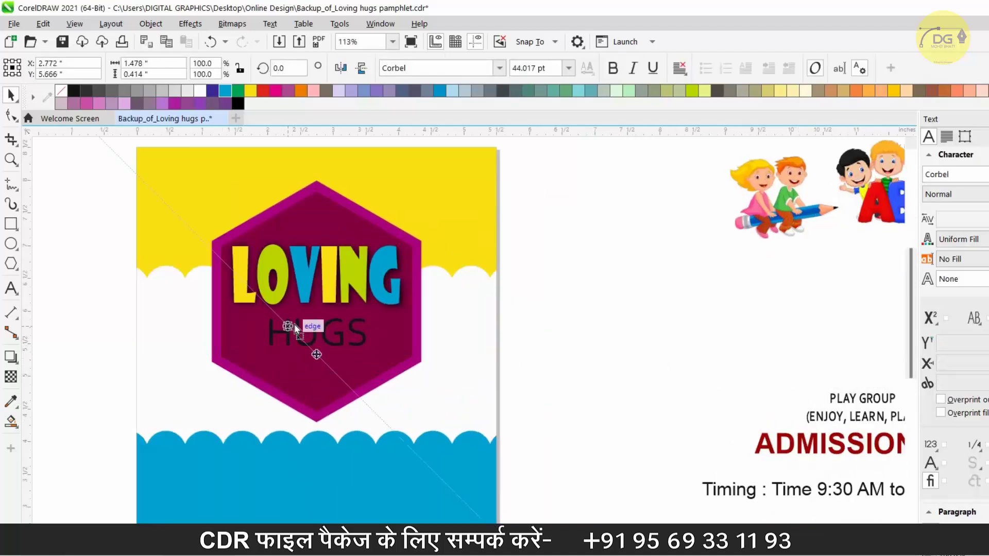
left_click_drag(290, 325, 280, 325)
scroll(282, 329, "up", 2)
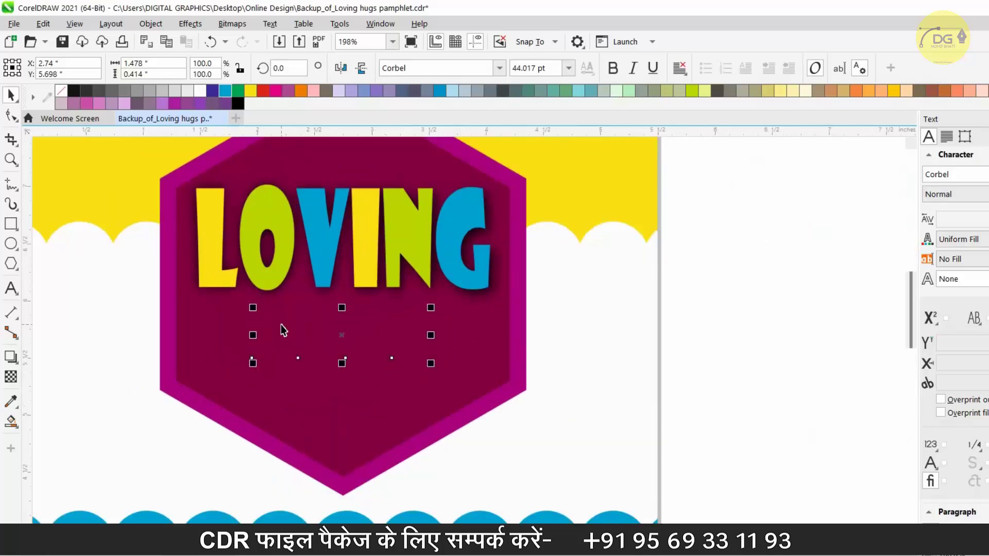
left_click(498, 69)
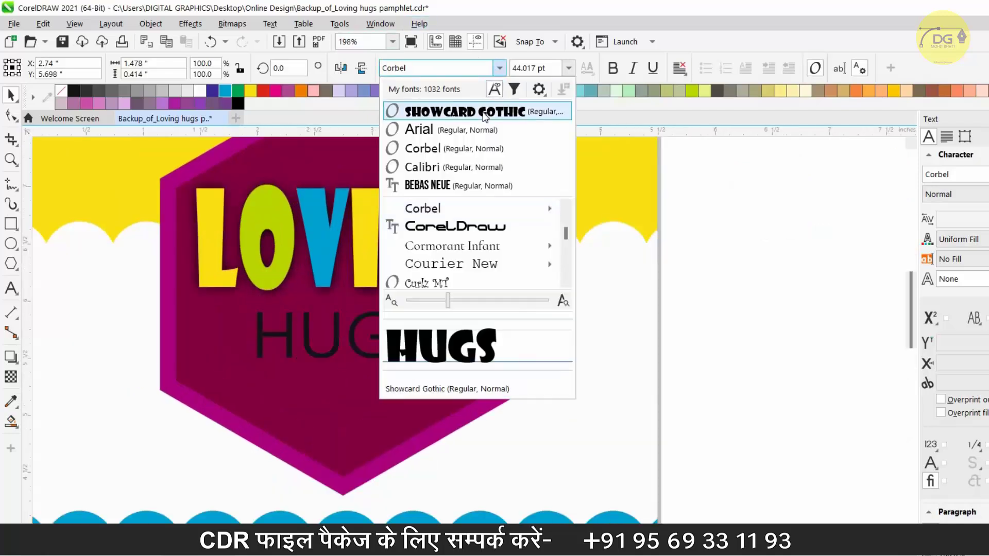
left_click(484, 116)
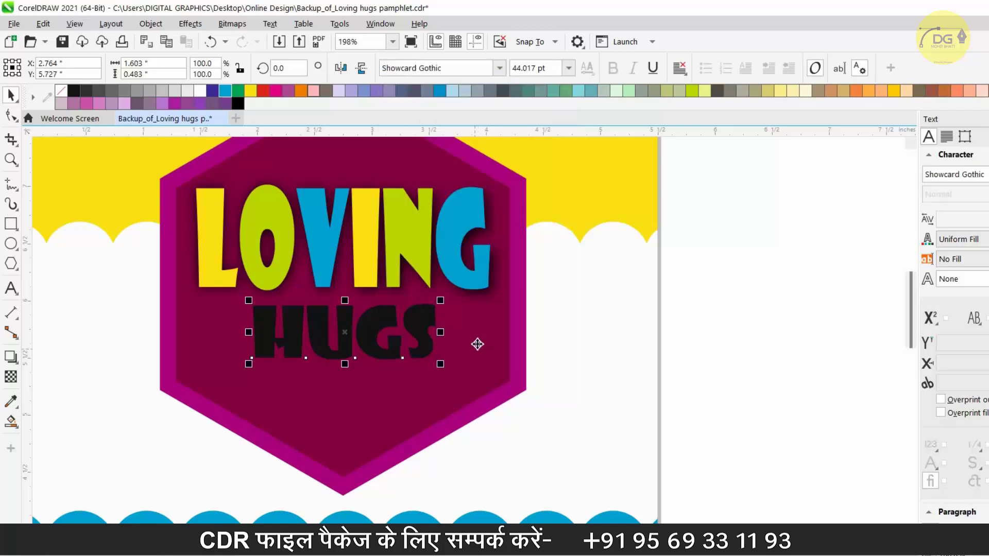
key("Tab")
key("Escape")
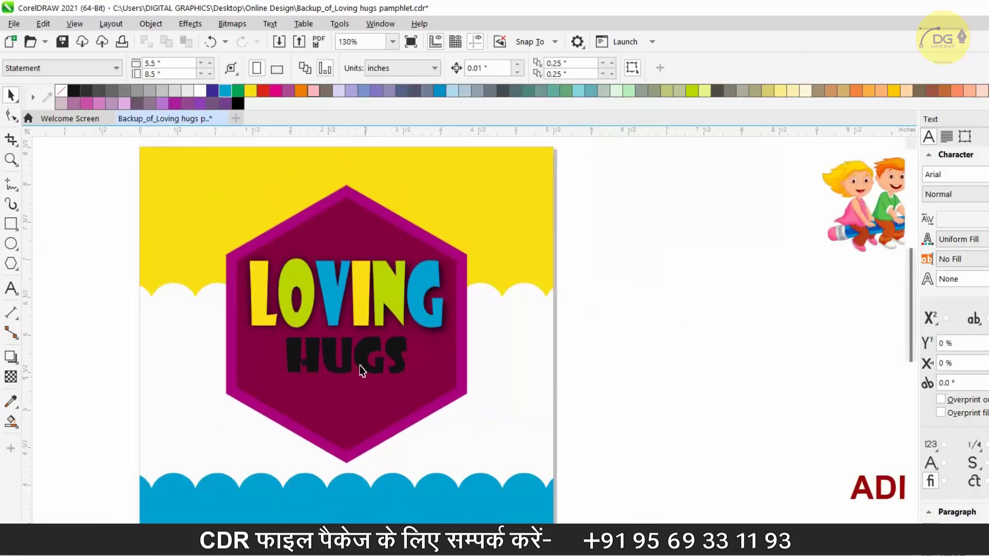
key("Tab")
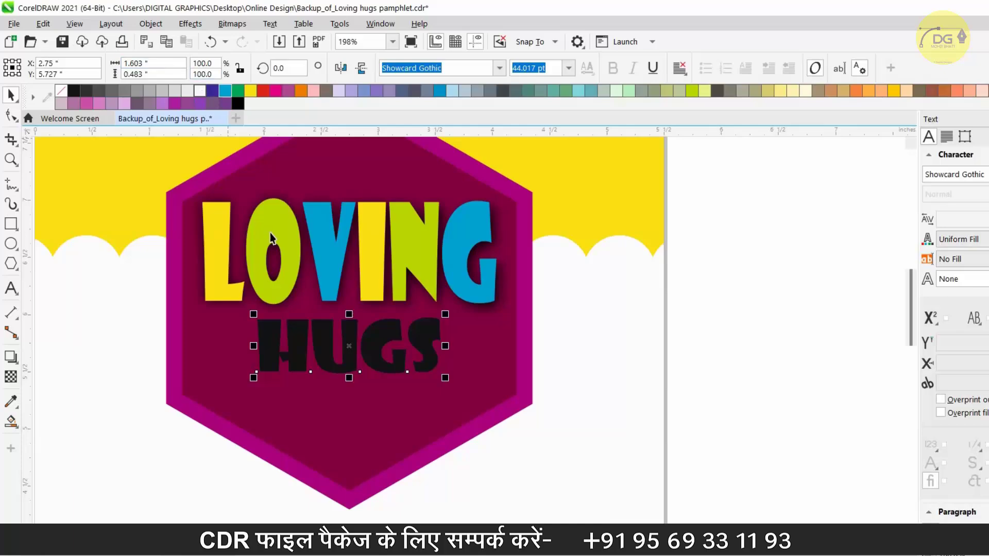
scroll(775, 356, "down", 2)
- Move the PLAY GROUP text into the hexagon under HUGS and shrink it
key("Escape")
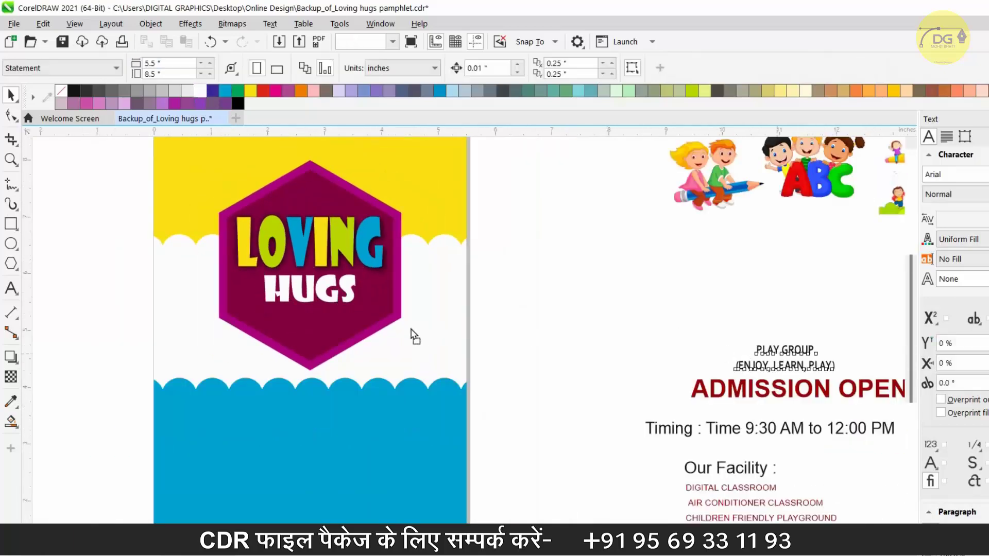
left_click_drag(414, 336, 291, 332)
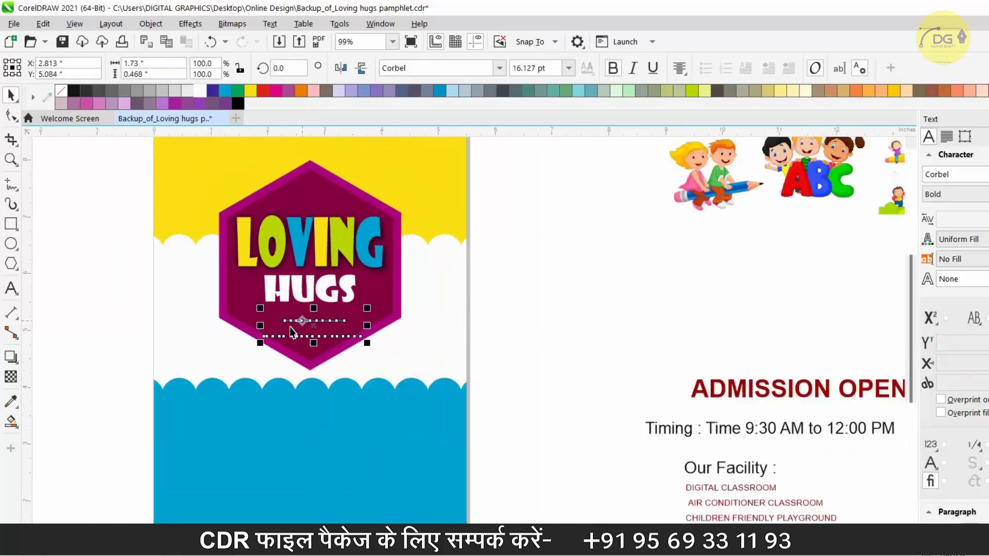
scroll(290, 332, "up", 3)
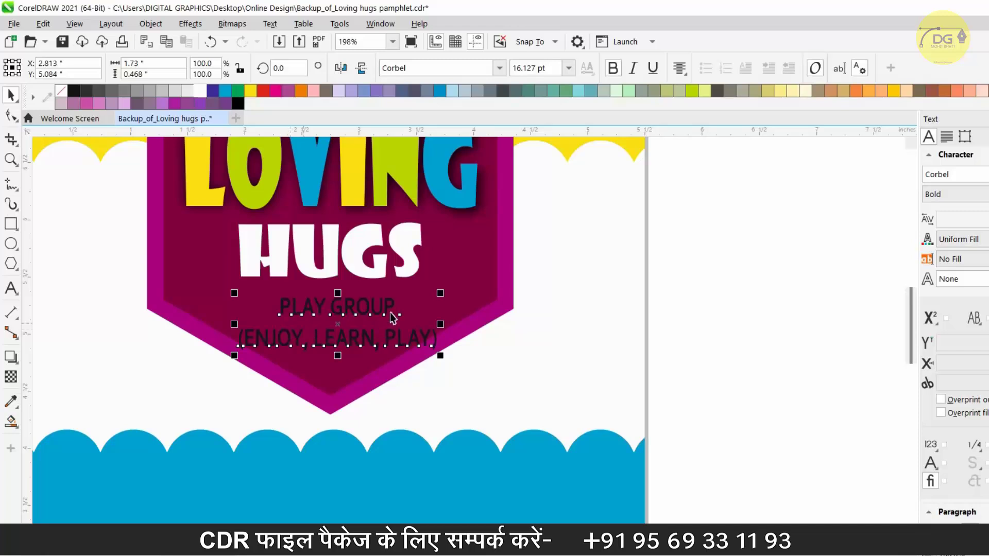
scroll(463, 294, "up", 2)
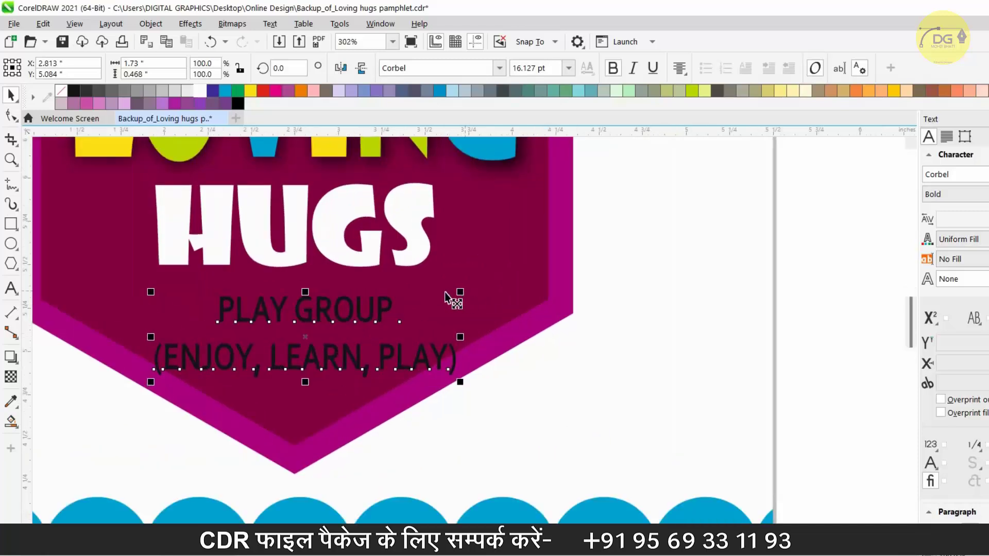
left_click_drag(426, 289, 428, 298)
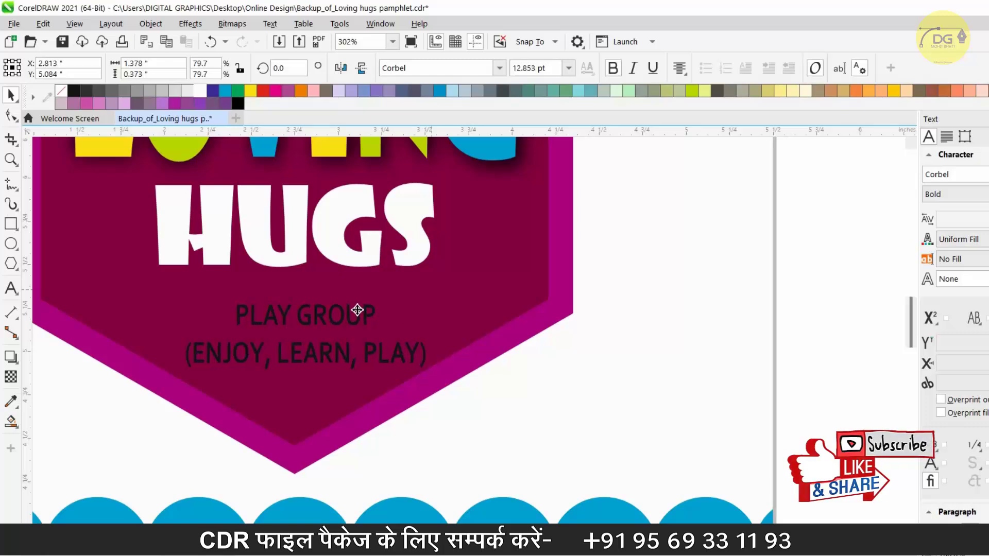
left_click_drag(344, 302, 331, 293)
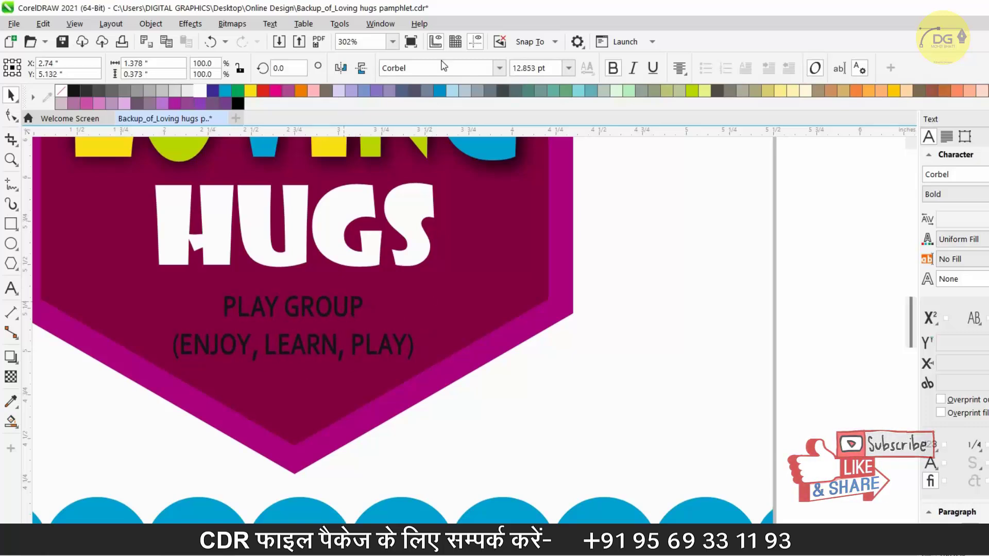
- Set the PLAY GROUP tagline in Century Gothic and widen it slightly
left_click(499, 68)
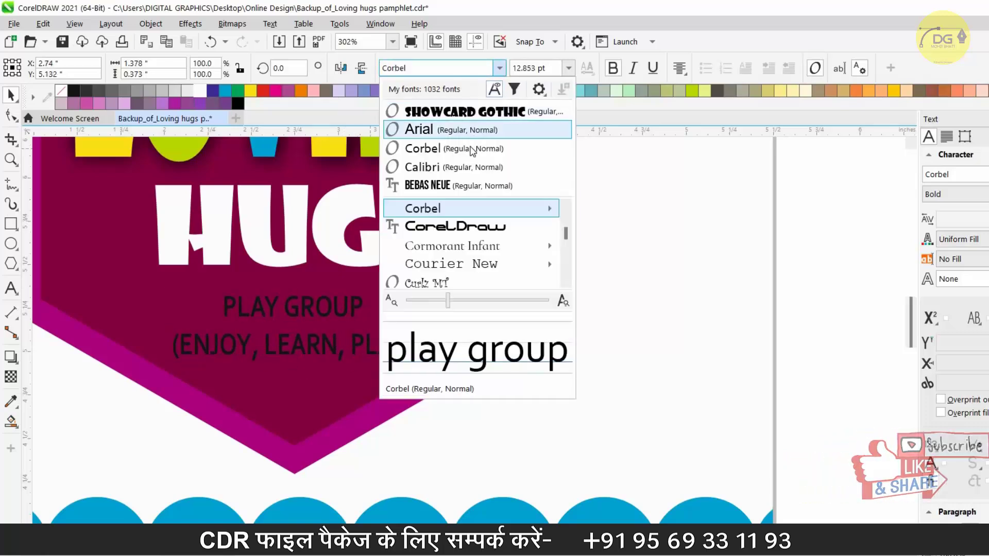
scroll(453, 222, "down", 3)
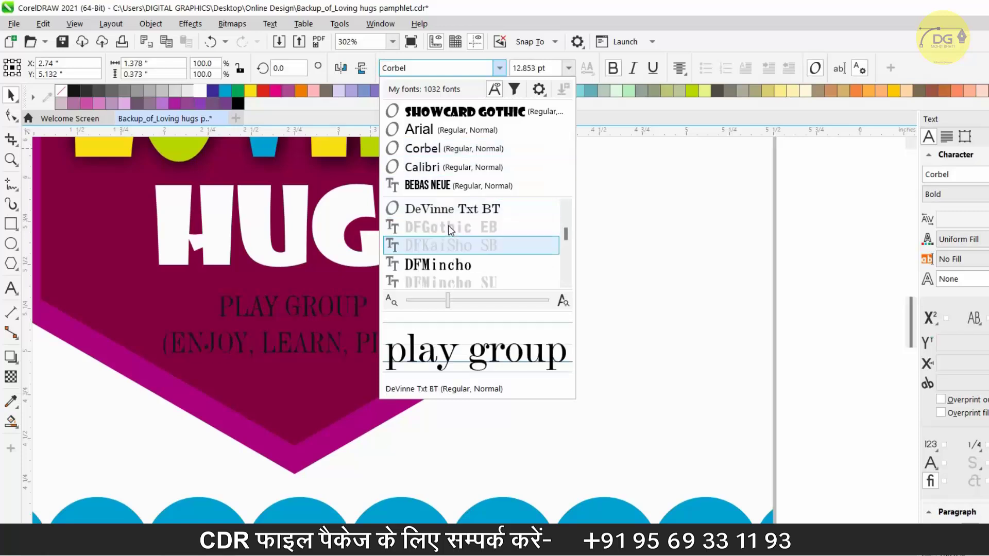
scroll(448, 225, "up", 4)
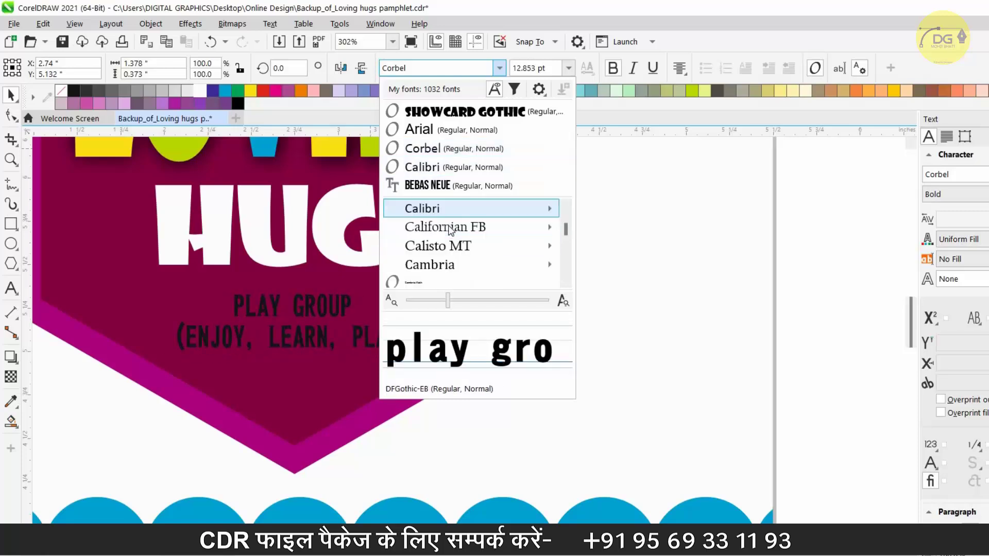
scroll(463, 237, "down", 1)
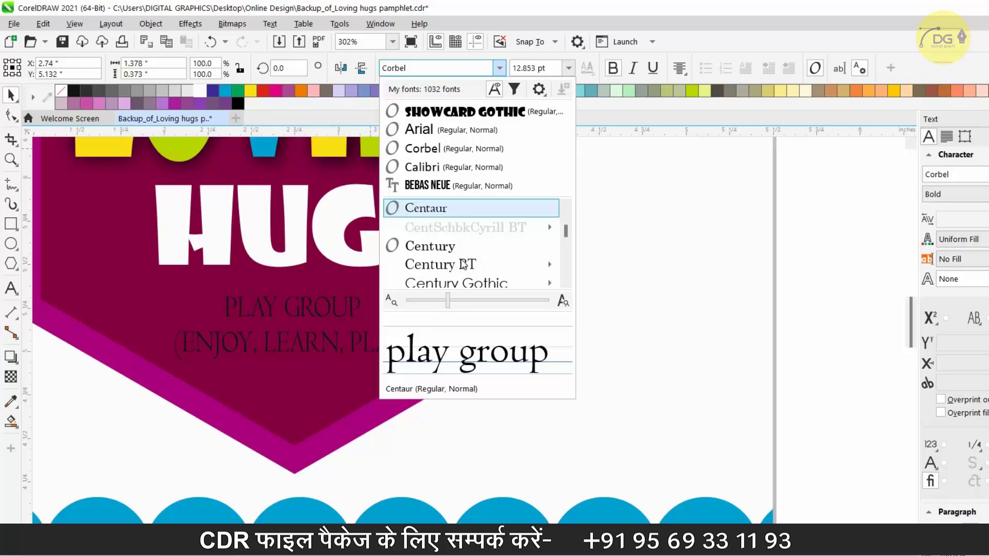
scroll(466, 260, "down", 3)
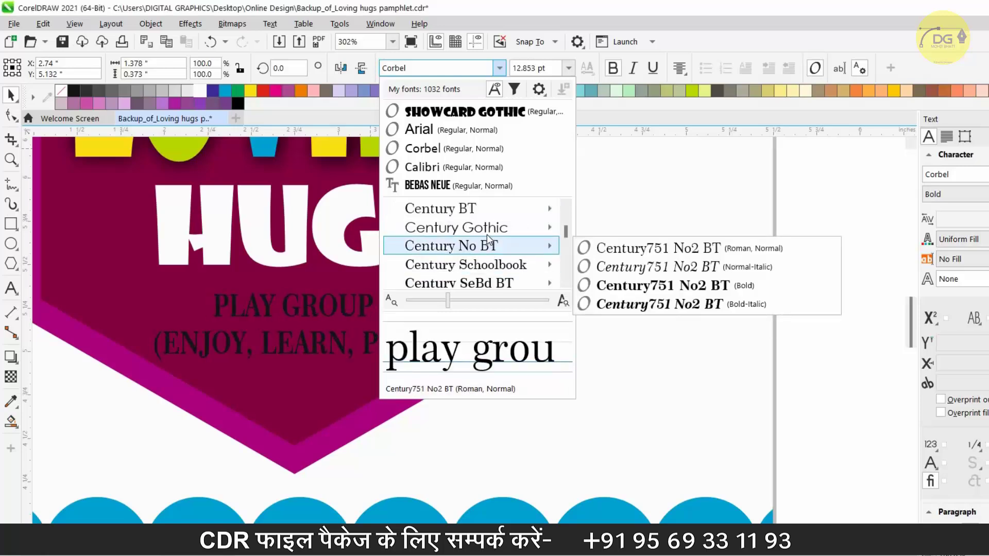
left_click(487, 227)
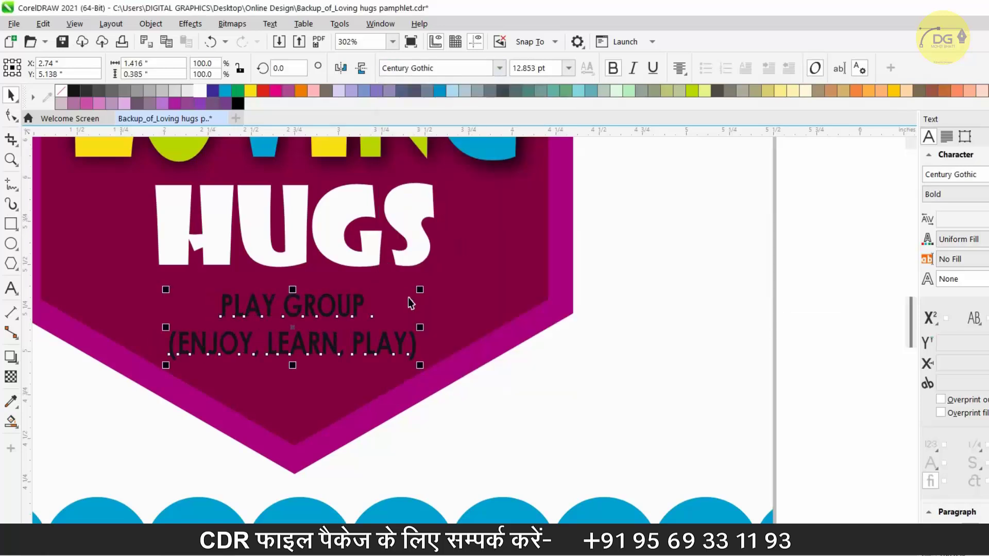
left_click_drag(420, 327, 437, 334)
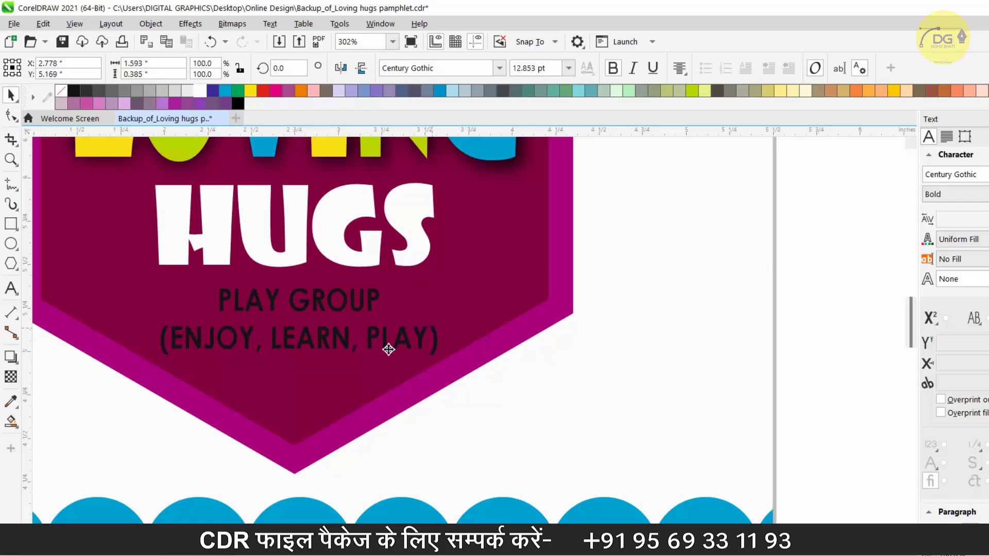
scroll(389, 349, "down", 2)
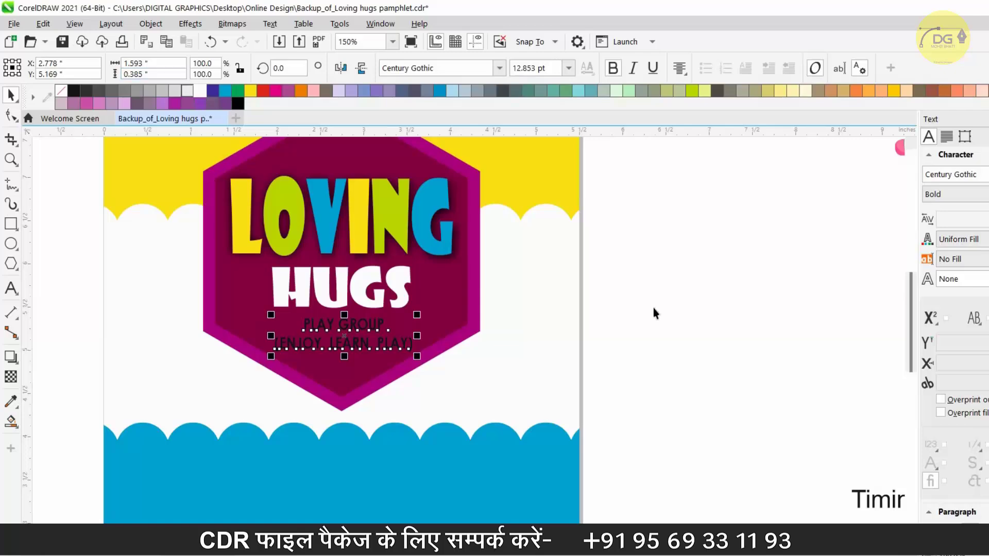
- Position the ABC kids clipart on top of the hexagon logo
left_click(512, 254)
scroll(715, 178, "down", 2)
scroll(713, 270, "down", 1)
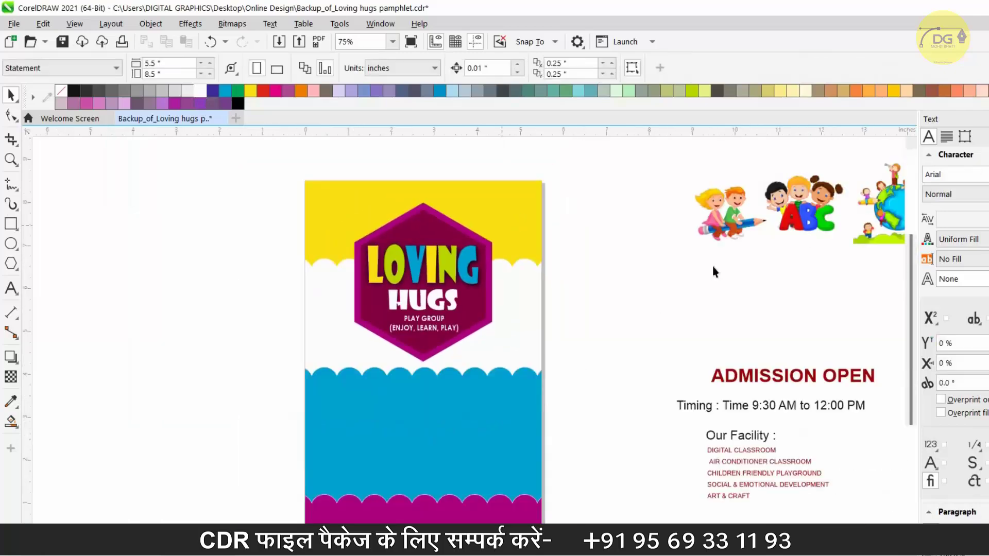
scroll(793, 234, "up", 1)
scroll(795, 235, "down", 1)
scroll(801, 238, "up", 2)
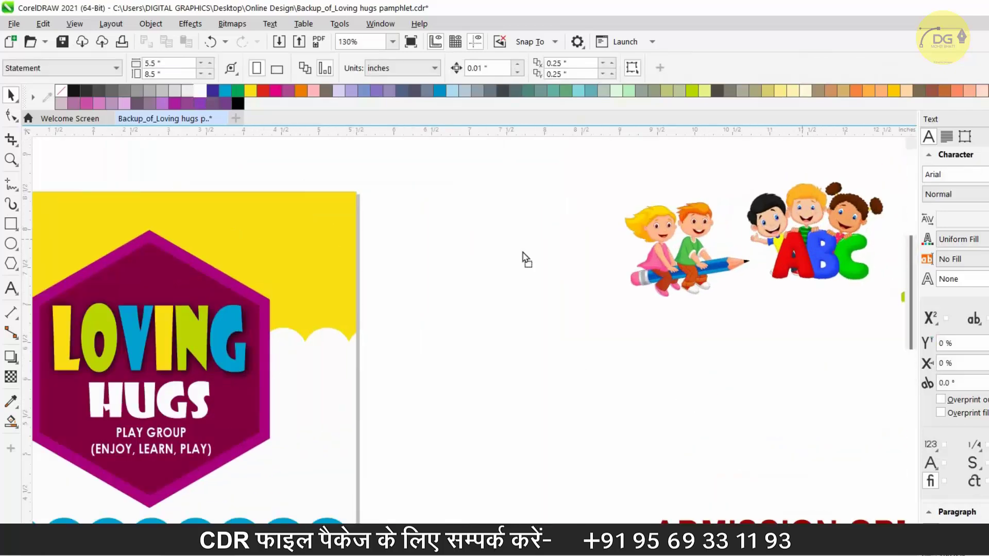
scroll(314, 258, "down", 2)
left_click(314, 258)
scroll(313, 258, "up", 3)
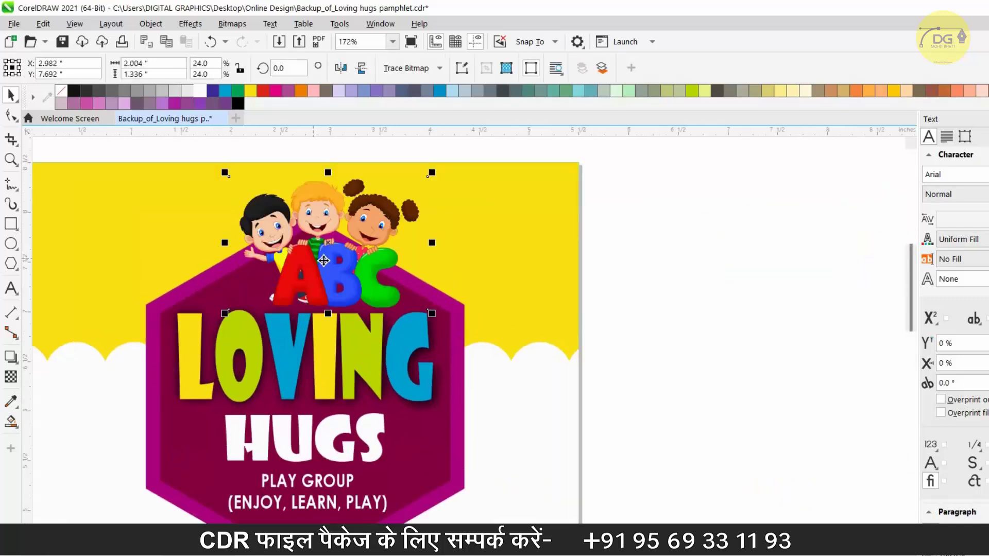
left_click_drag(307, 266, 283, 268)
scroll(288, 273, "up", 1)
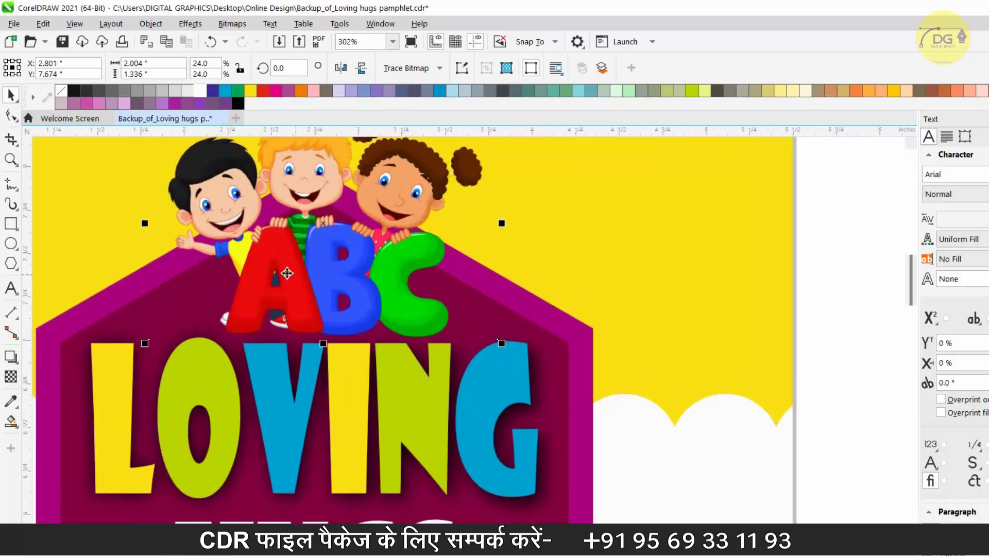
scroll(291, 279, "up", 1)
left_click_drag(286, 279, 290, 282)
scroll(291, 283, "down", 1)
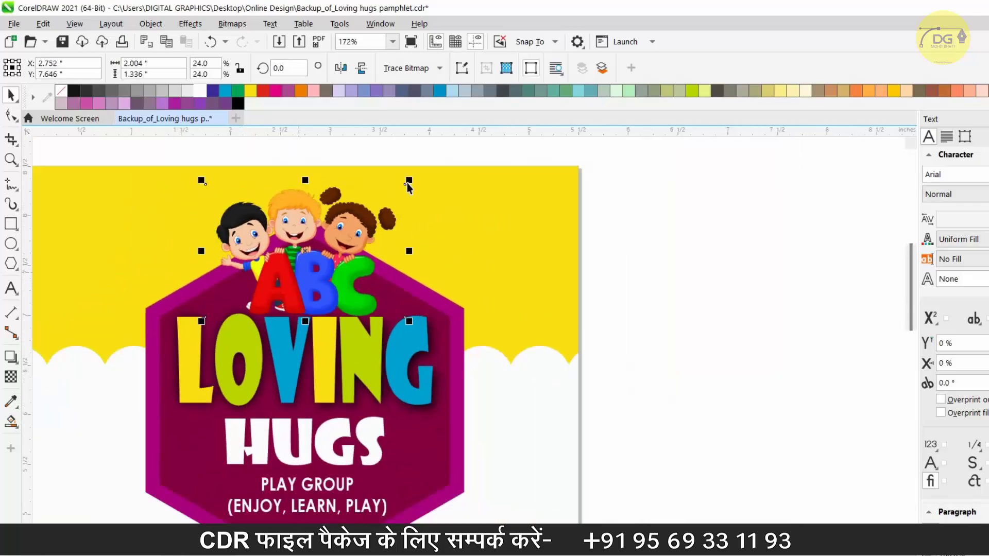
scroll(291, 283, "down", 1)
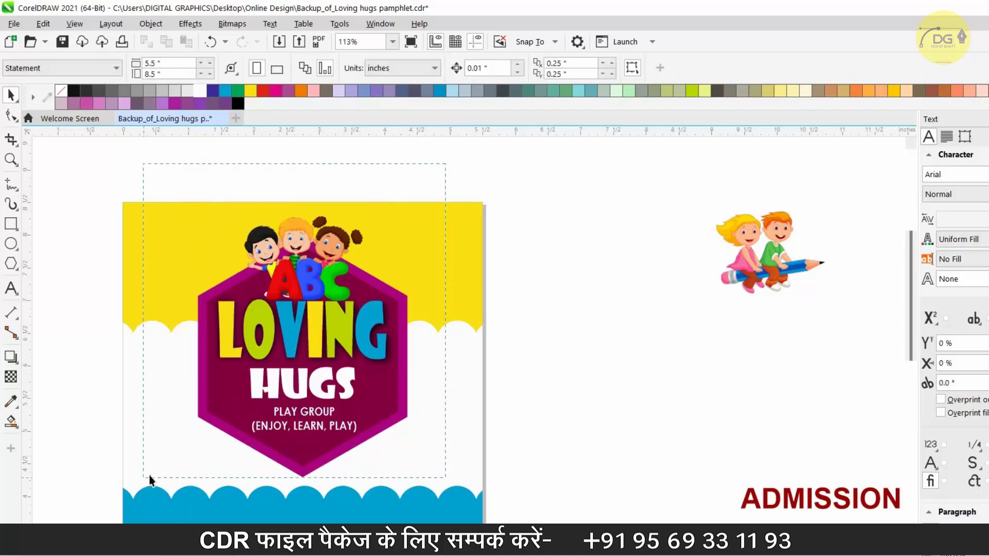
- Select the hexagon logo group with its clipart and nudge it slightly down
left_click_drag(447, 173, 138, 481)
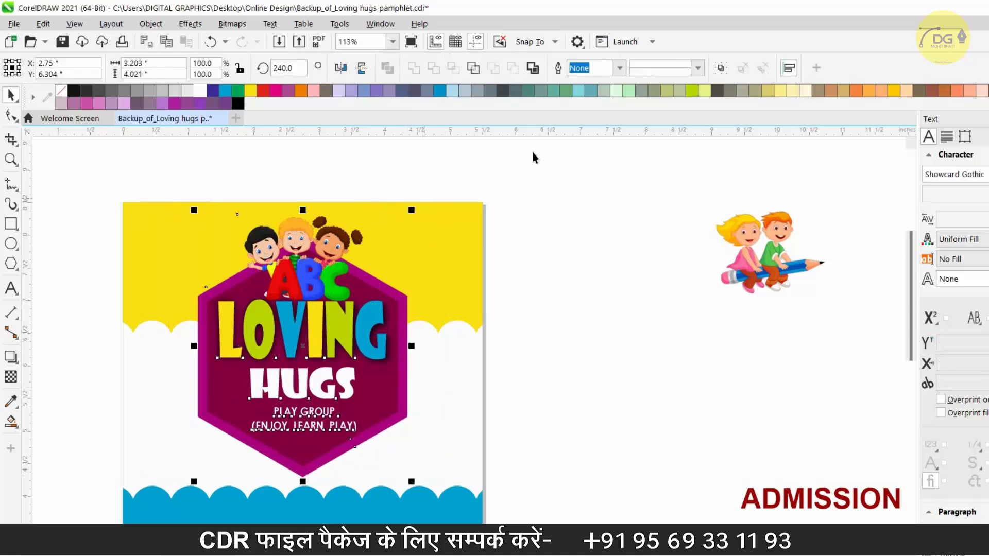
left_click(144, 467)
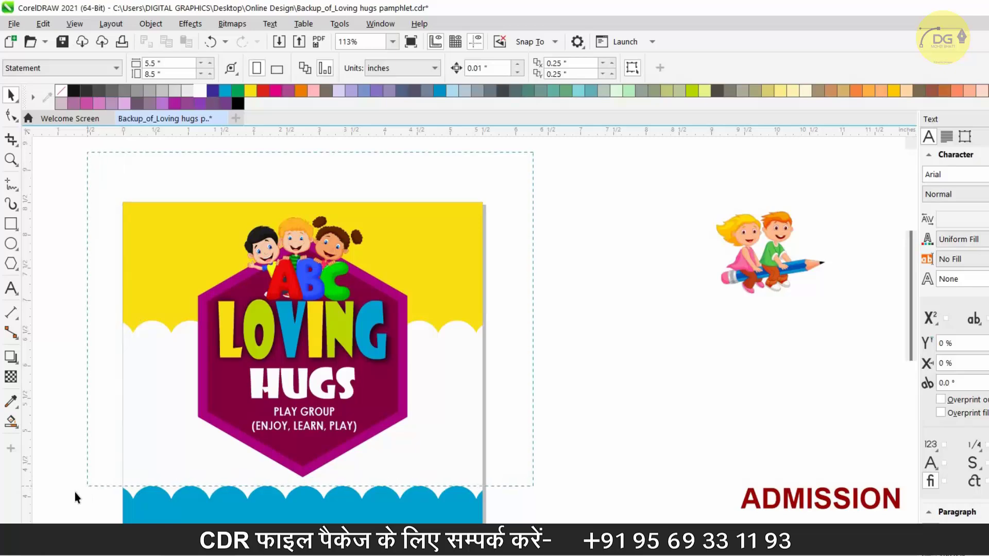
left_click_drag(106, 486, 75, 493)
scroll(490, 165, "down", 1)
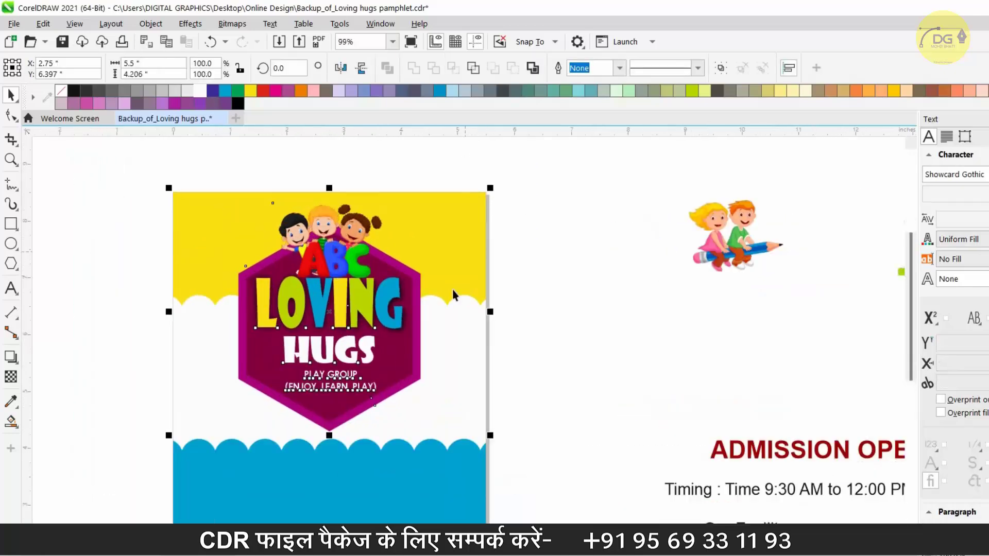
left_click_drag(212, 452, 202, 459)
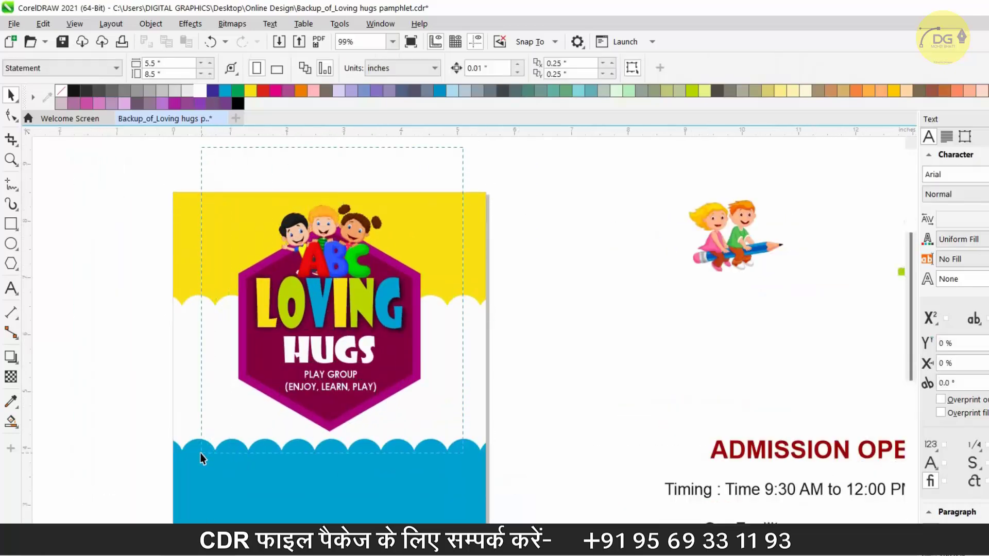
key("Down")
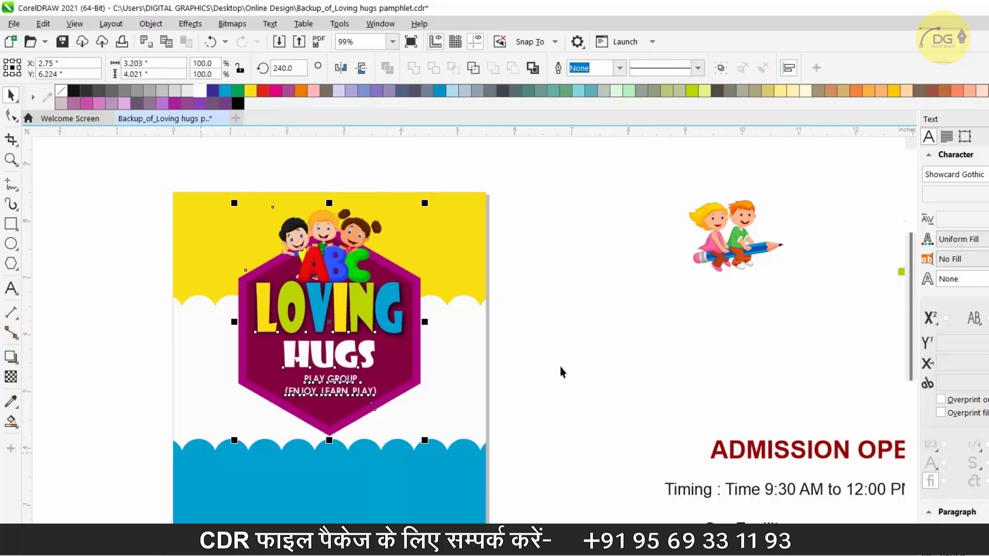
key("Escape")
- Shift the ADMISSION OPEN text up and to the left
scroll(473, 239, "down", 2)
scroll(493, 308, "down", 1)
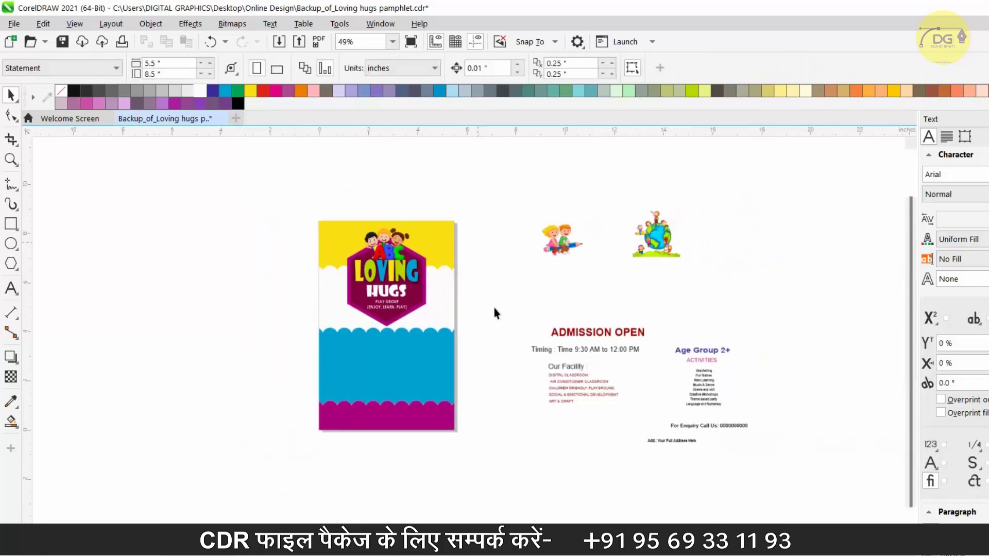
scroll(653, 312, "up", 1)
scroll(657, 352, "down", 1)
scroll(656, 353, "up", 1)
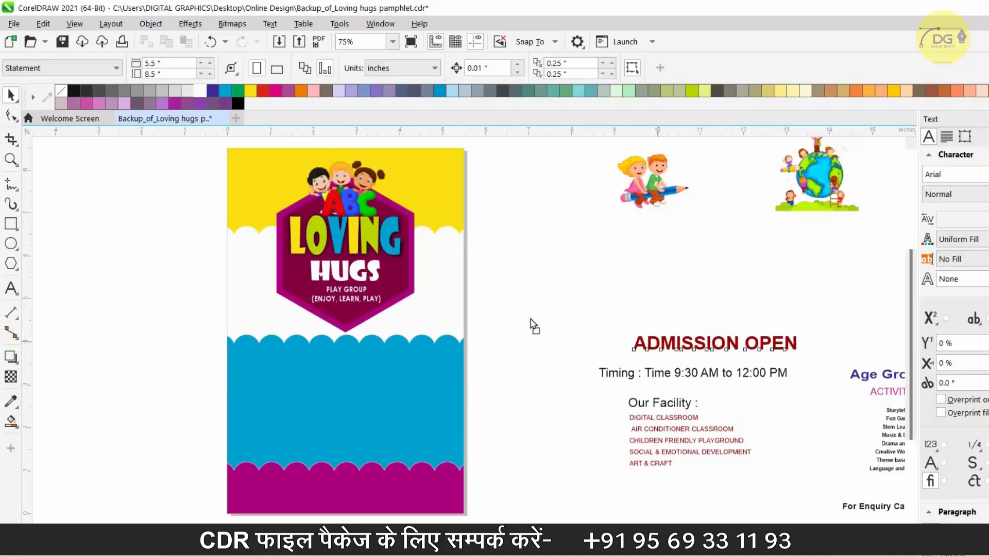
left_click_drag(529, 327, 293, 344)
key("Escape")
scroll(293, 344, "up", 1)
scroll(294, 343, "up", 2)
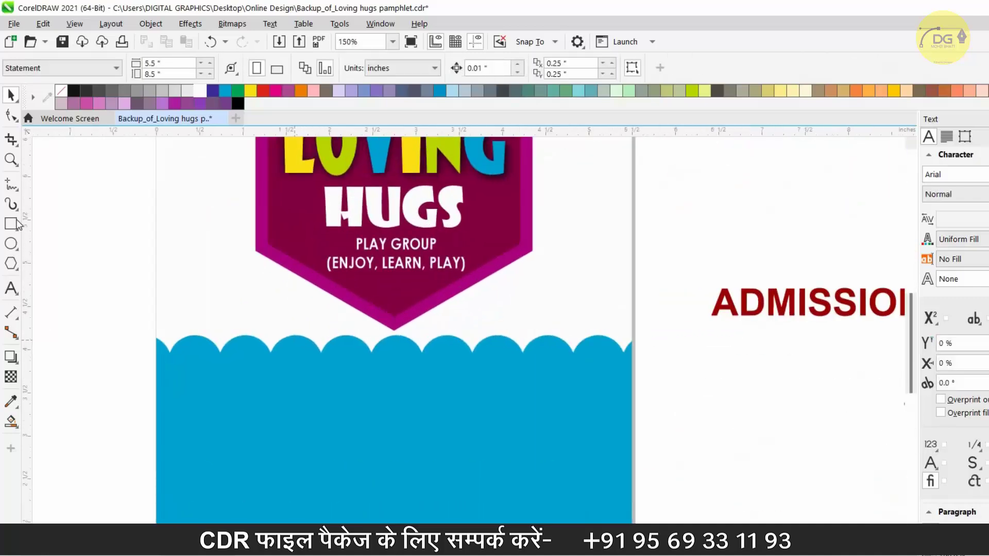
- Draw a long bar across the blue area and fill it dark red
left_click(23, 223)
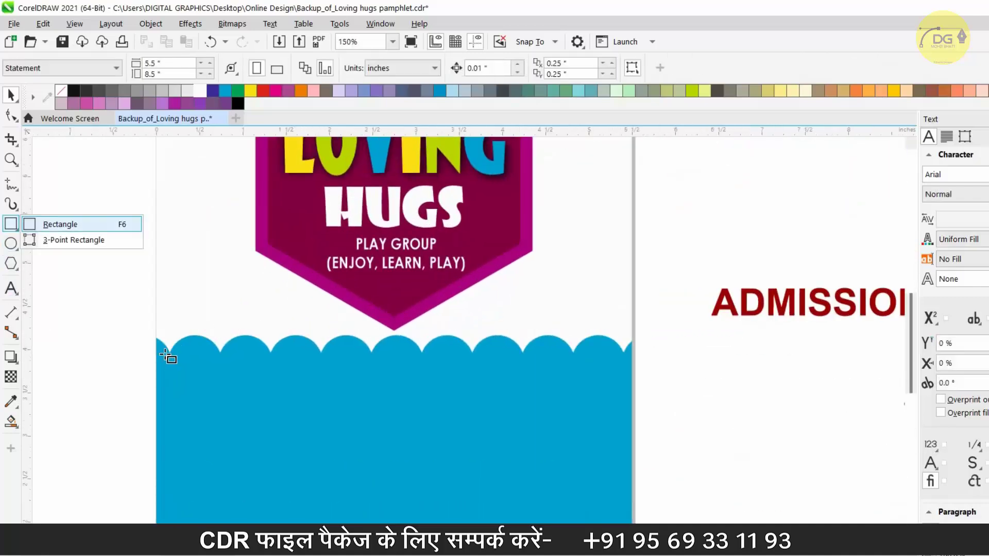
left_click_drag(141, 356, 645, 398)
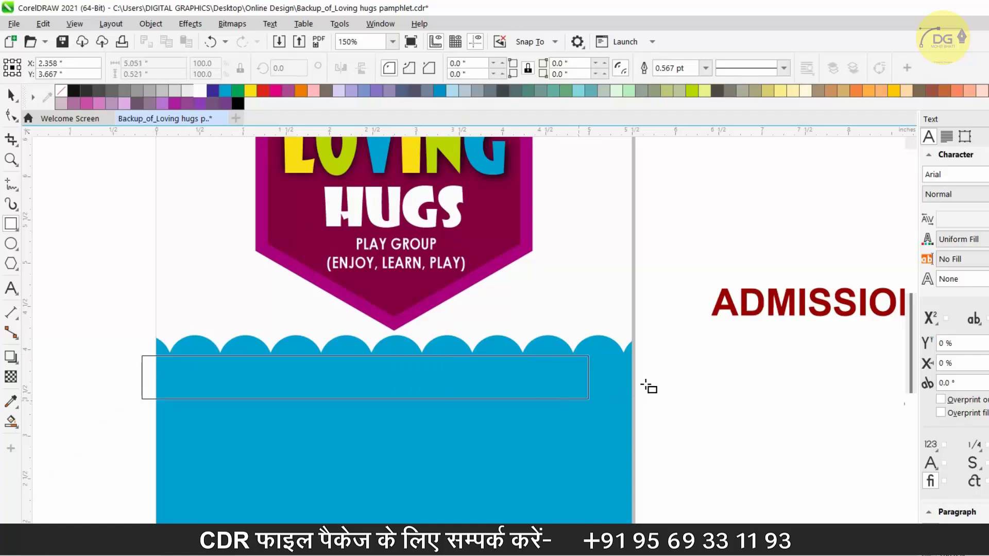
key("space")
scroll(388, 344, "up", 1)
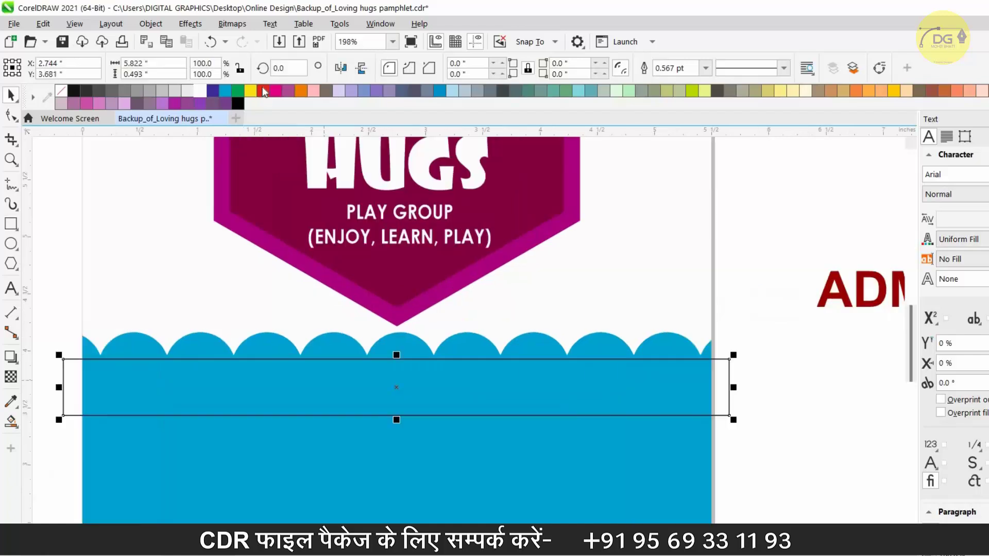
left_click(263, 91)
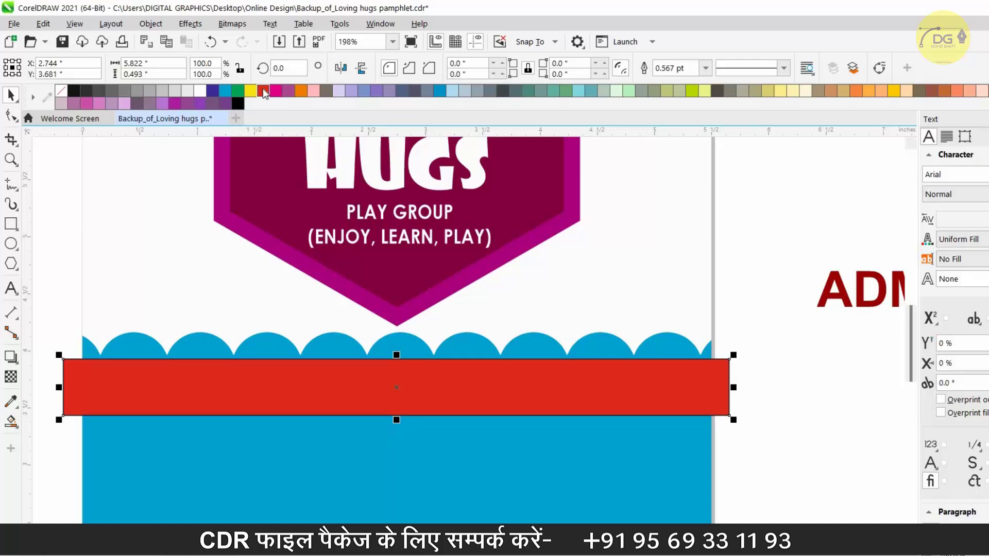
left_click(263, 91)
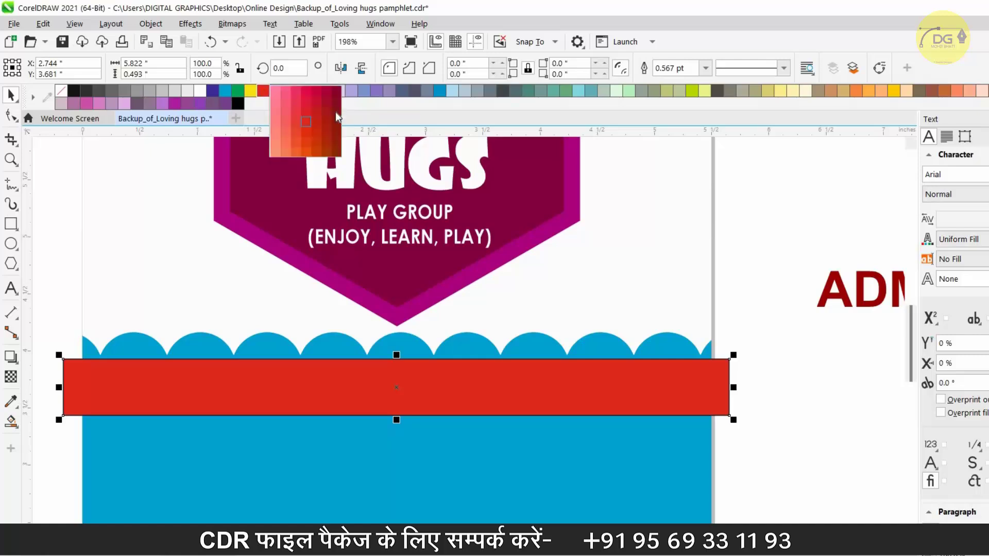
left_click_drag(335, 113, 393, 355)
scroll(395, 357, "down", 1)
scroll(394, 361, "up", 2)
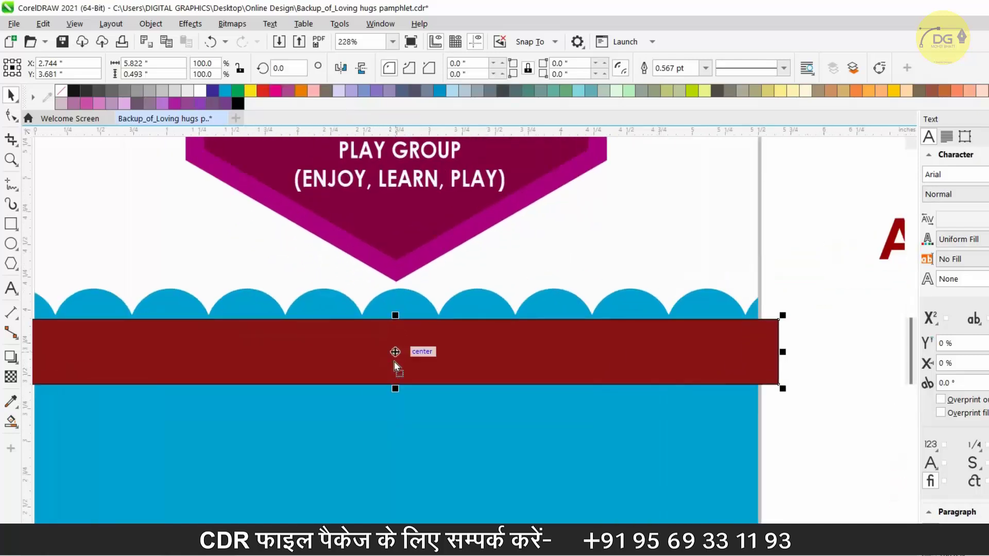
scroll(437, 317, "down", 3)
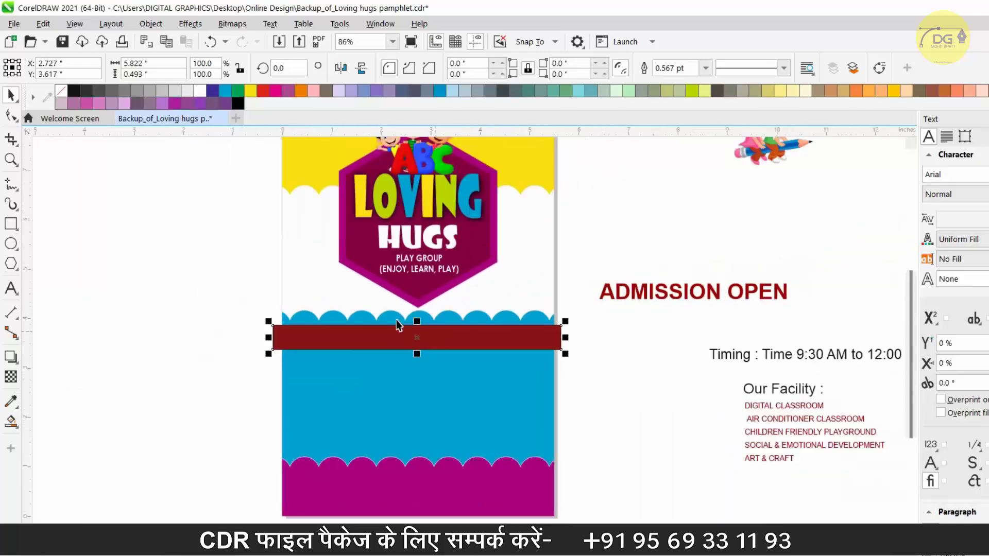
scroll(396, 320, "up", 1)
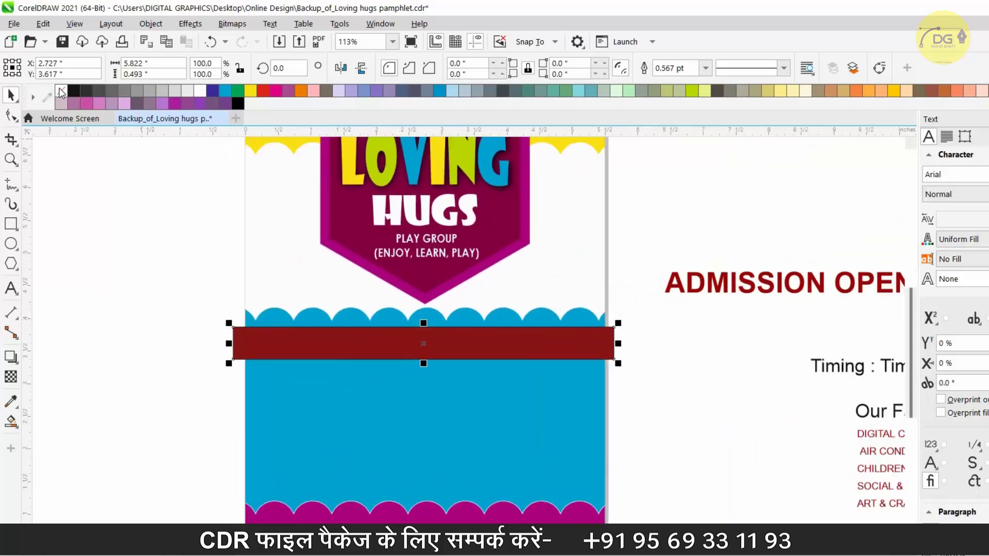
- Remove the red bar's outline and PowerClip it inside the blue wavy shape
right_click(74, 103)
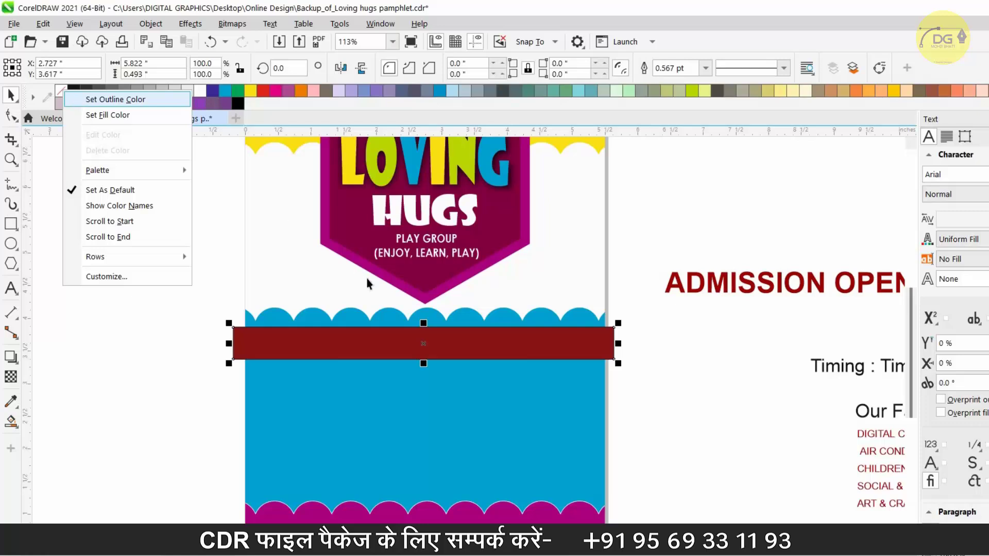
left_click(83, 98)
right_click(407, 220)
mouse_move(449, 386)
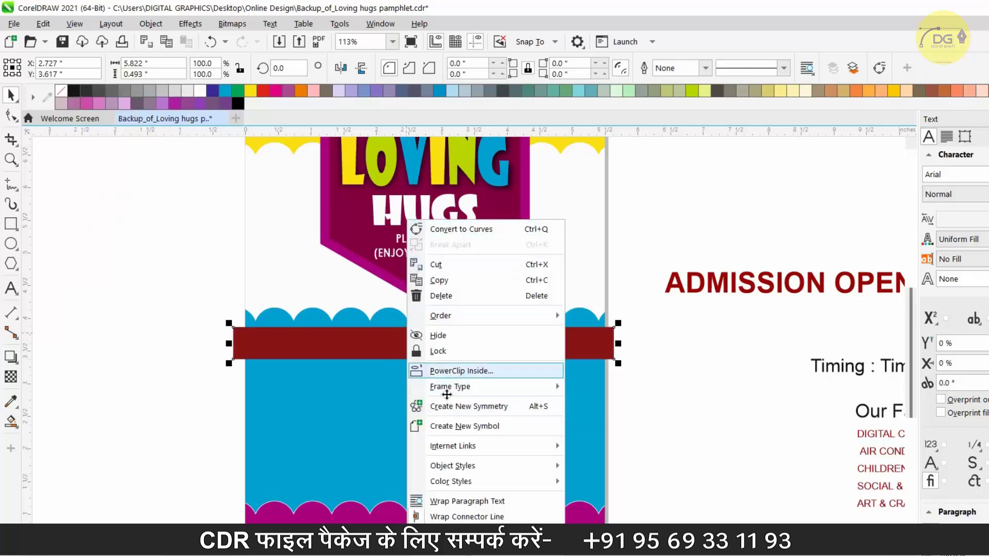
left_click(462, 371)
left_click(286, 371)
key("Escape")
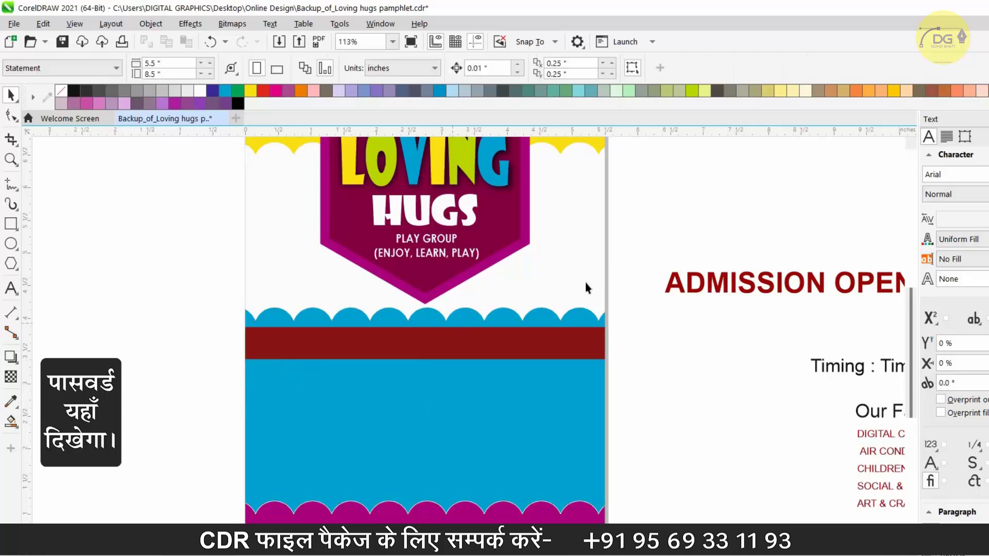
key("F3")
- Move ADMISSION OPEN onto the red bar and set it in Khand Bold
left_click_drag(422, 327, 415, 320)
scroll(415, 320, "up", 4)
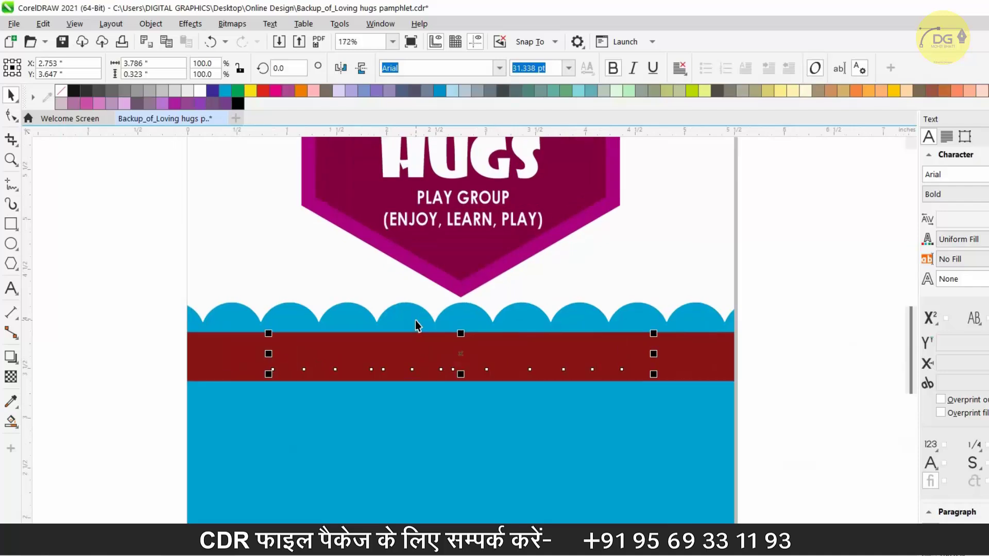
left_click(500, 68)
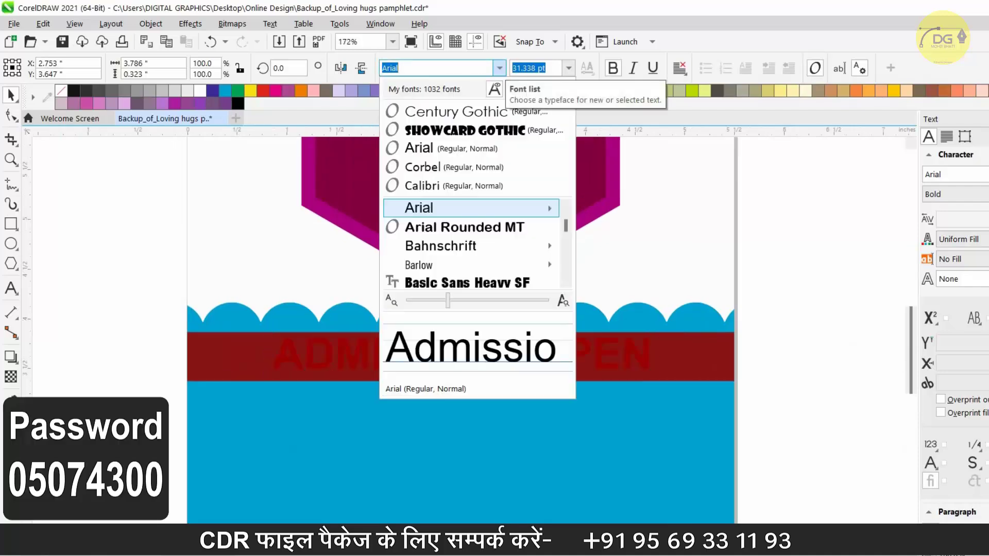
type("khand")
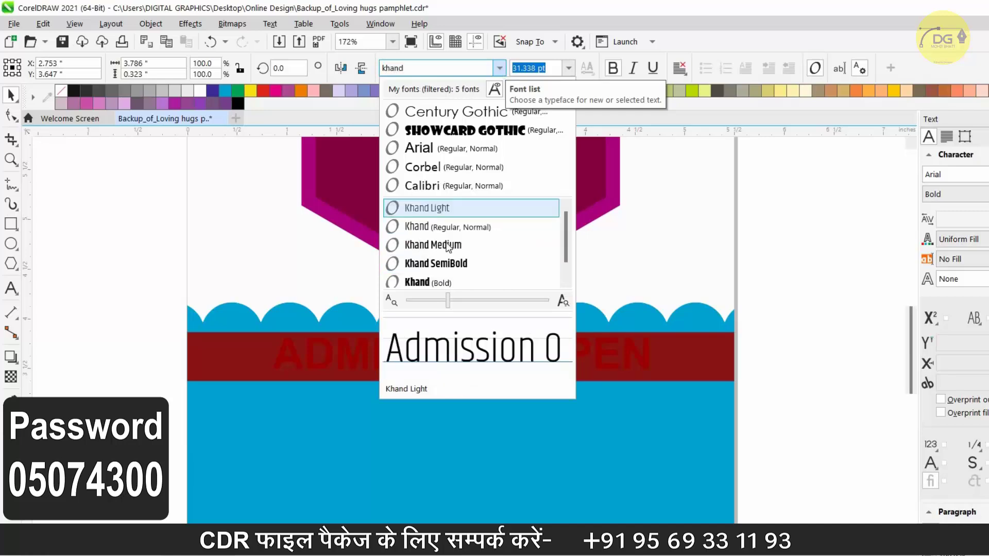
key("Return")
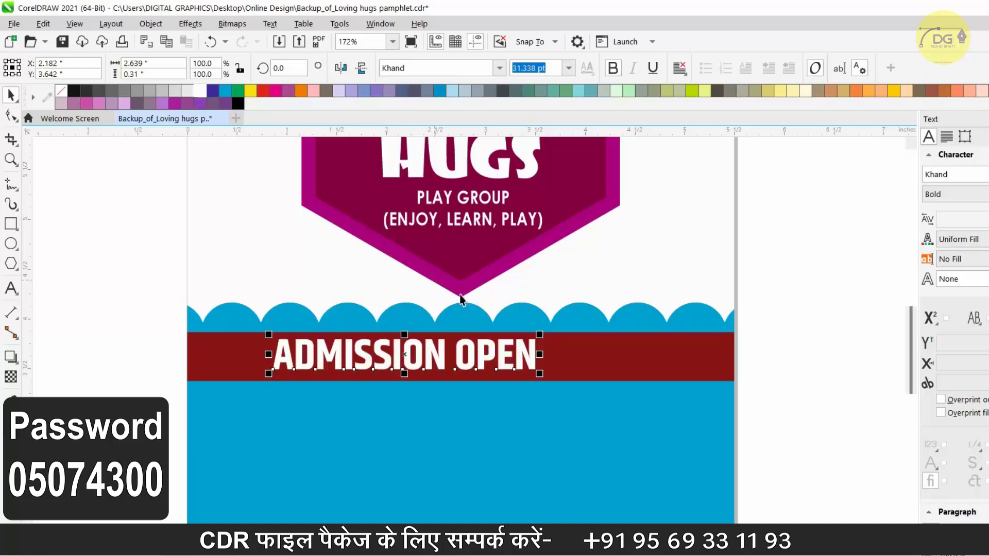
- Enlarge ADMISSION OPEN proportionally, then stretch it wider across the band
scroll(465, 342, "down", 2)
scroll(479, 329, "down", 1)
scroll(495, 317, "down", 1)
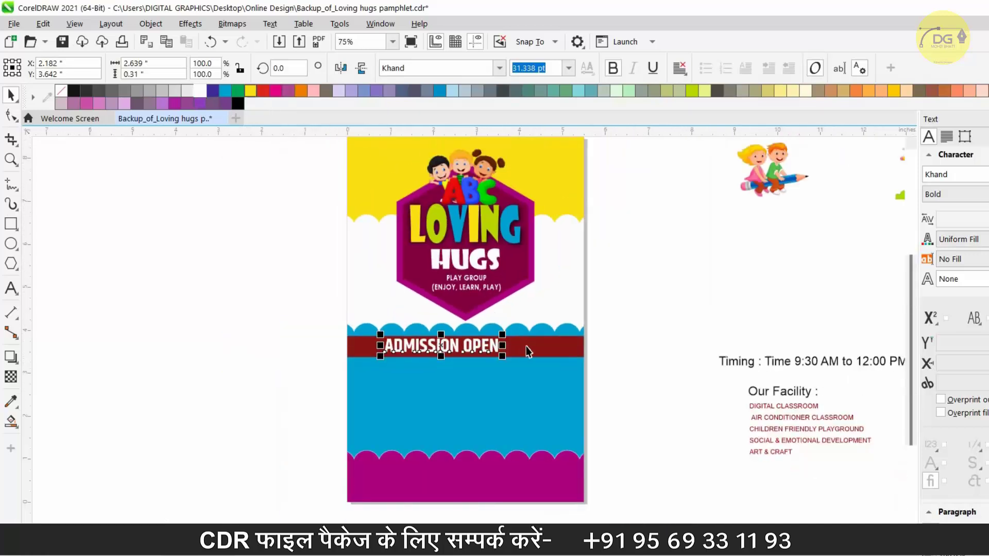
left_click(572, 347)
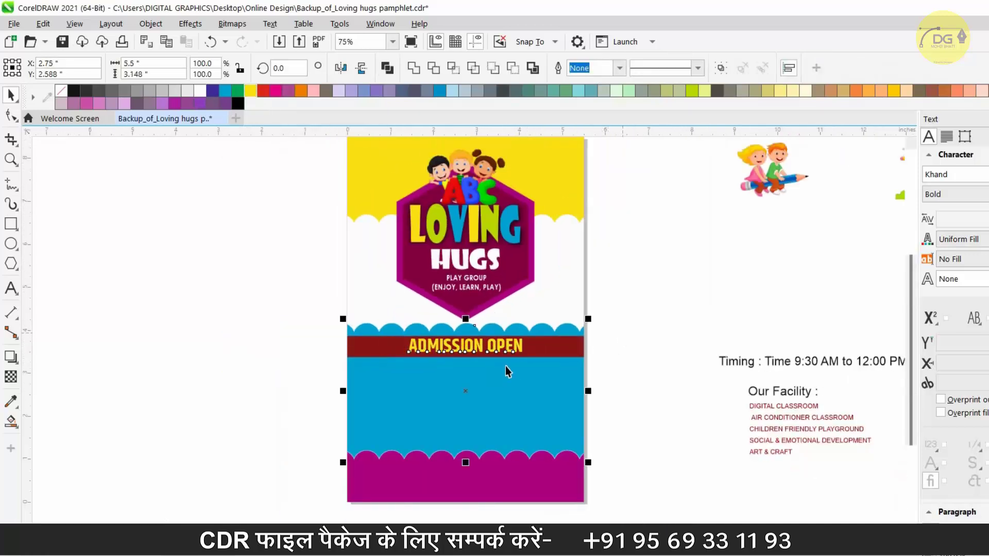
key("Escape")
scroll(517, 317, "up", 5)
left_click(567, 343)
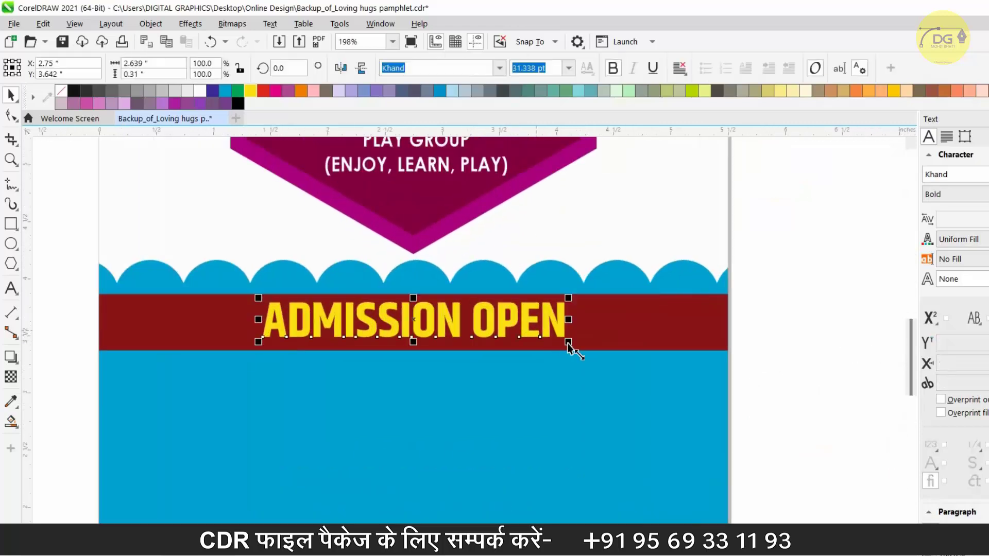
left_click_drag(568, 341, 594, 345)
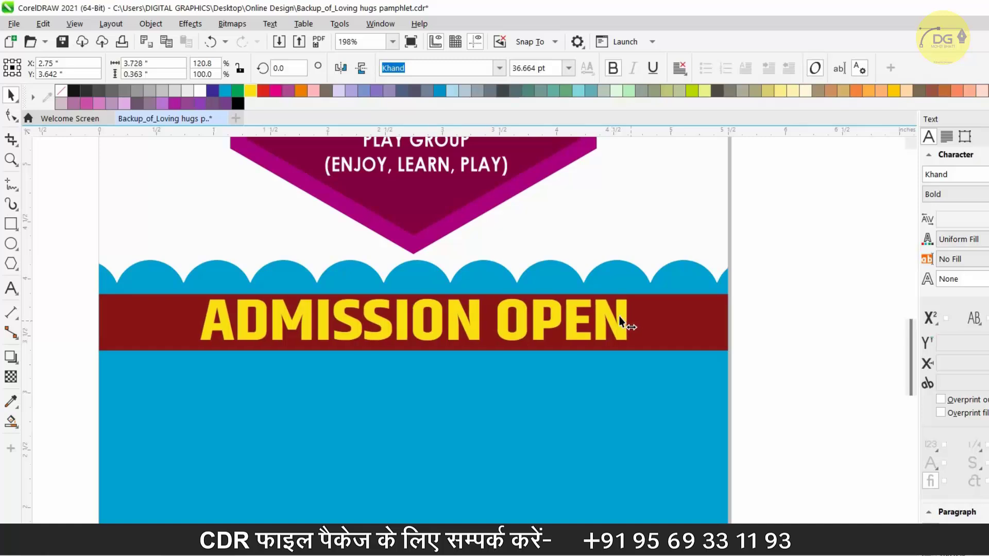
left_click_drag(614, 323, 631, 322)
left_click(729, 322)
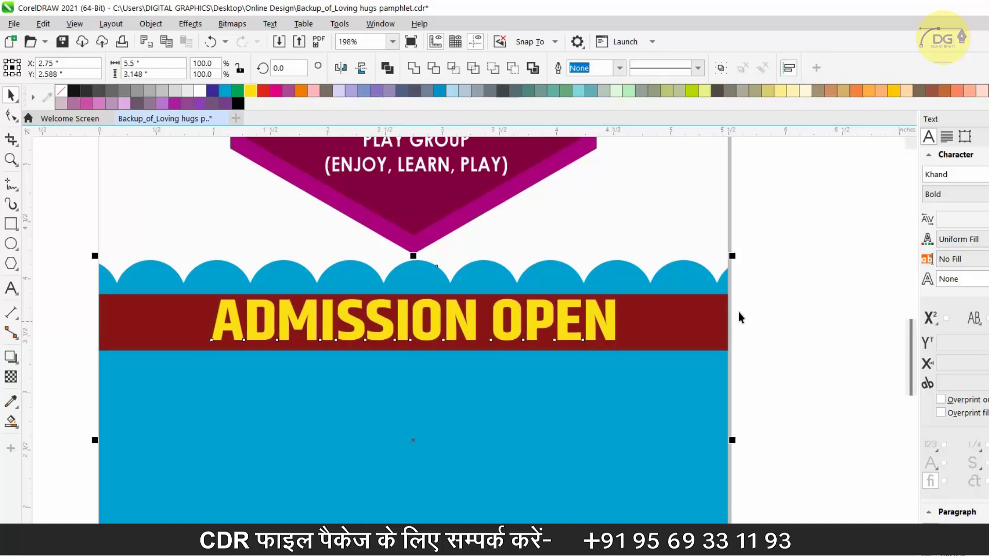
left_click(548, 309)
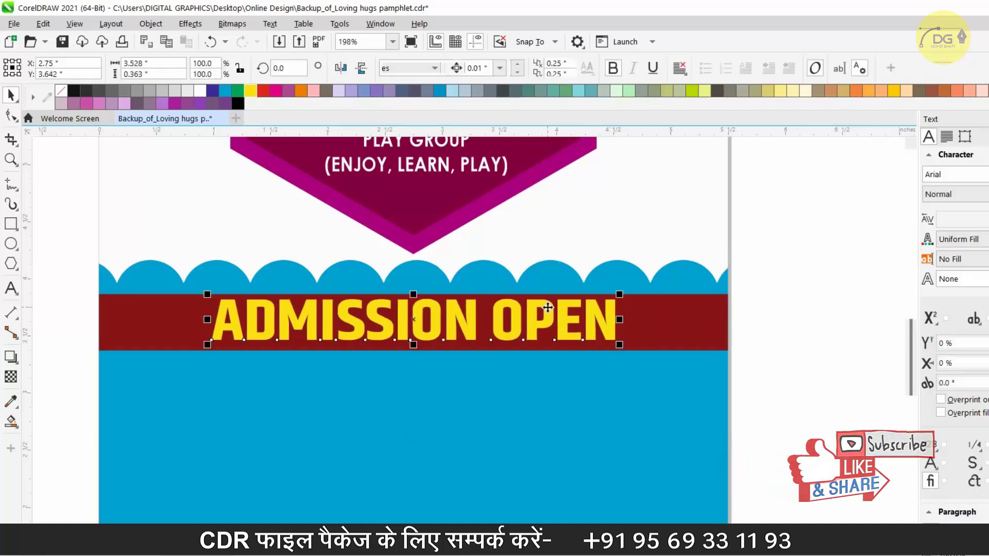
key("F3")
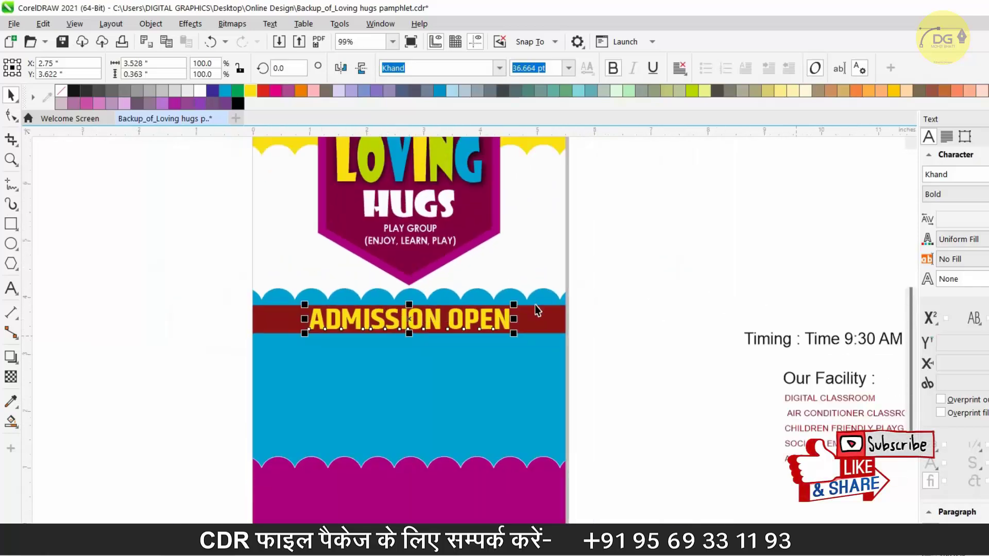
key("F3")
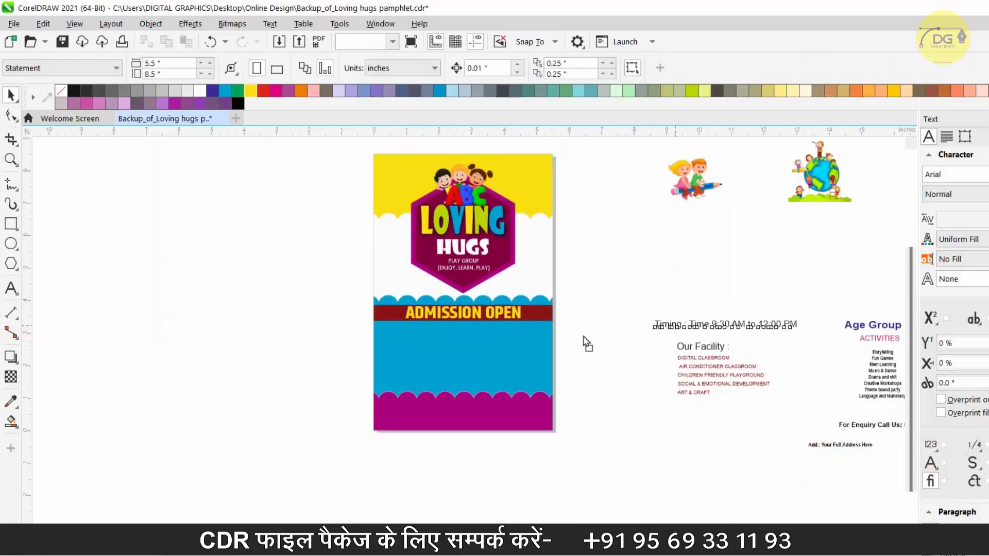
- Move the Timing text onto the blue band below ADMISSION OPEN
left_click(579, 339)
left_click_drag(578, 335, 539, 335)
scroll(536, 337, "up", 2)
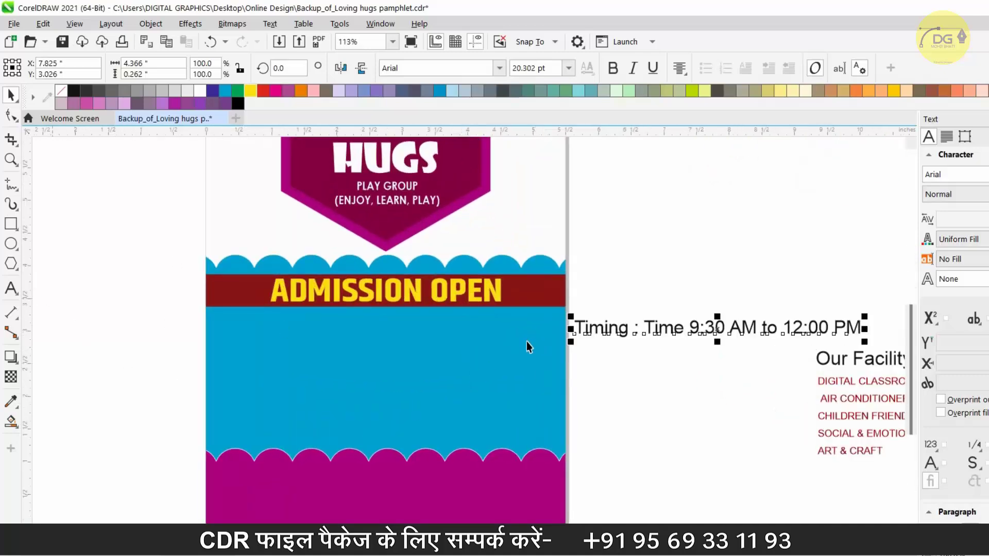
double_click(653, 327)
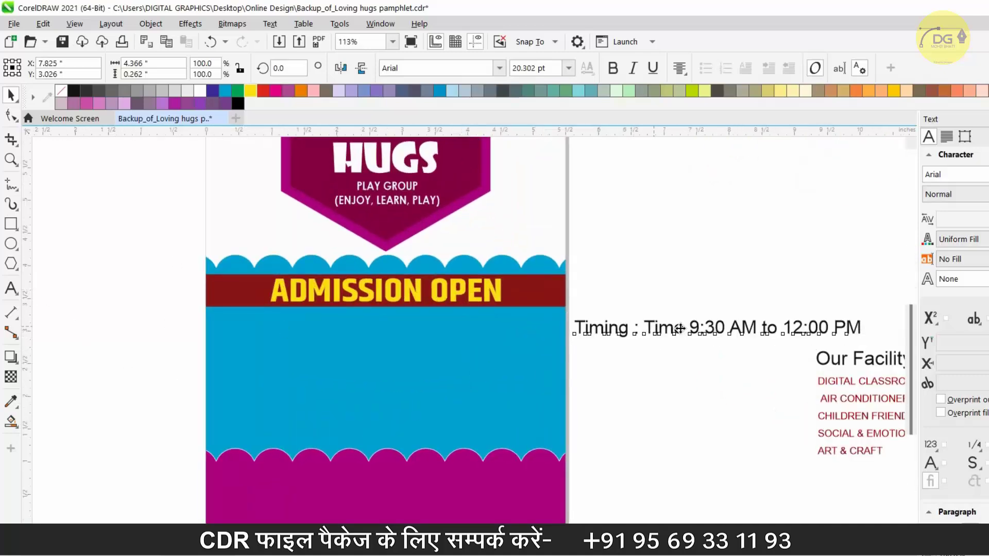
left_click_drag(347, 337, 346, 314)
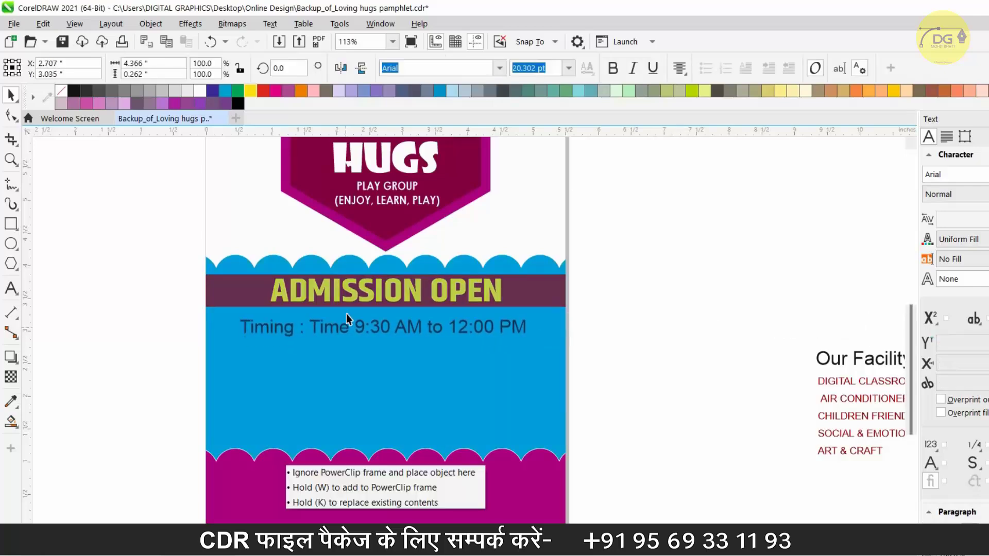
scroll(346, 315, "down", 2)
scroll(346, 316, "up", 1)
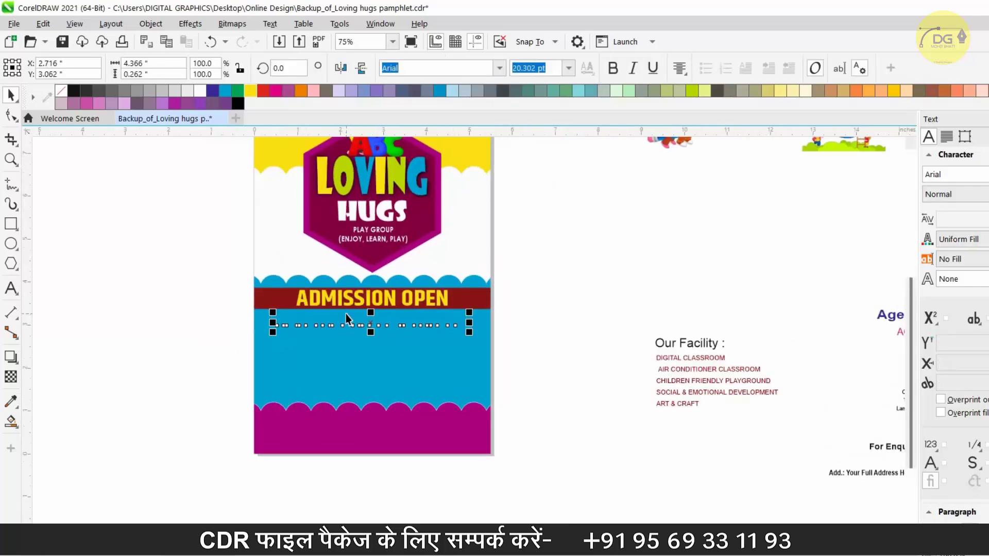
scroll(364, 345, "down", 2)
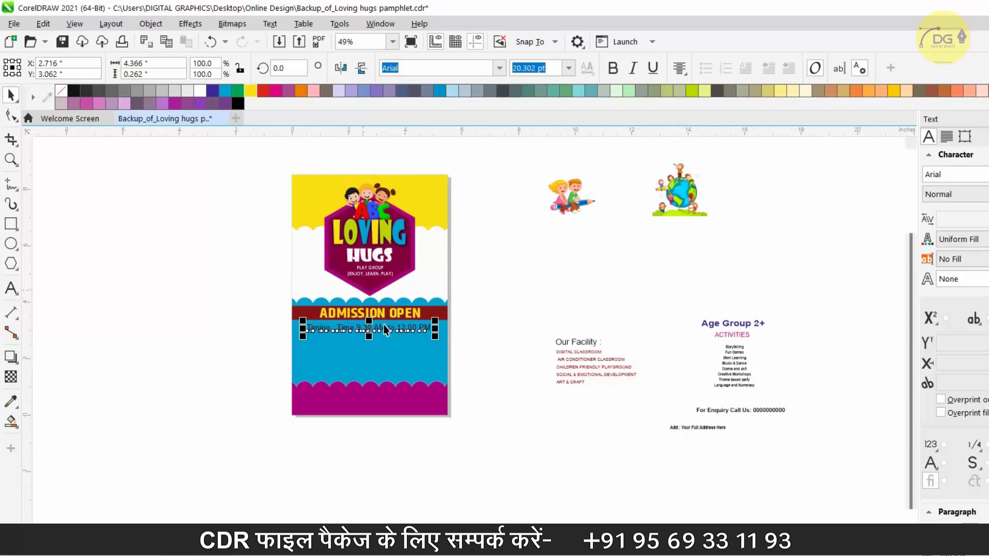
scroll(386, 330, "up", 2)
scroll(385, 329, "up", 2)
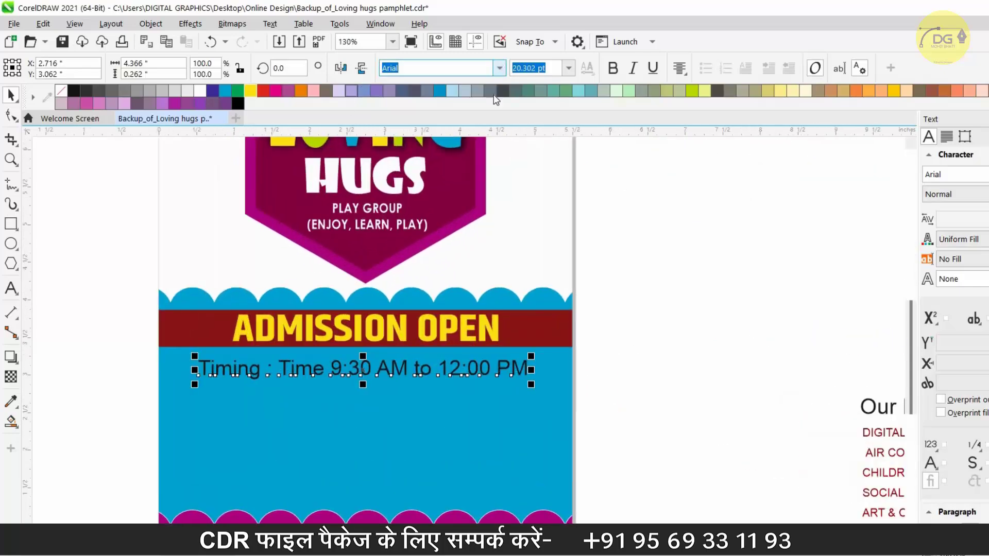
- Set the Timing line in bold white Century Gothic, scaled down to fit
left_click(499, 68)
left_click(533, 356)
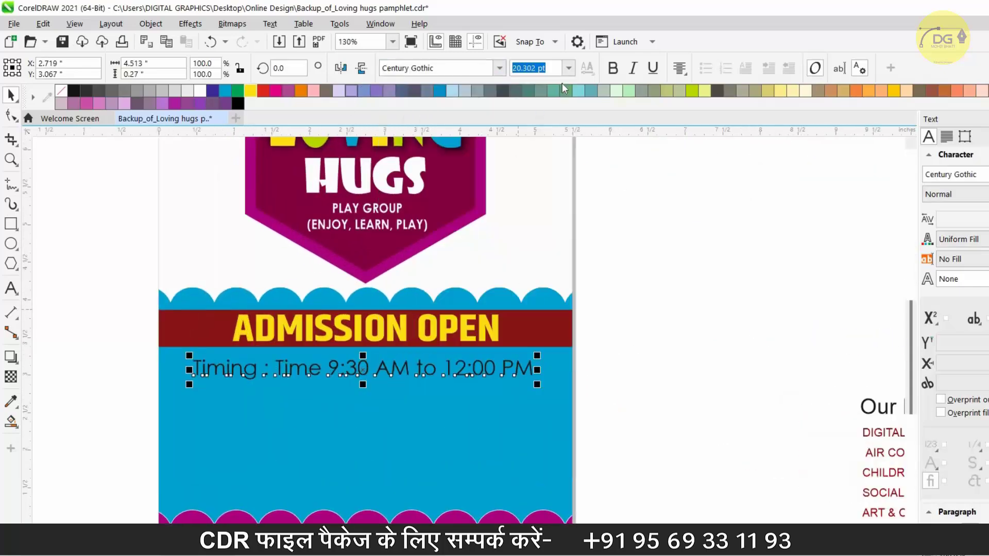
key("ctrl+b")
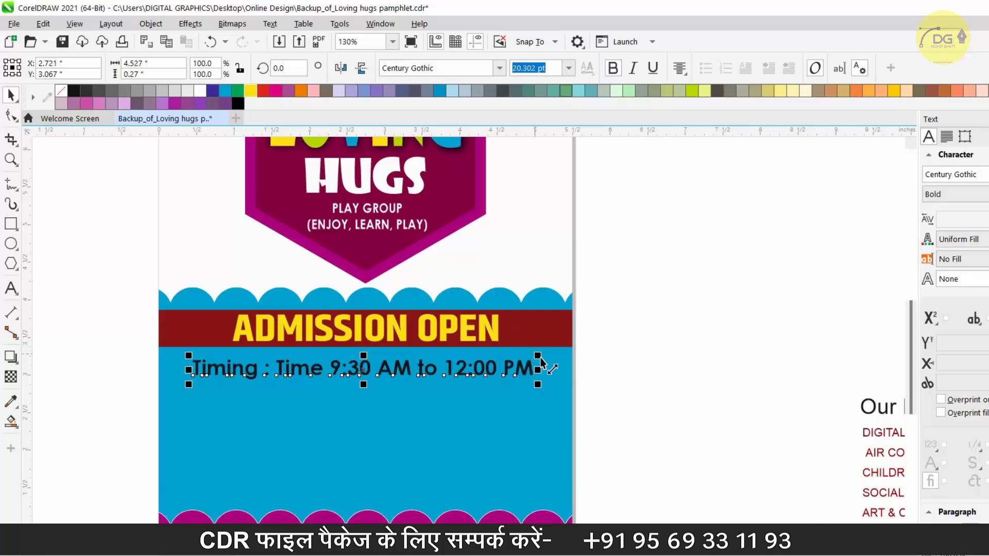
left_click_drag(537, 355, 526, 356)
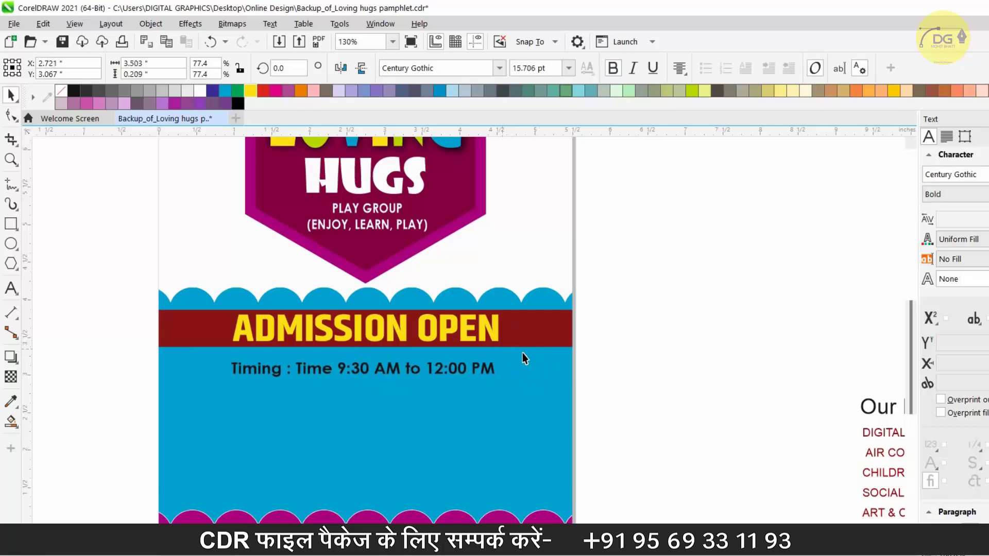
left_click(527, 356)
key("Escape")
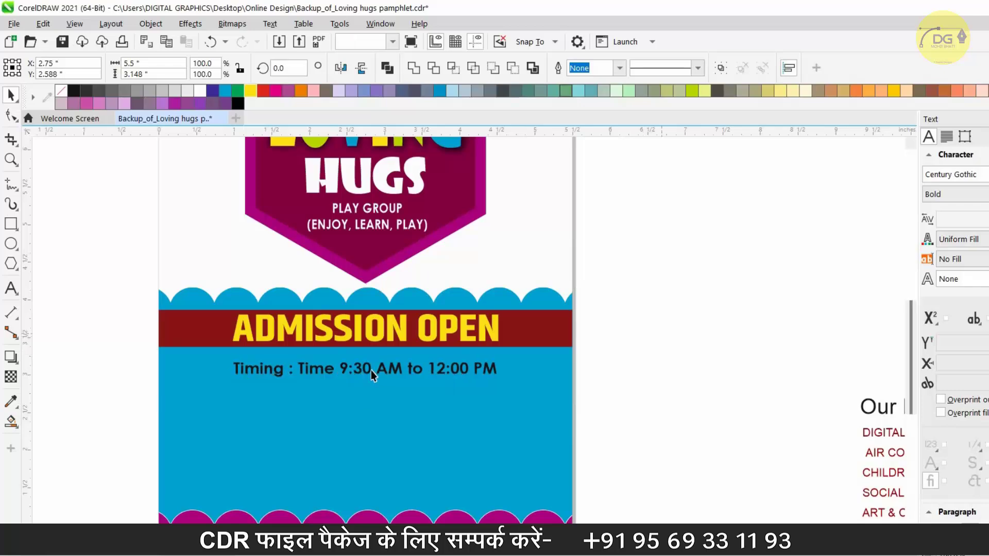
scroll(384, 349, "up", 2)
scroll(385, 350, "up", 2)
left_click_drag(383, 328, 203, 94)
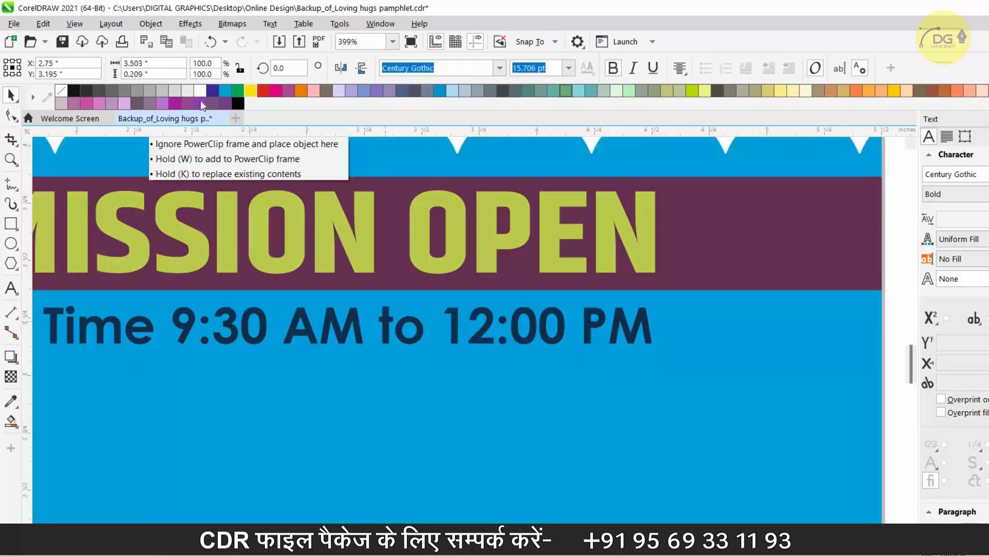
left_click(202, 95)
scroll(585, 317, "down", 3)
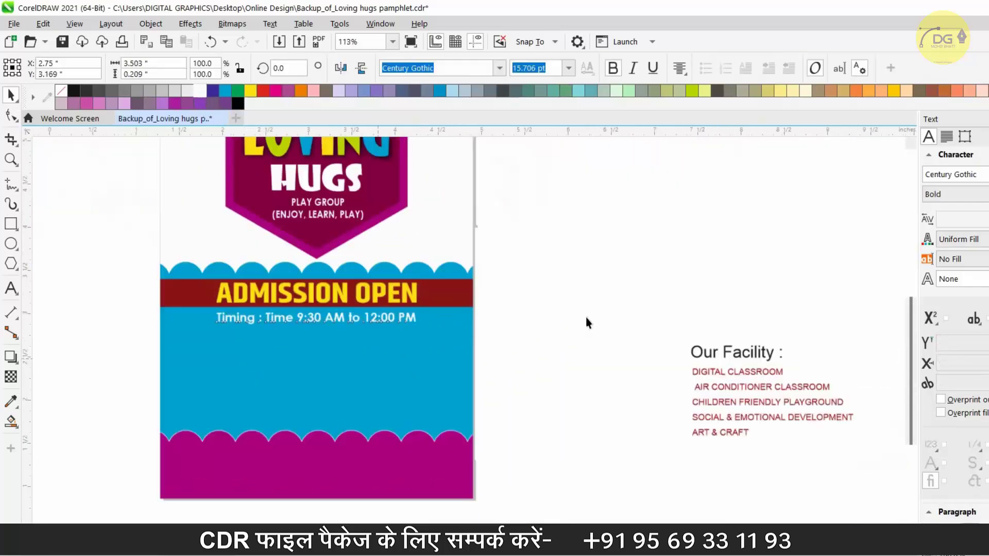
left_click(585, 317)
- Move the Our Facility block beside the pamphlet and its title onto the blue area
scroll(650, 317, "down", 1)
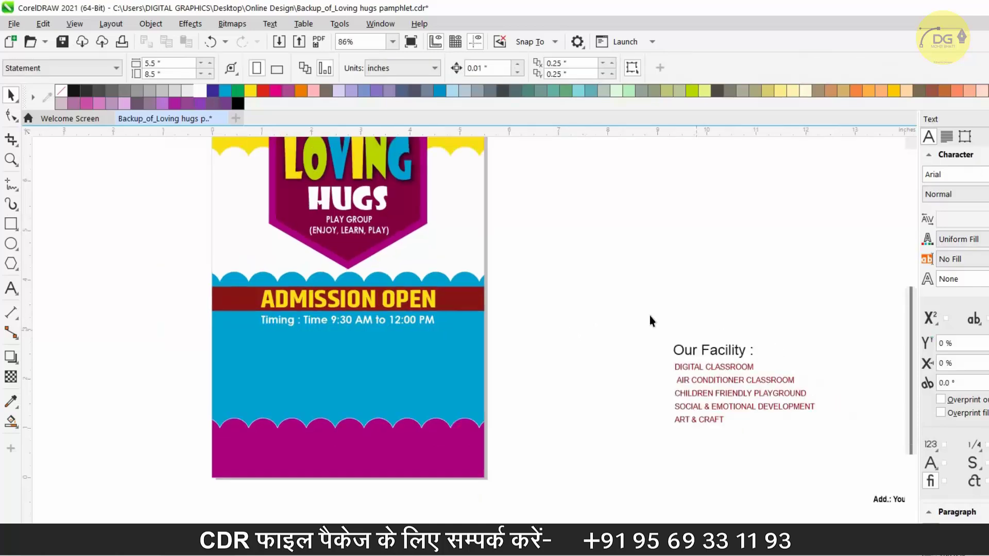
scroll(651, 356, "up", 2)
scroll(651, 356, "down", 2)
scroll(444, 275, "down", 3)
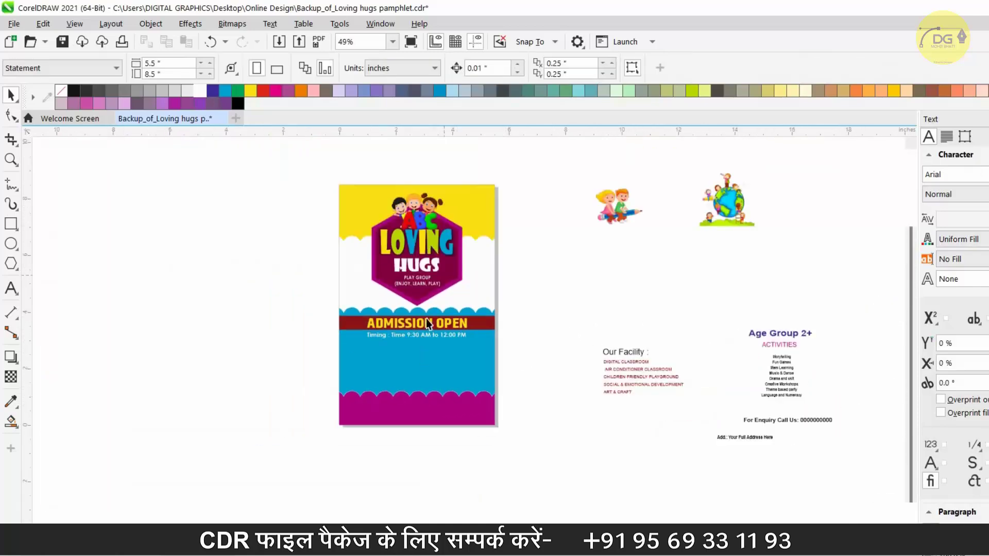
scroll(516, 405, "up", 2)
scroll(613, 382, "up", 1)
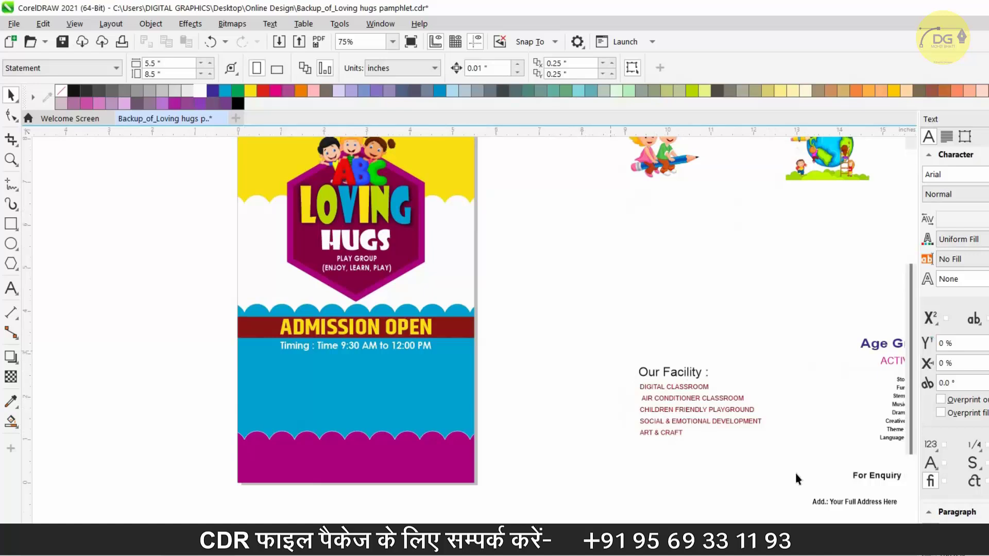
left_click_drag(607, 343, 789, 441)
scroll(693, 395, "down", 1)
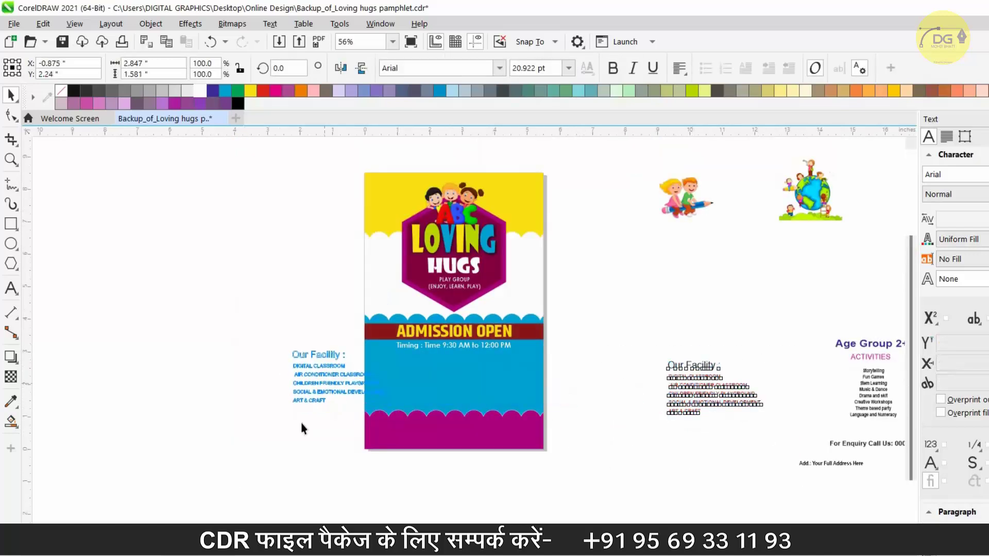
left_click_drag(322, 399, 328, 391)
scroll(327, 391, "up", 3)
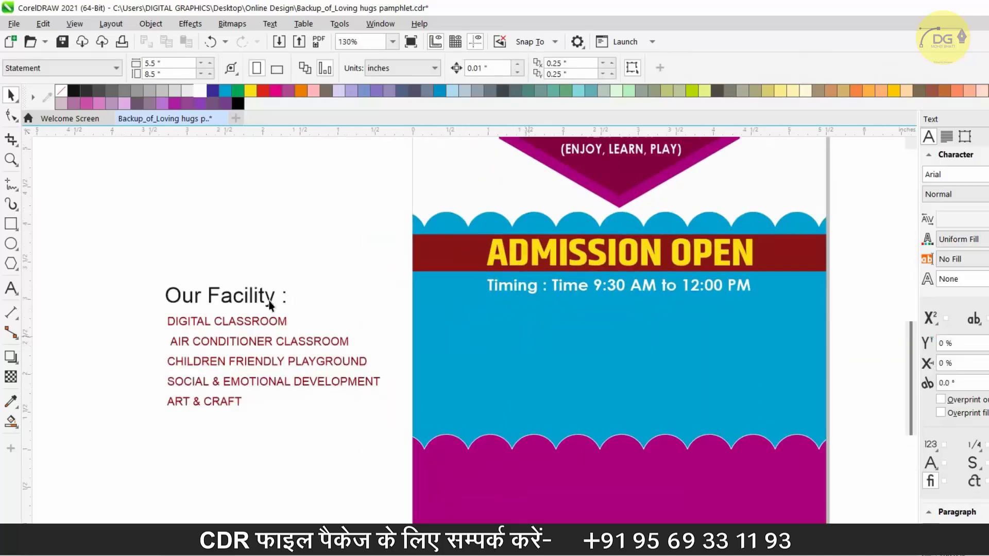
left_click_drag(487, 310, 530, 321)
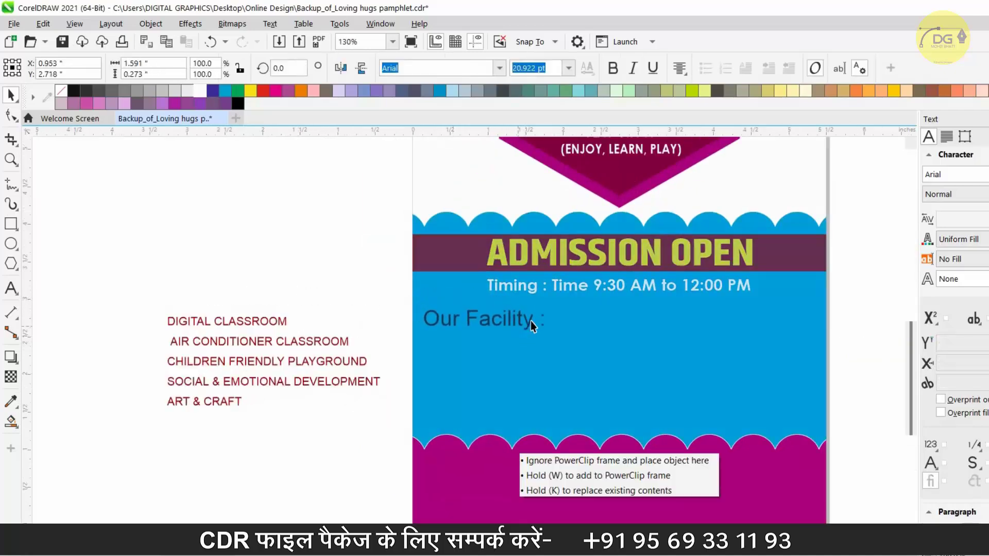
scroll(529, 321, "up", 3)
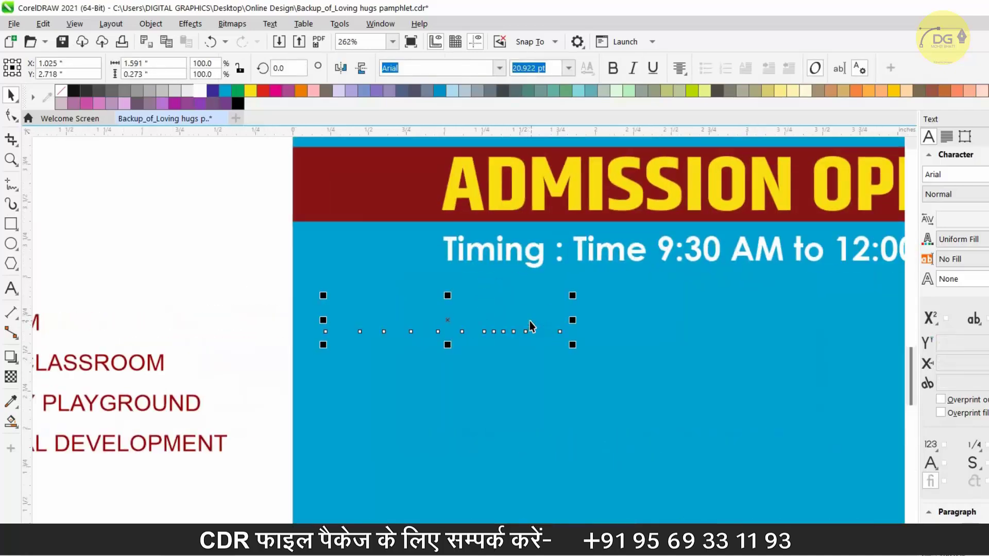
- Set the Our Facility heading in bold Times New Roman
left_click(499, 67)
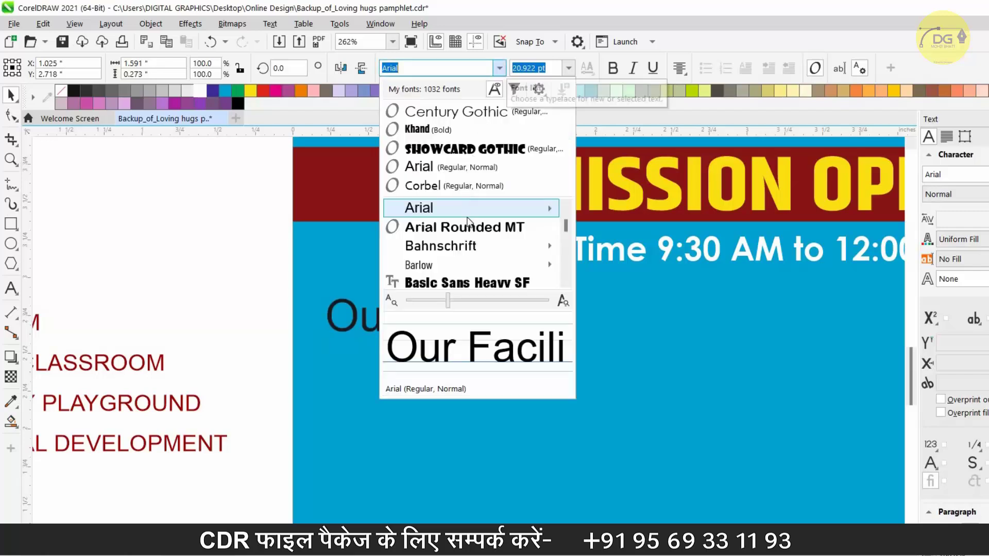
scroll(469, 244, "down", 2)
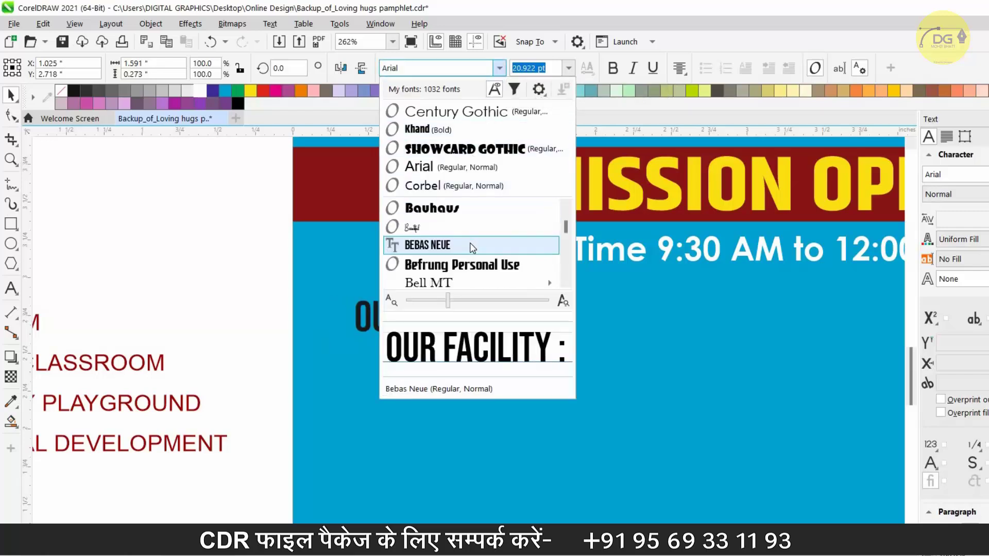
scroll(469, 242, "down", 3)
scroll(470, 243, "up", 4)
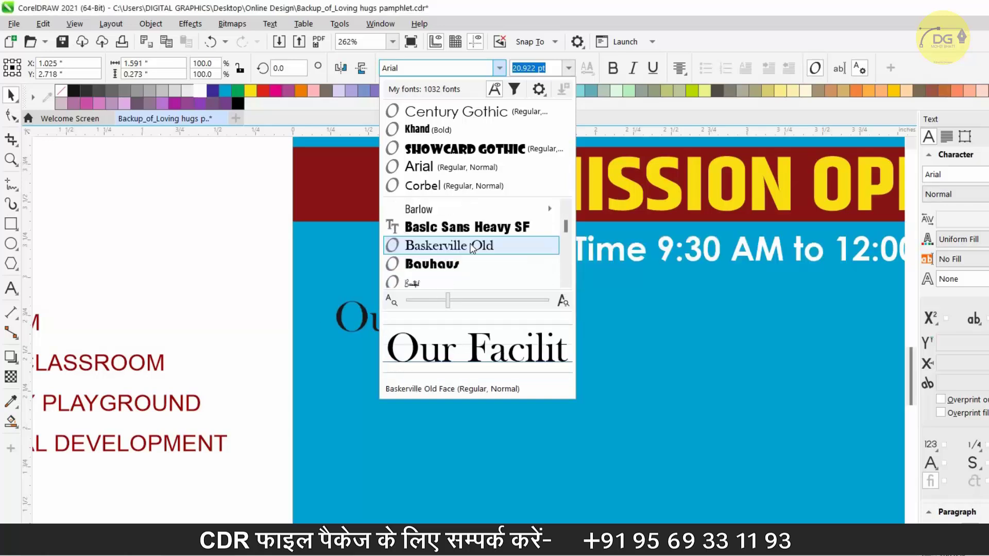
scroll(470, 243, "down", 20)
scroll(470, 243, "down", 1)
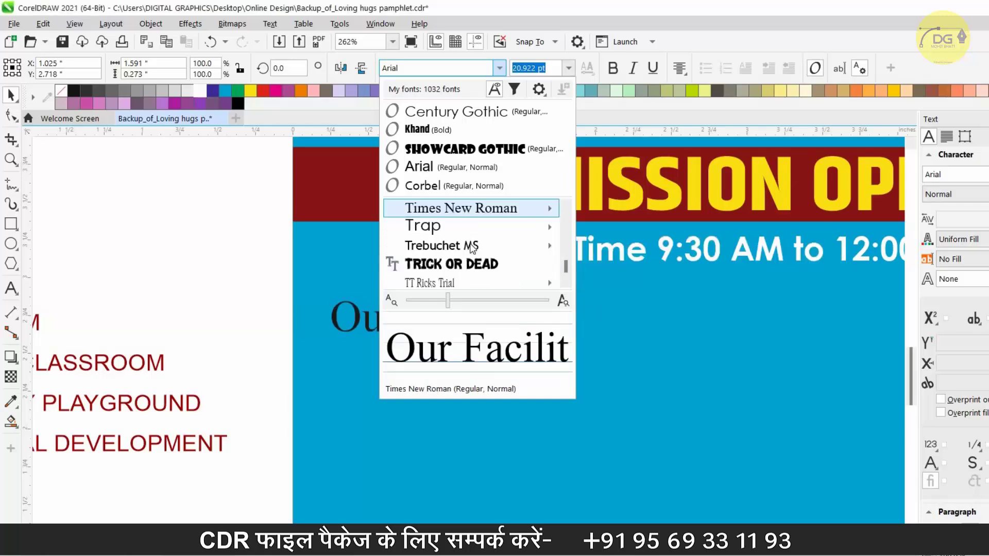
key("Return")
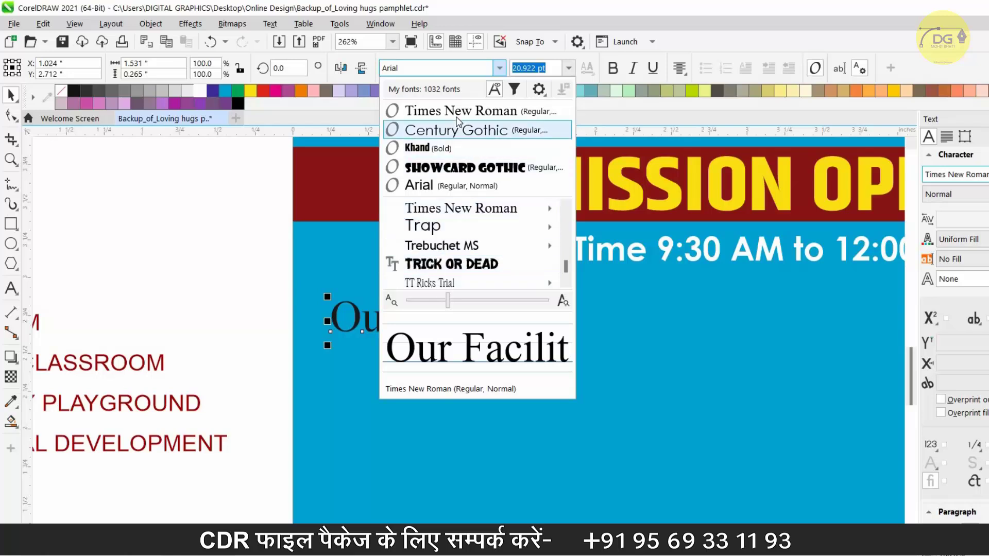
left_click(455, 110)
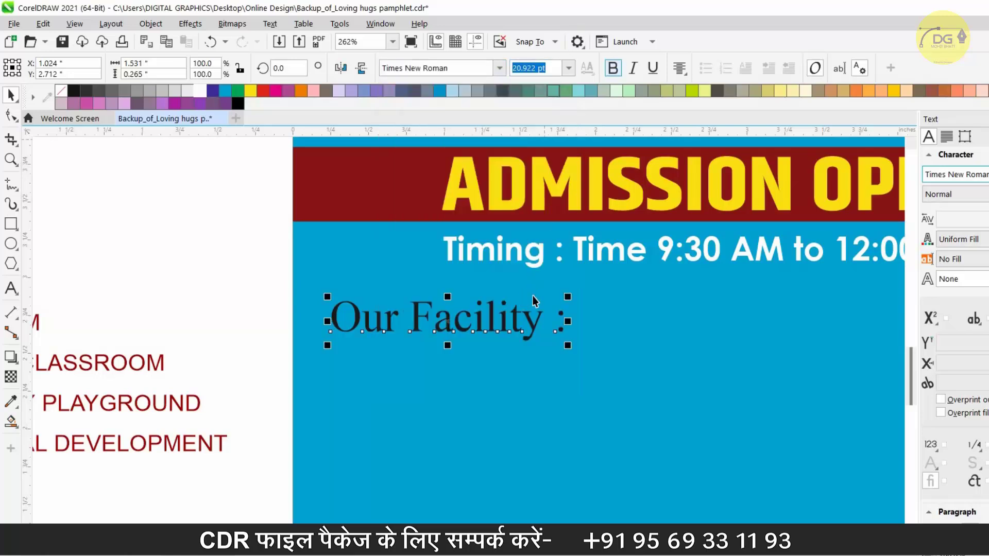
left_click(615, 71)
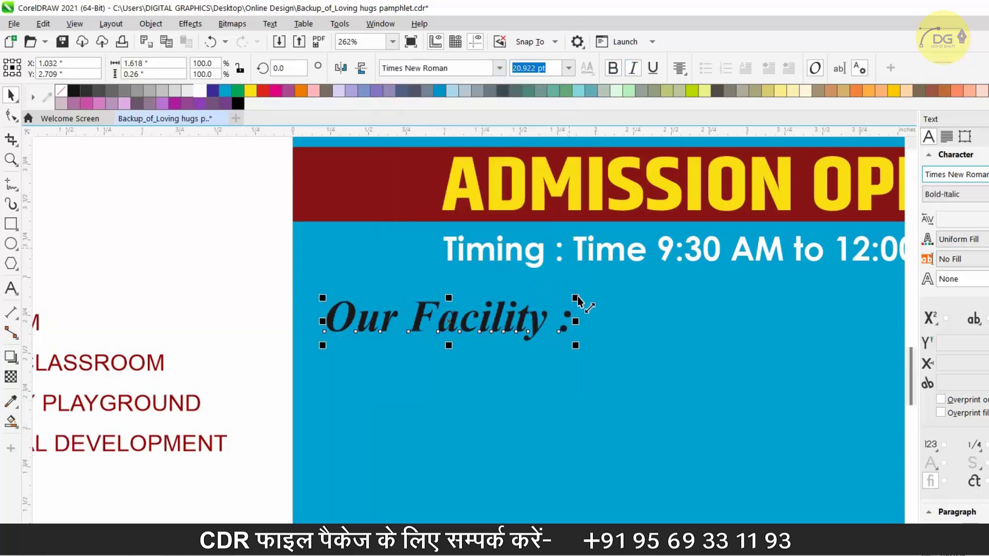
- Make the heading italic and slightly smaller, nudged just below the Timing line
mouse_move(576, 297)
left_mouse_down()
mouse_move(570, 291)
mouse_move(548, 309)
left_mouse_up()
scroll(340, 270, "down", 5)
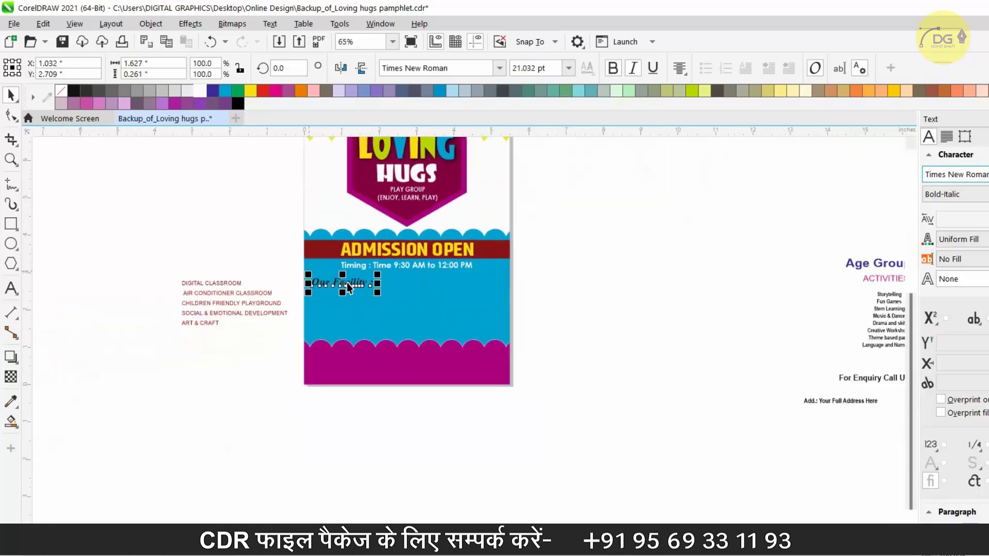
scroll(355, 293, "up", 3)
scroll(363, 307, "up", 2)
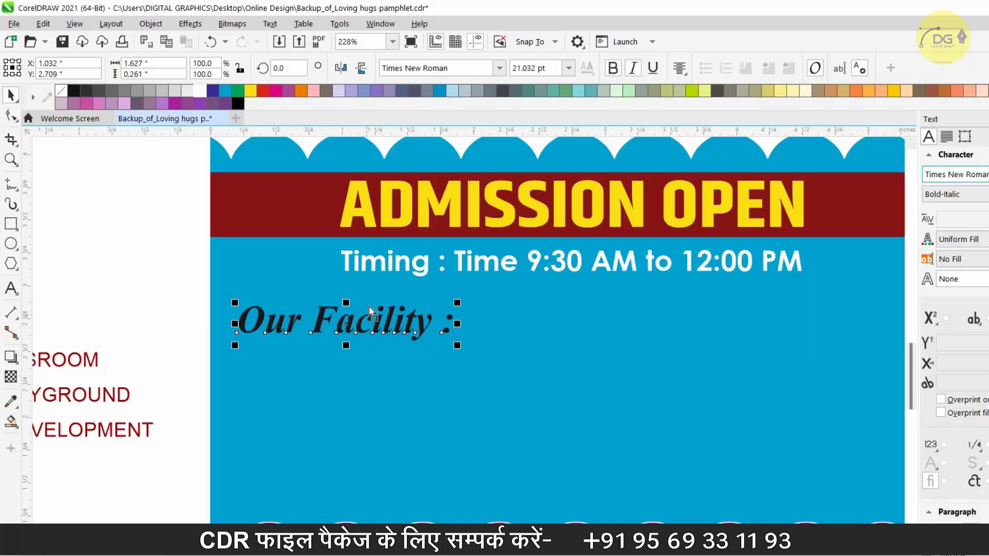
left_click_drag(368, 306, 371, 296)
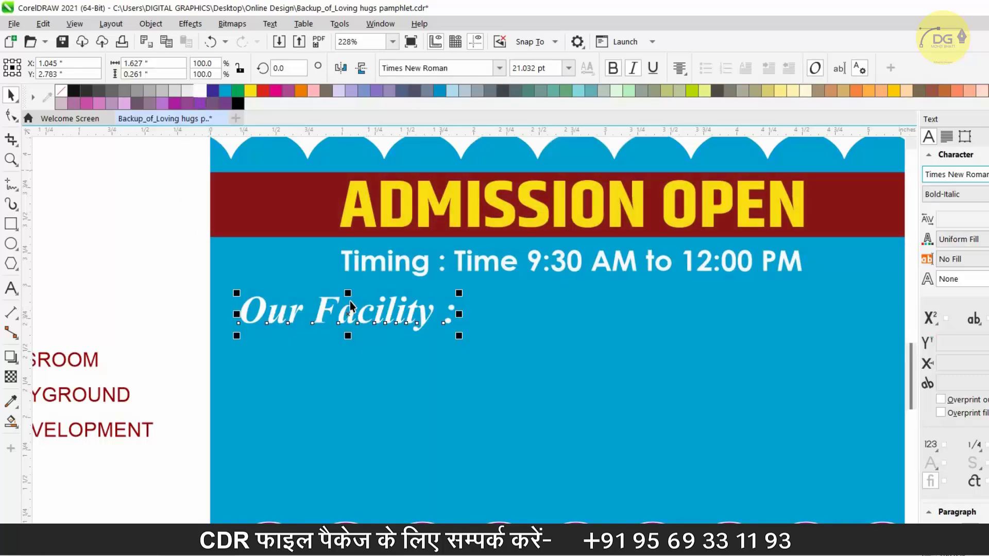
key("Escape")
scroll(188, 333, "down", 2)
- Move the facility list onto the page beneath the Our Facility heading
left_click_drag(180, 329, 485, 344)
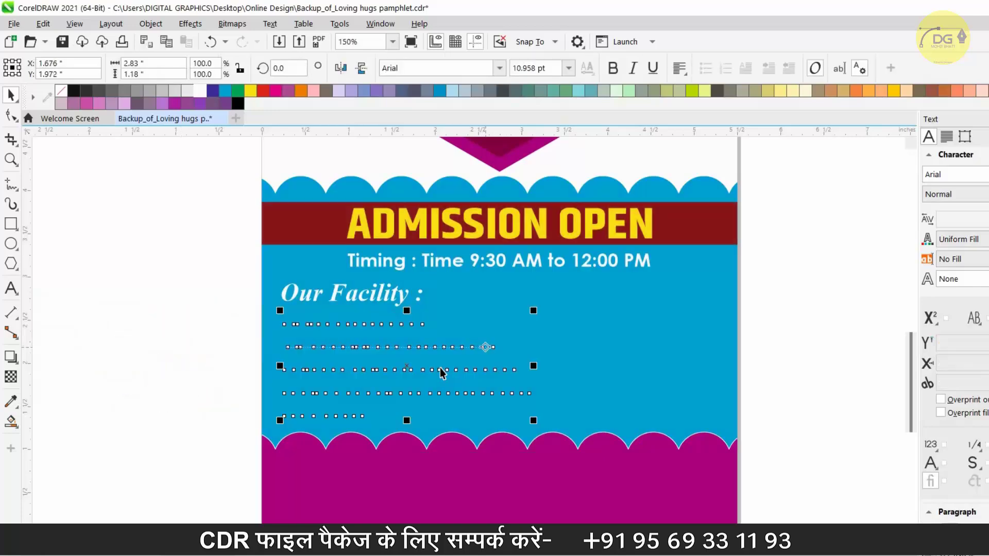
scroll(440, 367, "up", 2)
left_click_drag(390, 305, 390, 309)
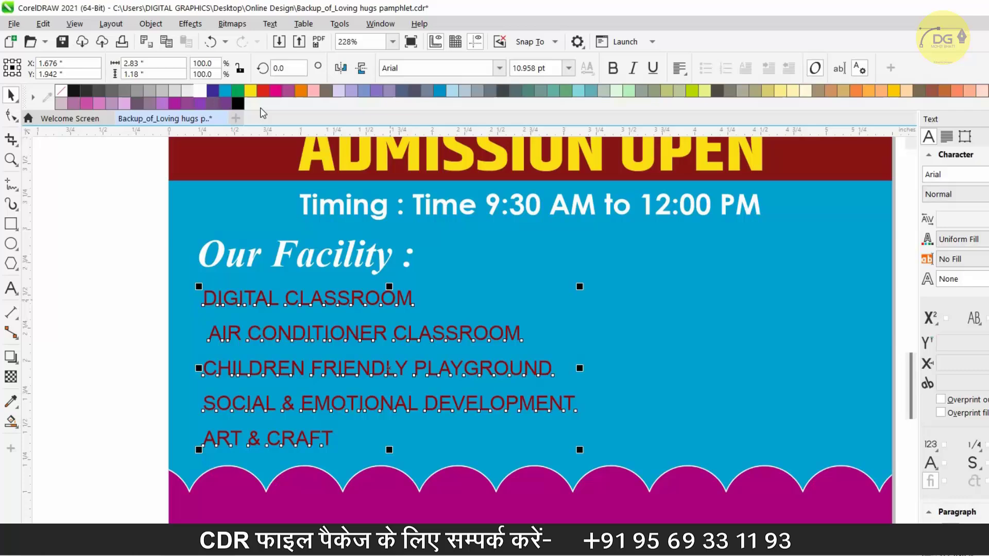
- Set the facility list text in Bahnschrift Bold
left_click(498, 68)
mouse_move(471, 246)
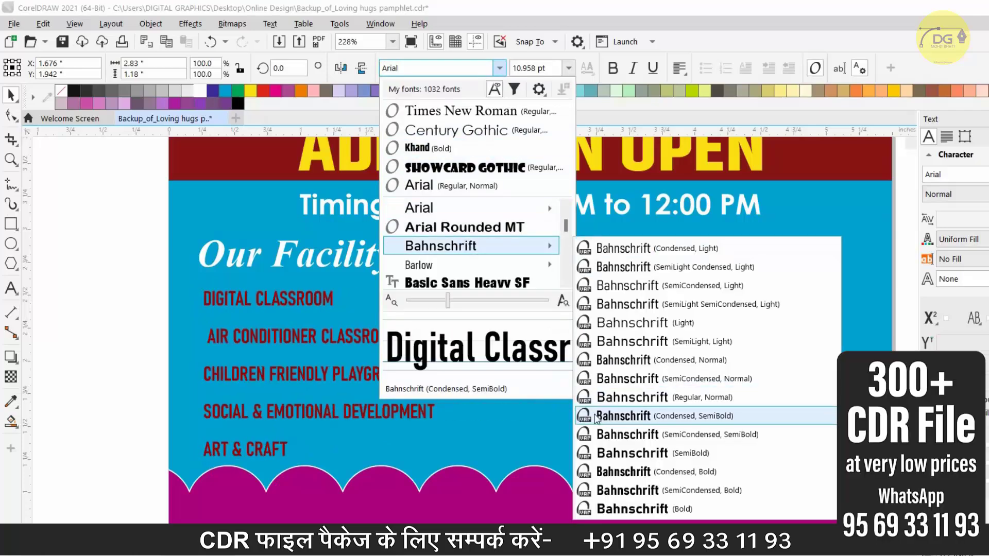
left_click(617, 490)
scroll(282, 302, "up", 3)
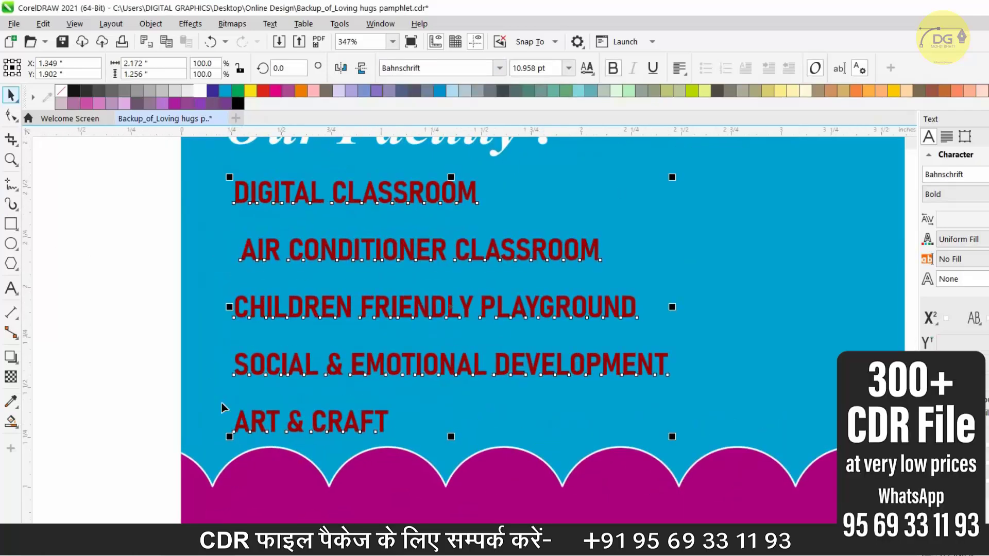
left_click(12, 96)
scroll(266, 372, "down", 2)
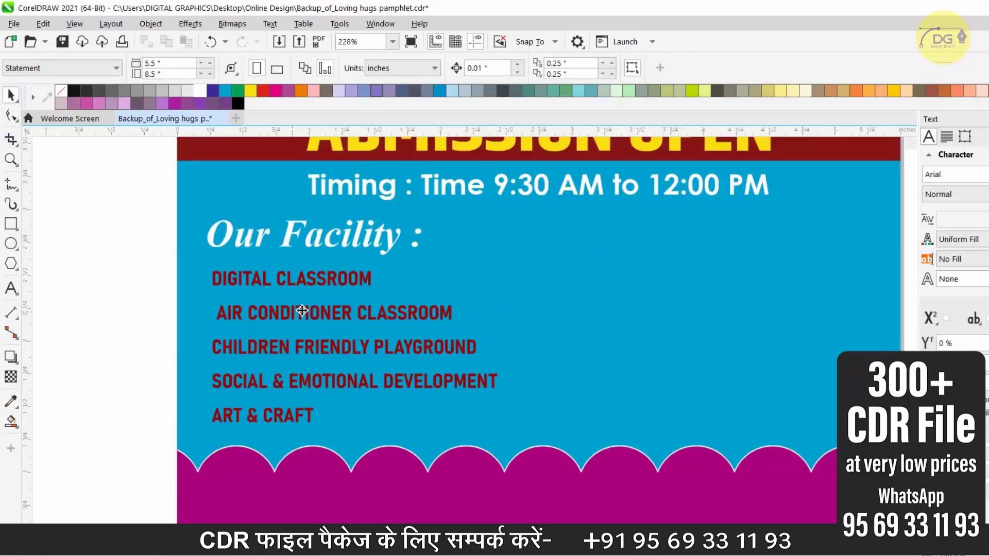
scroll(267, 372, "up", 2)
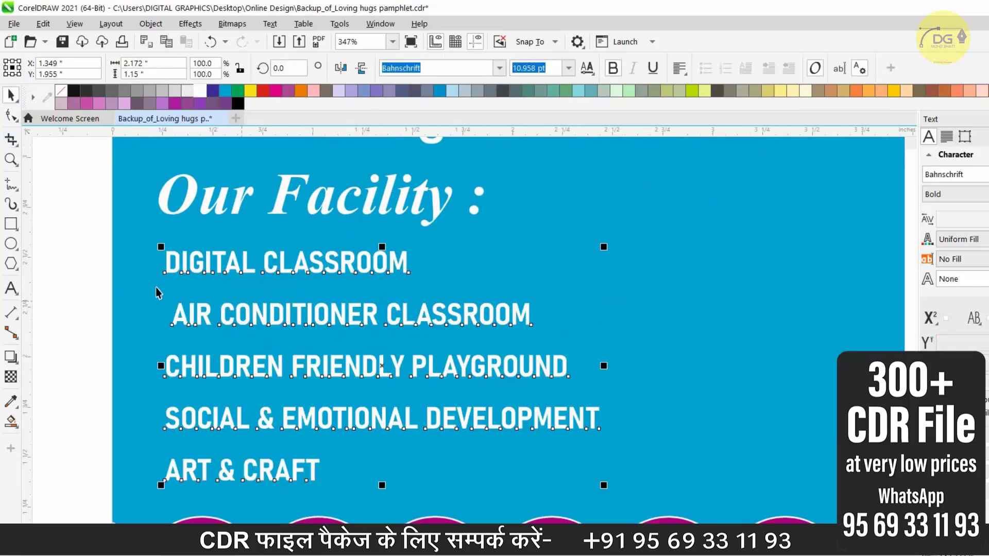
scroll(240, 289, "down", 2)
scroll(240, 289, "up", 2)
key("Escape")
left_click(12, 224)
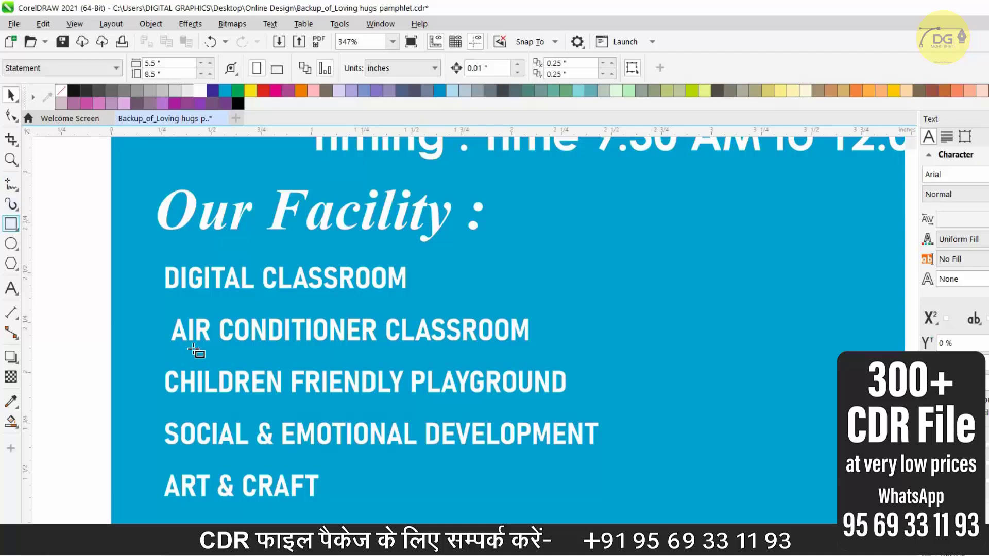
- Draw a thin bar beneath DIGITAL CLASSROOM and nudge it into place
left_click_drag(167, 295, 540, 301)
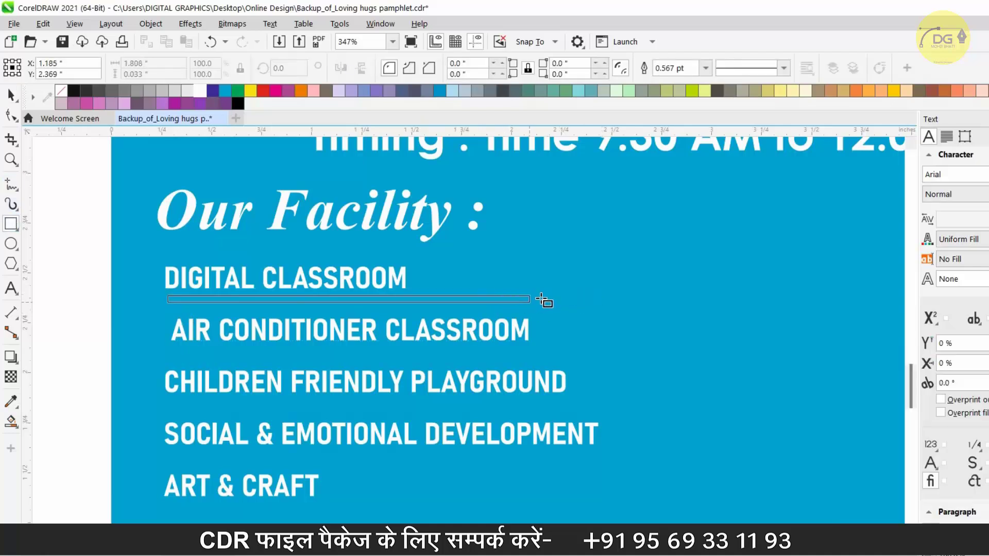
left_click_drag(540, 300, 544, 299)
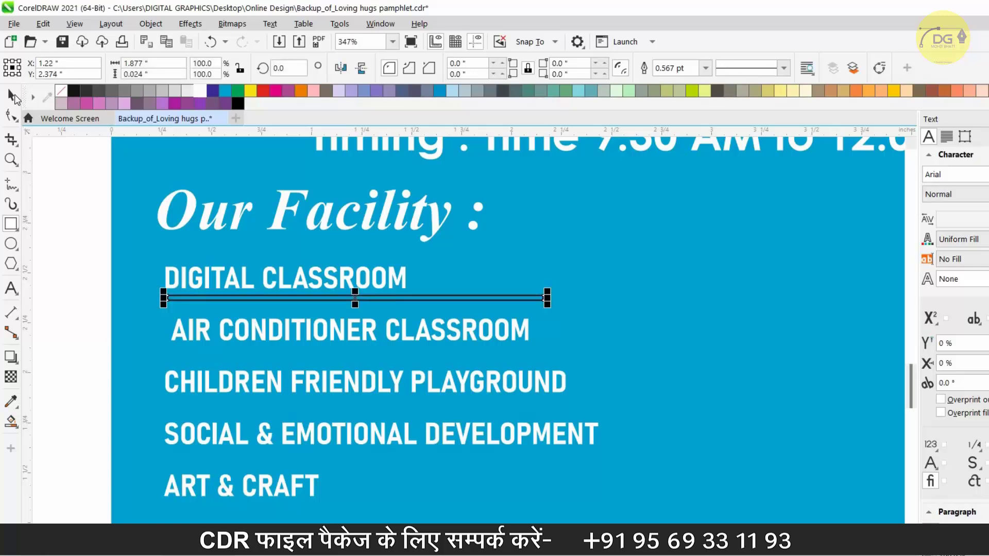
left_click(13, 96)
key("Down")
key("Down")
key("Down")
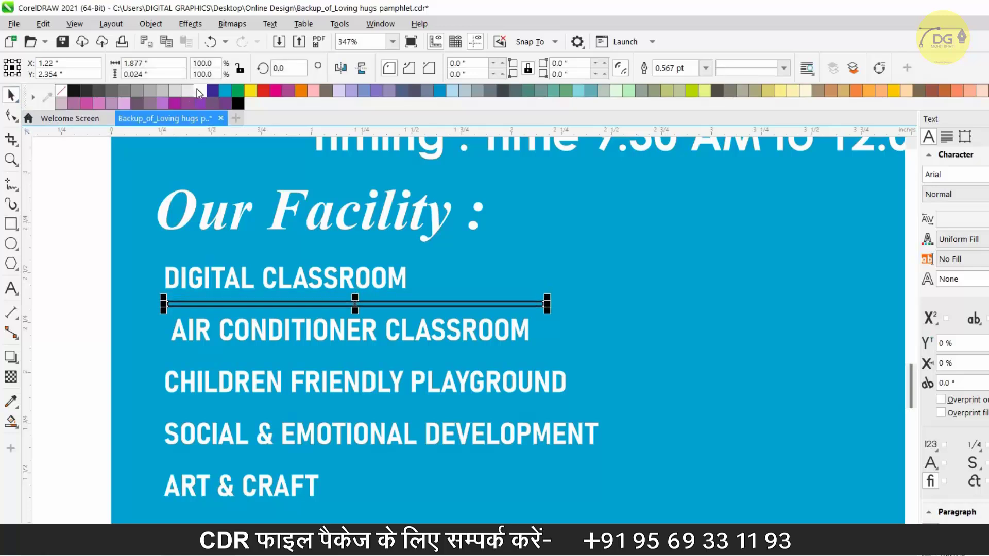
scroll(344, 187, "down", 1)
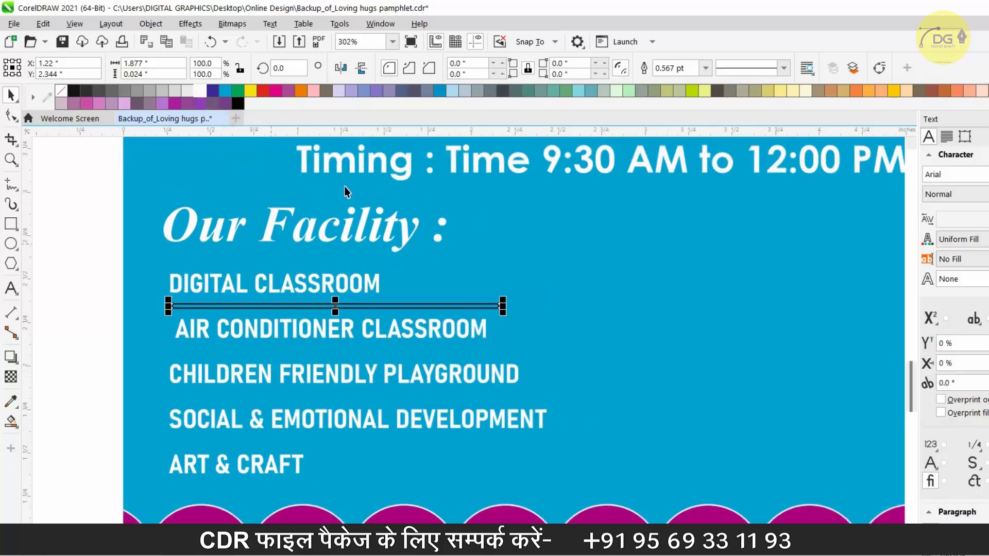
scroll(344, 186, "down", 2)
scroll(329, 170, "up", 2)
- Fill the thin bar orange and remove its outline
left_click(305, 90)
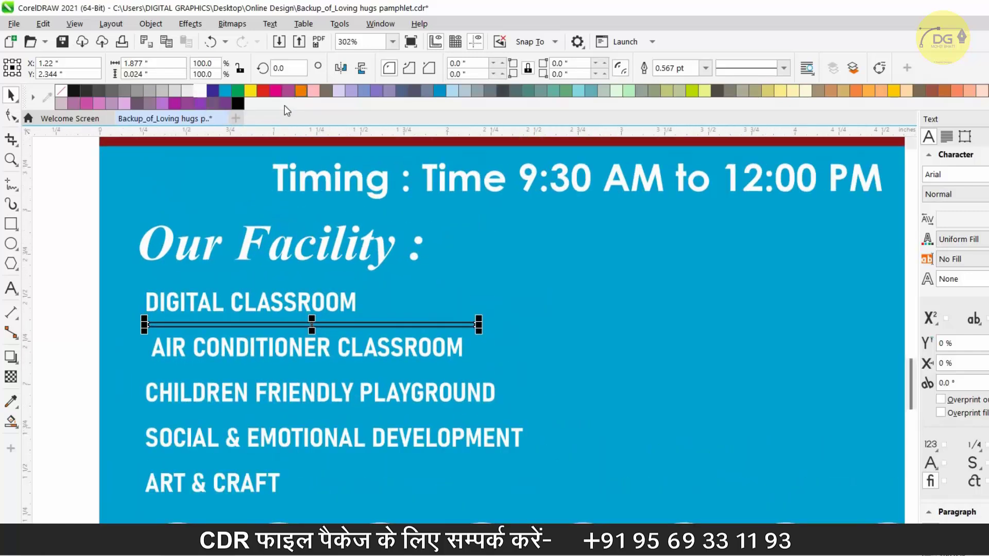
right_click(79, 102)
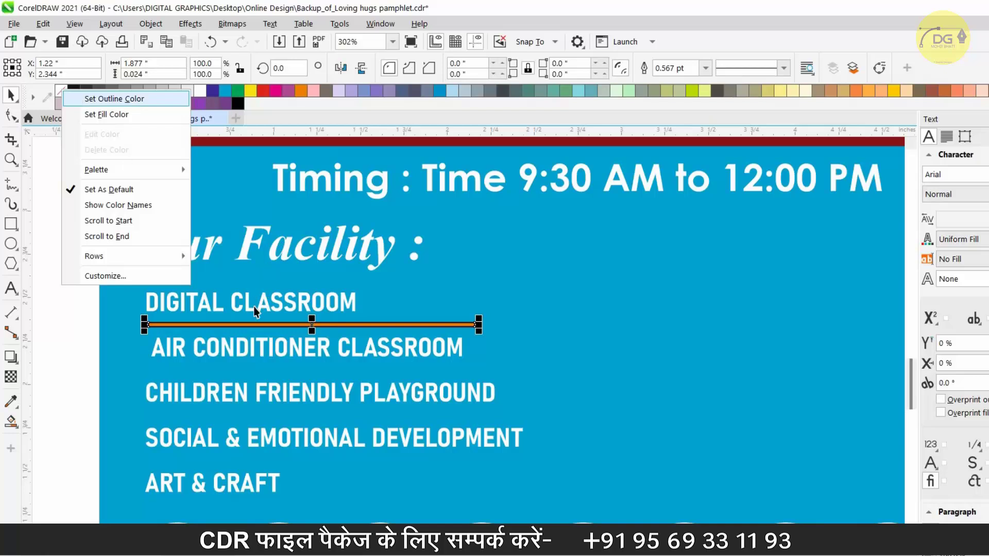
key("Return")
scroll(255, 309, "up", 1)
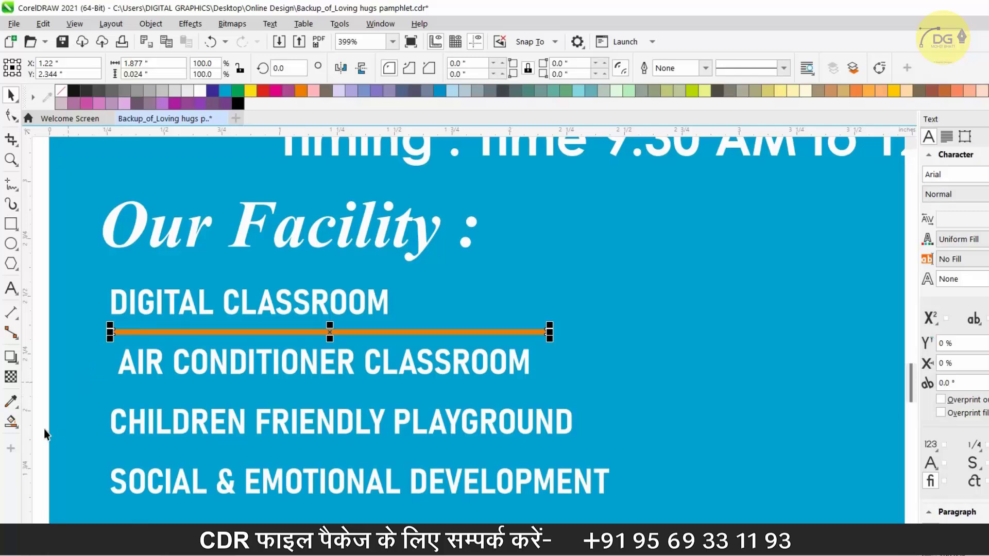
- Apply a linear transparency so the orange line fades out to the right
left_click(10, 381)
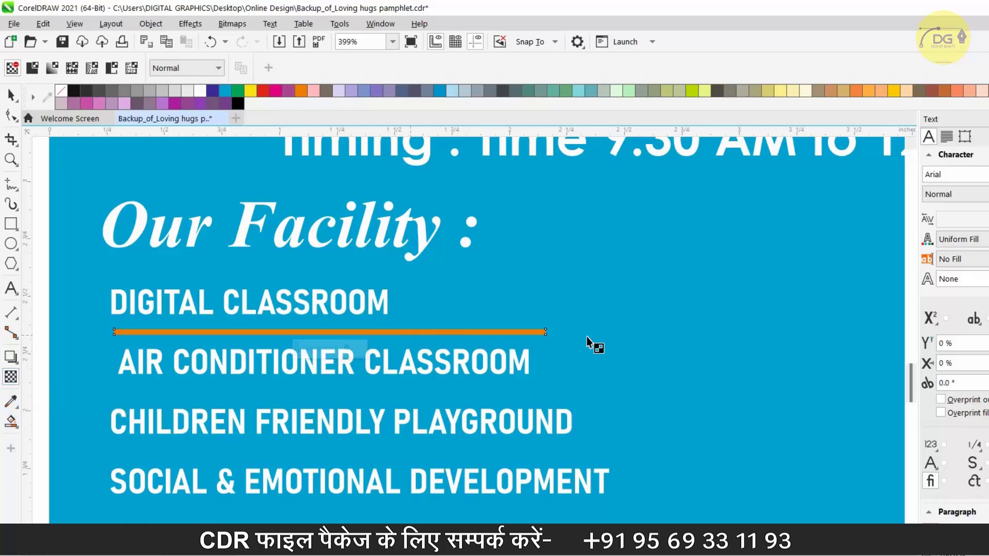
mouse_move(407, 334)
left_mouse_down()
mouse_move(587, 334)
mouse_move(536, 334)
left_mouse_up()
left_click_drag(407, 335, 246, 334)
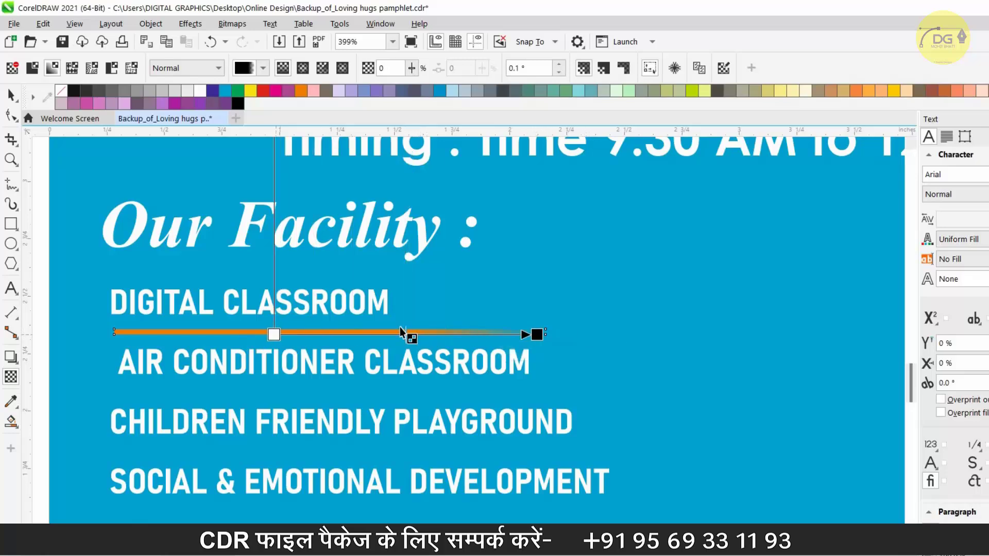
key("space")
scroll(346, 328, "down", 2)
scroll(346, 328, "up", 2)
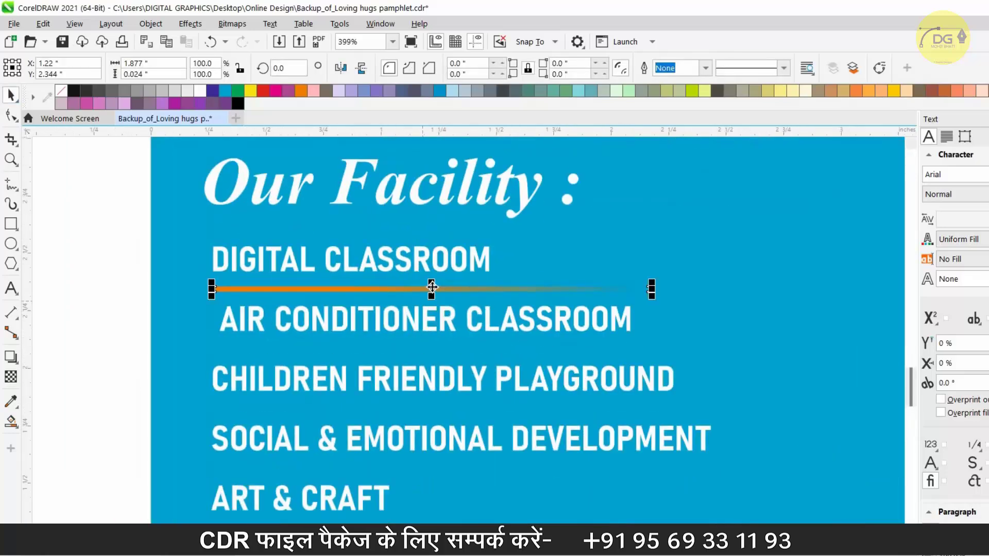
- Copy the faded line below AIR CONDITIONER CLASSROOM and SOCIAL & EMOTIONAL DEVELOPMENT
left_click_drag(604, 289, 604, 408)
scroll(446, 283, "down", 2)
scroll(453, 316, "up", 2)
left_click_drag(453, 317, 459, 375)
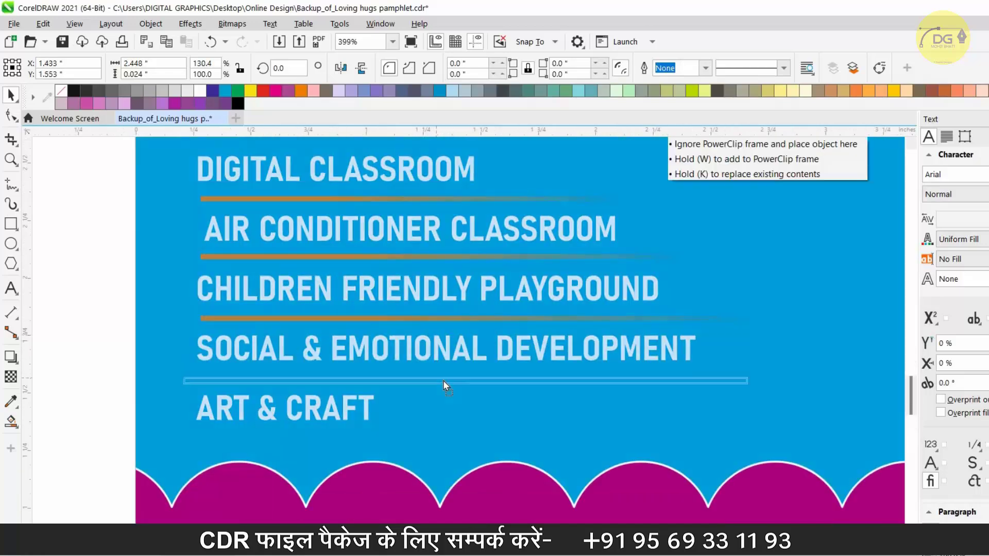
scroll(459, 375, "down", 3)
- Drag the 'For Enquiry Call Us' text from the pasteboard onto the magenta footer band
key("Escape")
scroll(430, 393, "down", 3)
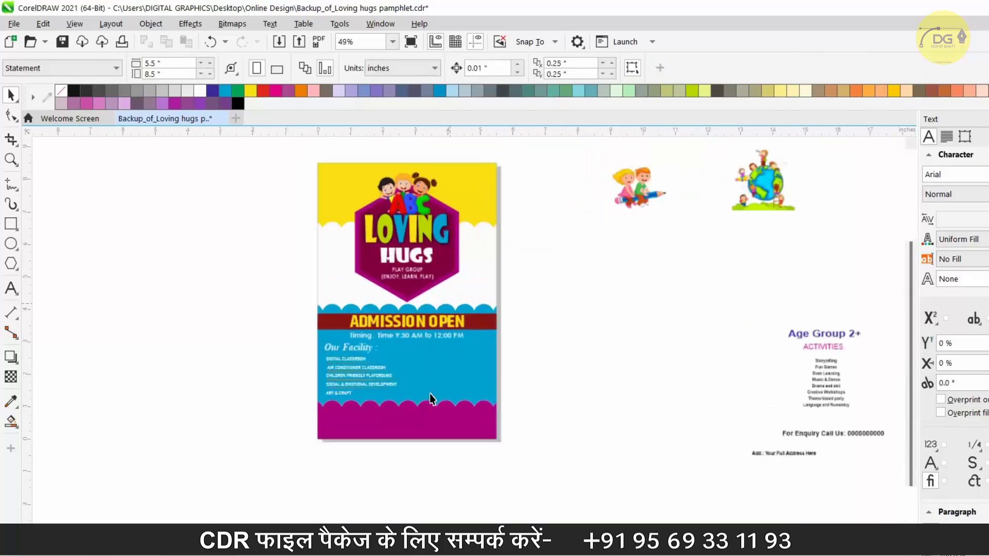
scroll(682, 462, "up", 1)
scroll(753, 450, "down", 1)
left_click_drag(756, 441, 277, 421)
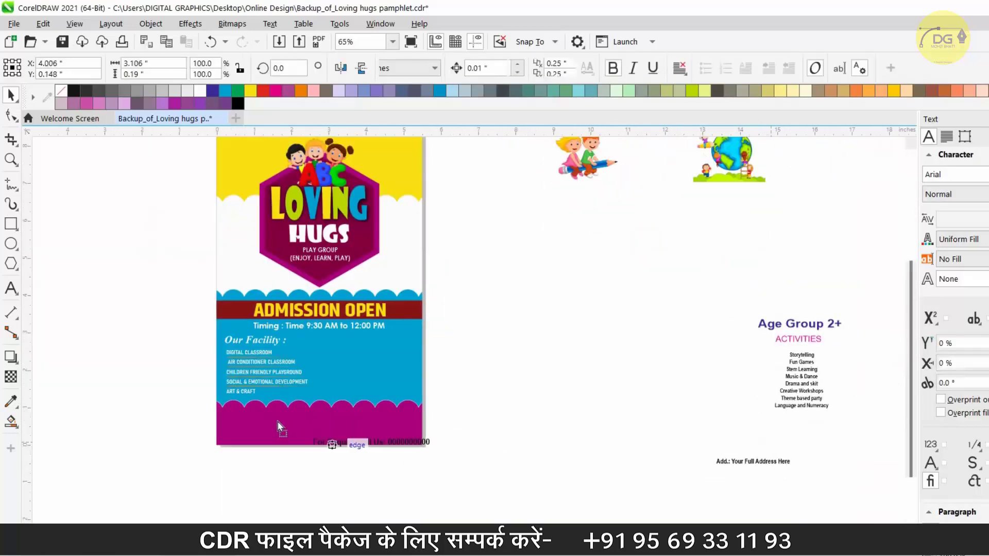
scroll(273, 424, "up", 3)
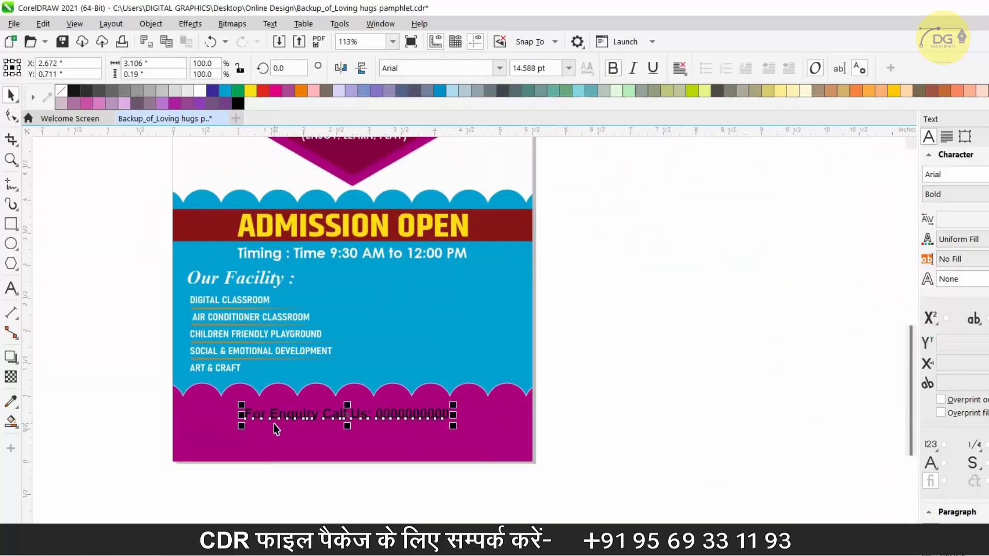
key("ctrl+z")
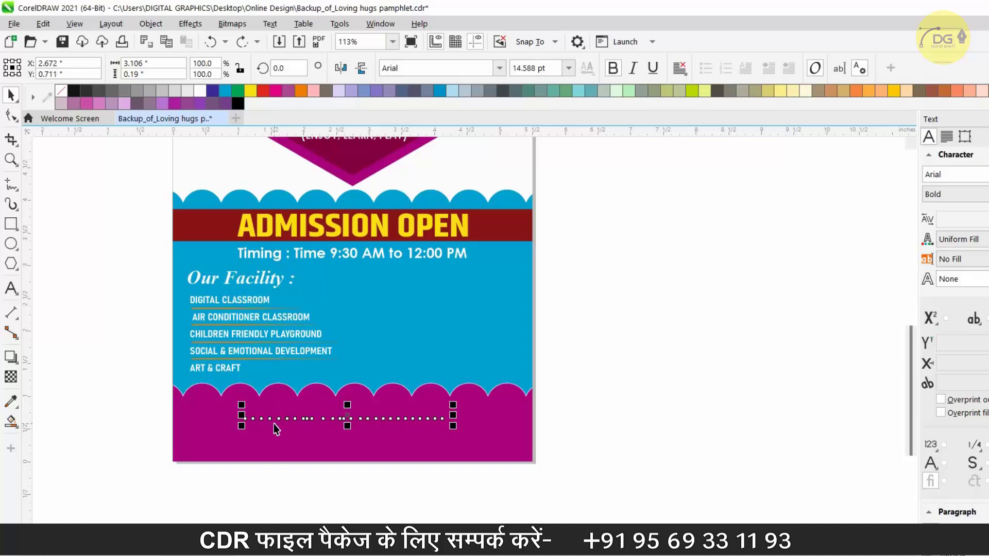
- Add the 'For Enquiry Call Us' line with the phone number, set in yellow Basic Sans Heavy SF
type("For Enquiry Call Us: 0000000000")
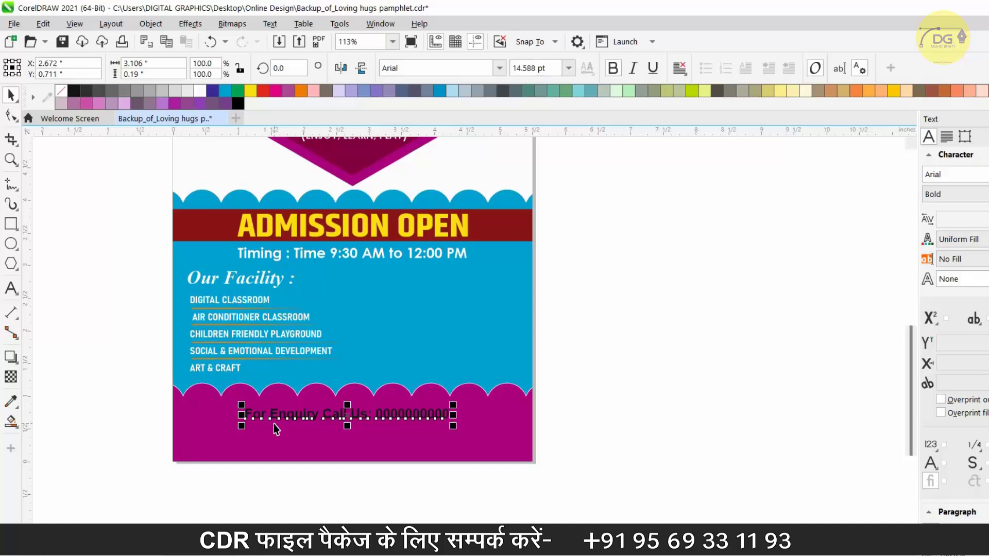
key("ctrl+z")
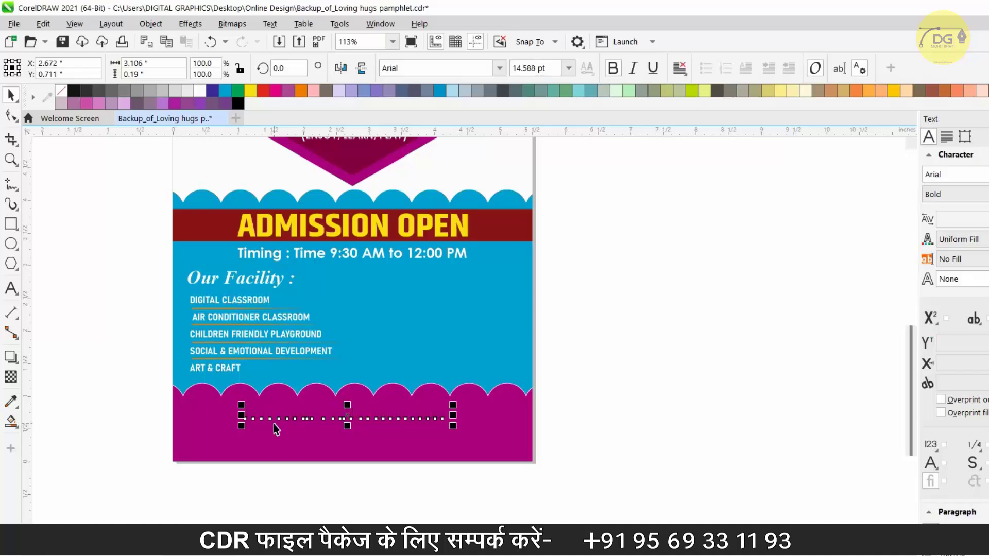
key("ctrl+shift+z")
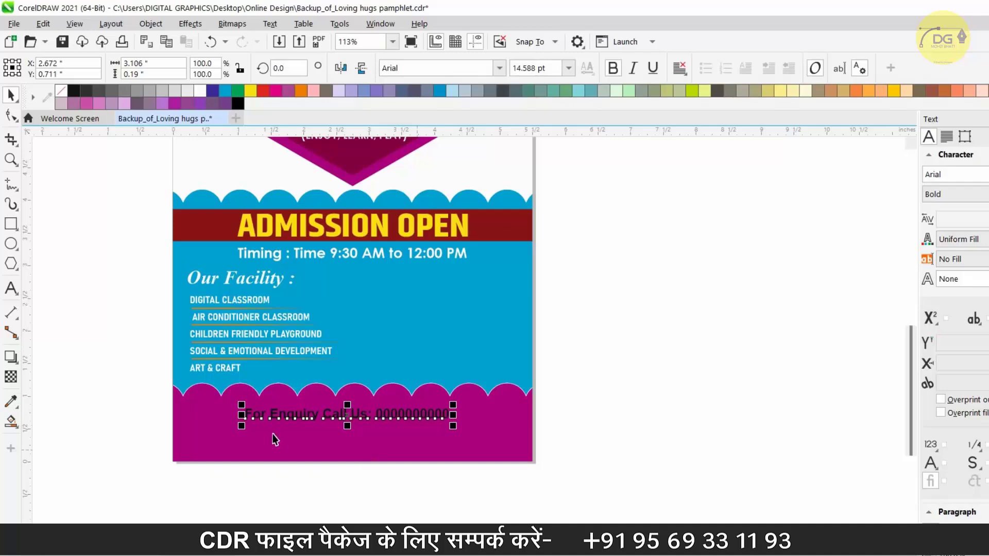
scroll(274, 439, "up", 3)
left_click(498, 68)
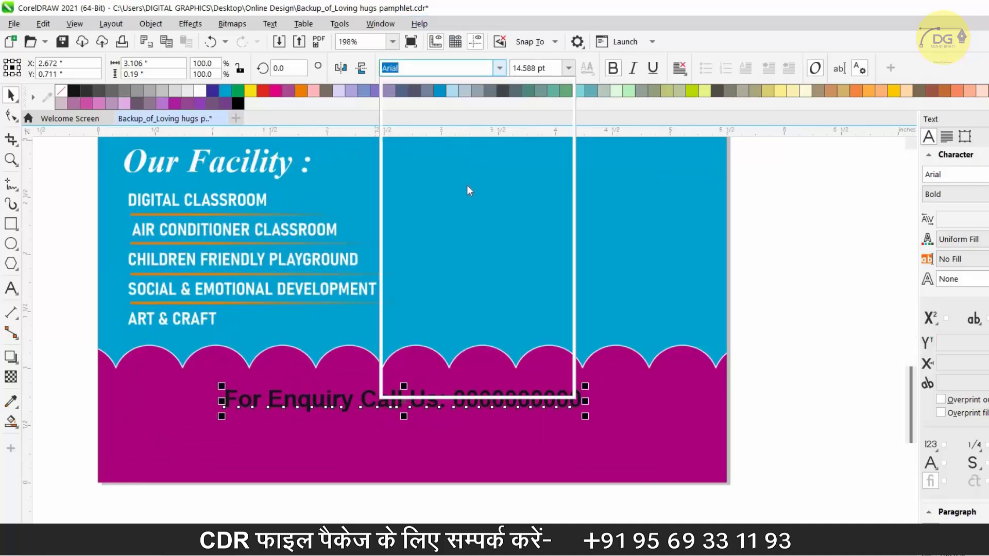
left_click(464, 282)
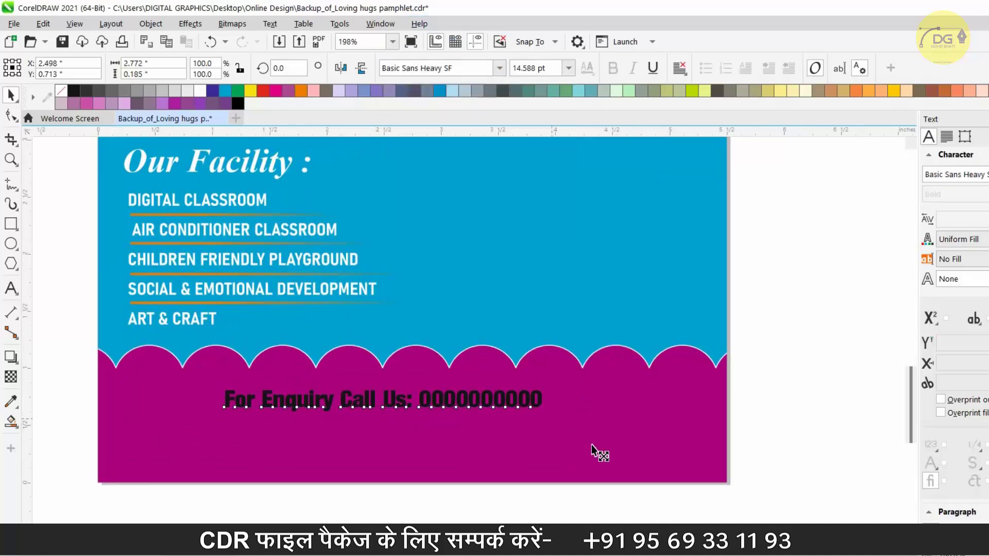
scroll(422, 353, "down", 2)
scroll(421, 354, "up", 3)
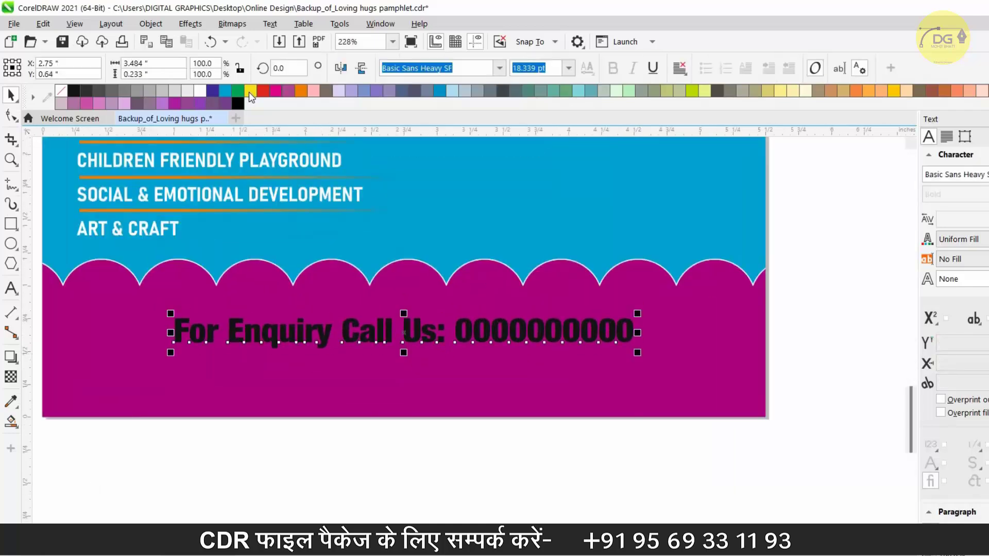
left_click(251, 92)
- Place the address line below the enquiry line and bring the Age Group 2+ activities text beside the pamphlet
scroll(444, 343, "down", 5)
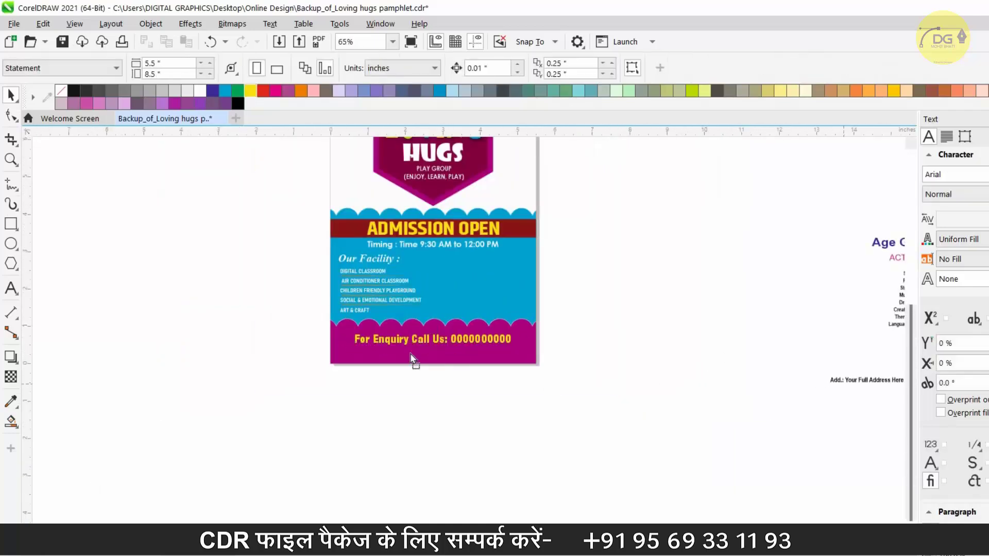
left_click_drag(412, 358, 414, 359)
scroll(414, 359, "up", 4)
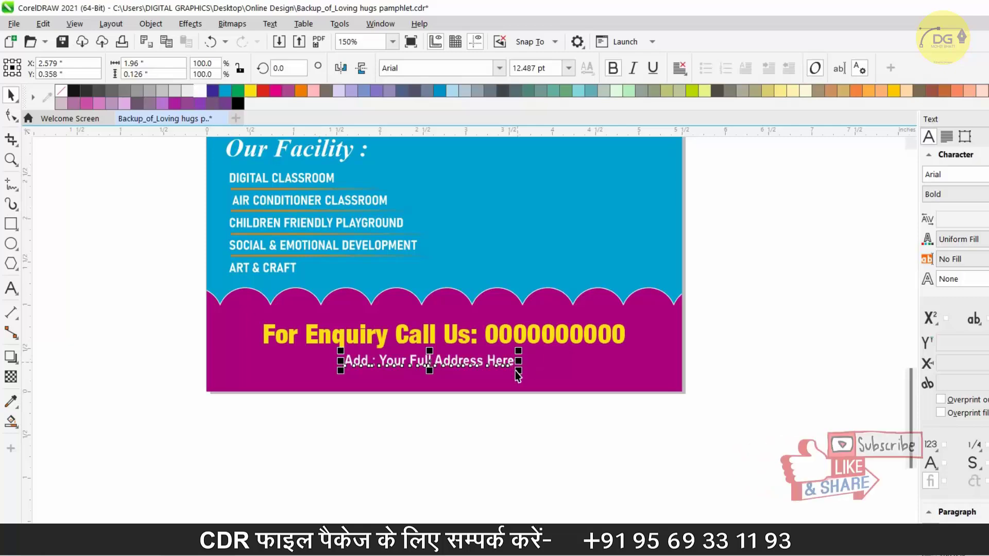
key("Escape")
scroll(381, 403, "down", 5)
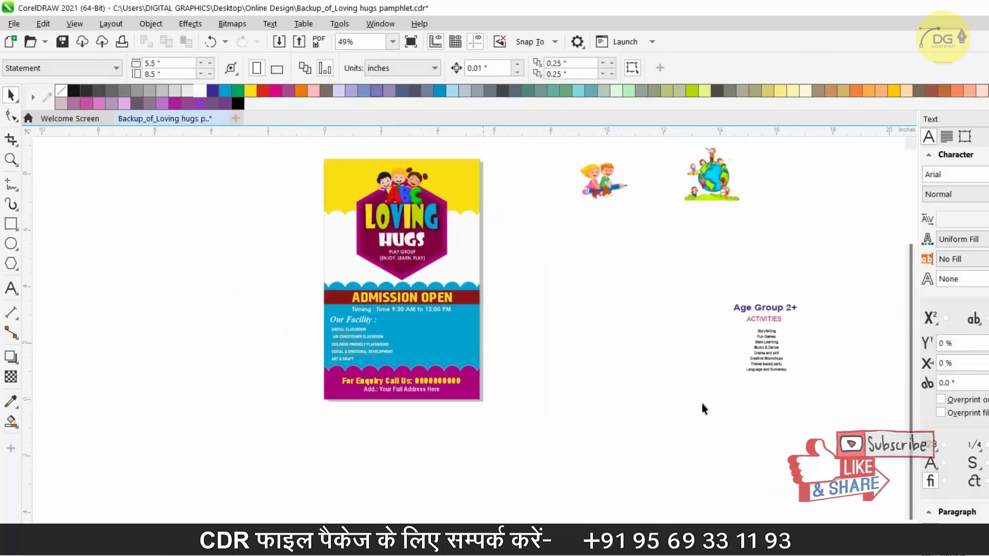
left_click_drag(765, 340, 528, 335)
scroll(474, 311, "up", 4)
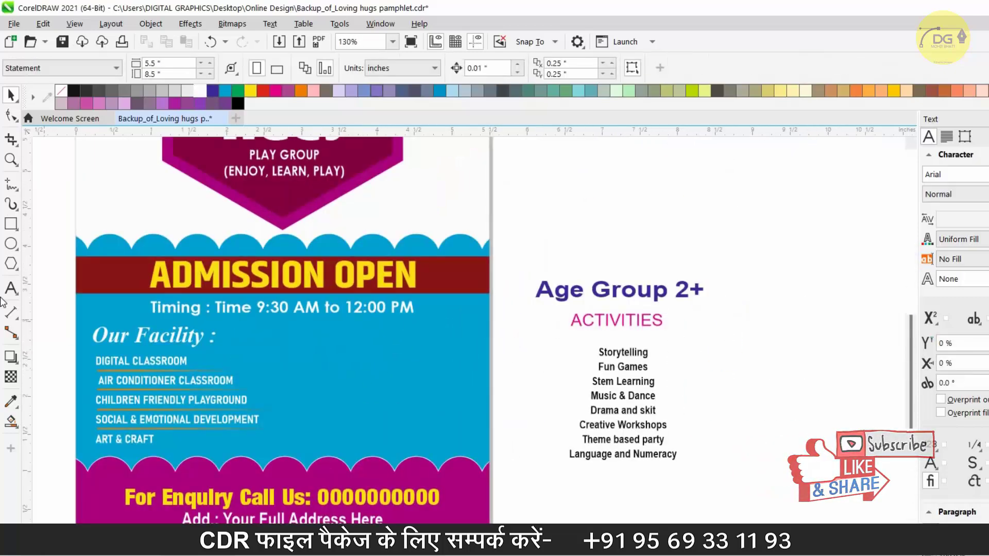
- Draw a large twenty-point star over the facility panel
left_click(15, 266)
left_click(48, 279)
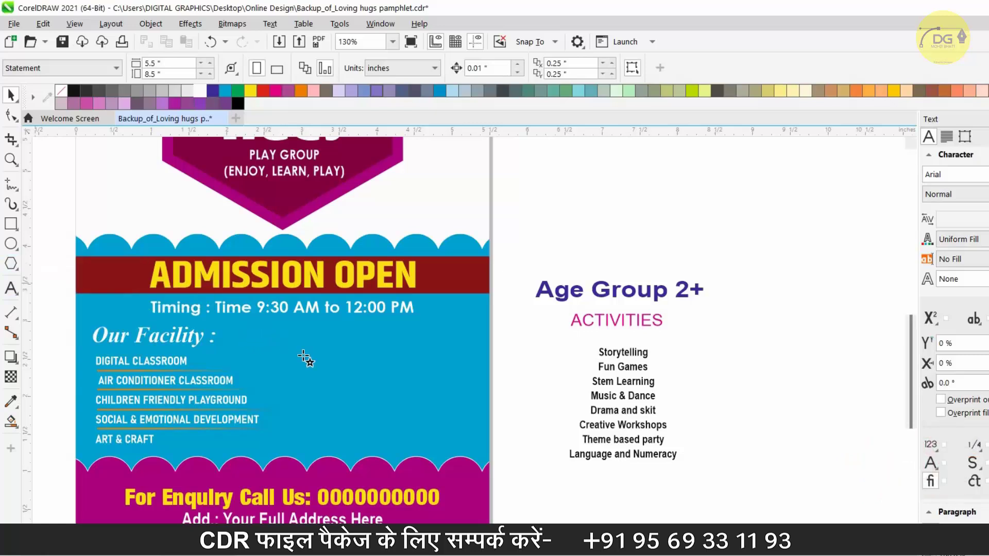
left_click_drag(388, 365, 164, 241)
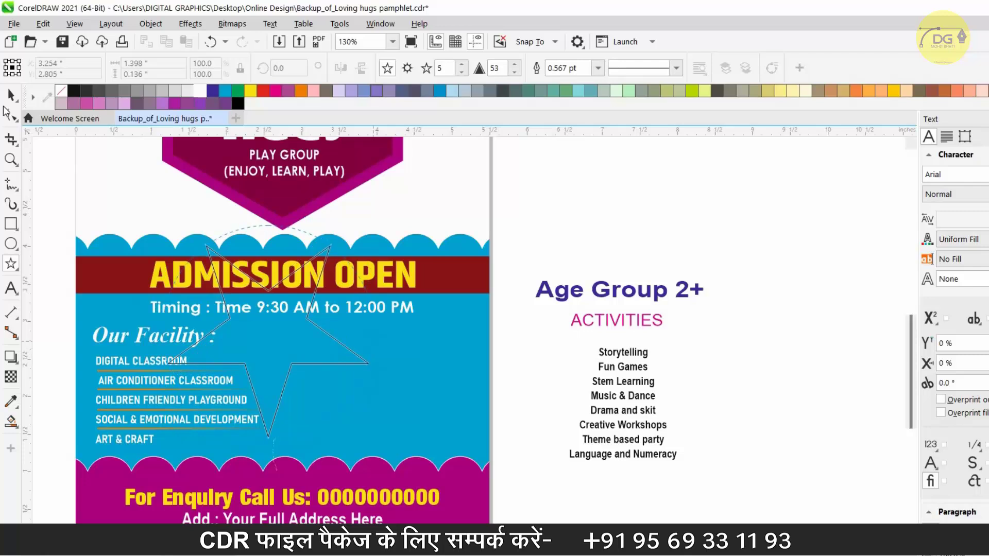
left_click(8, 116)
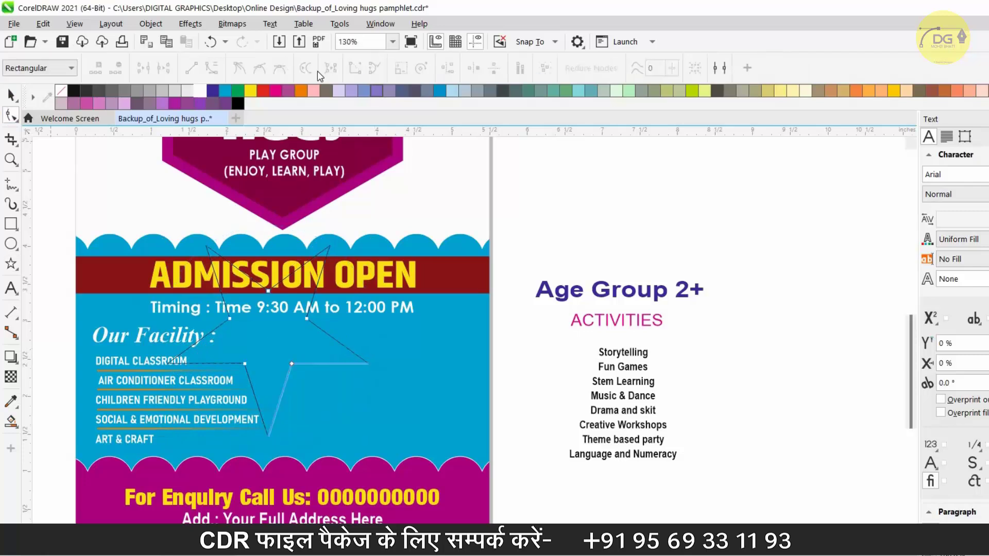
key("space")
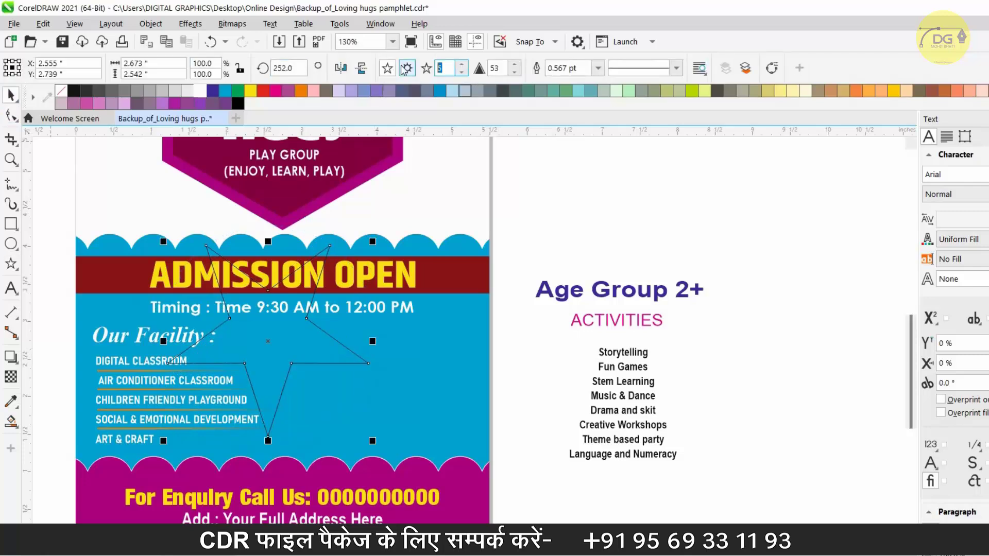
type("20")
key("Return")
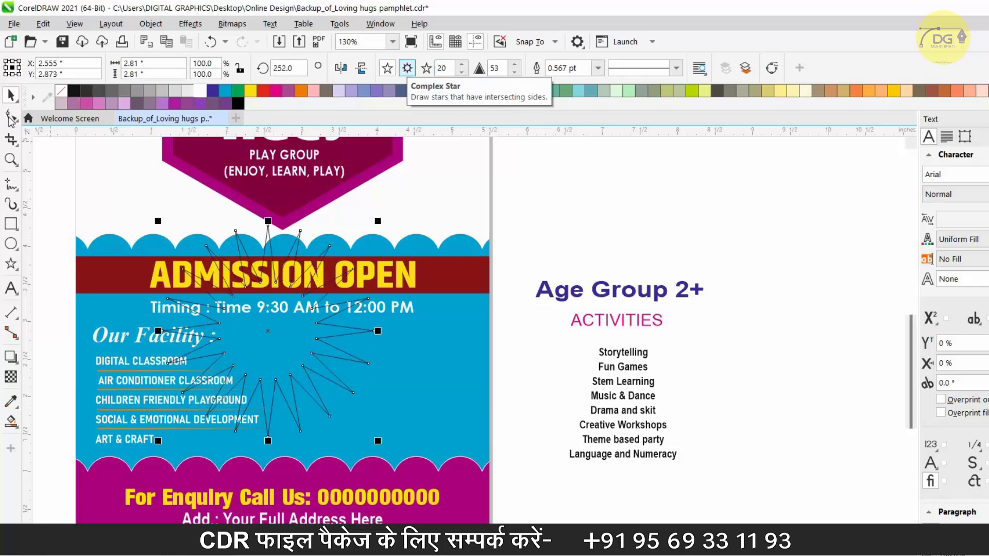
- Reshape the star into shallow spikes, flatten it into a wide burst, and place it below the timing line
left_click(10, 117)
scroll(289, 303, "up", 2)
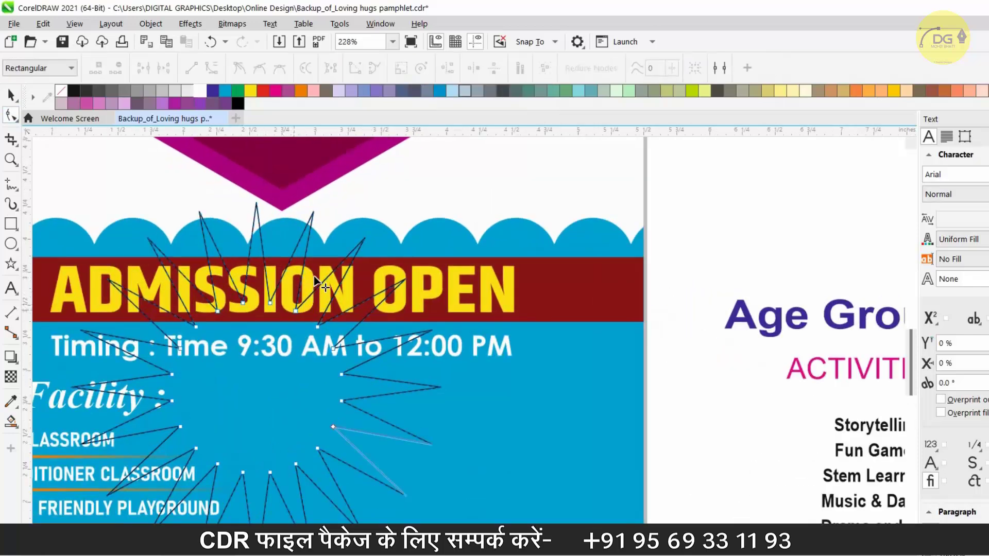
left_click_drag(296, 311, 295, 243)
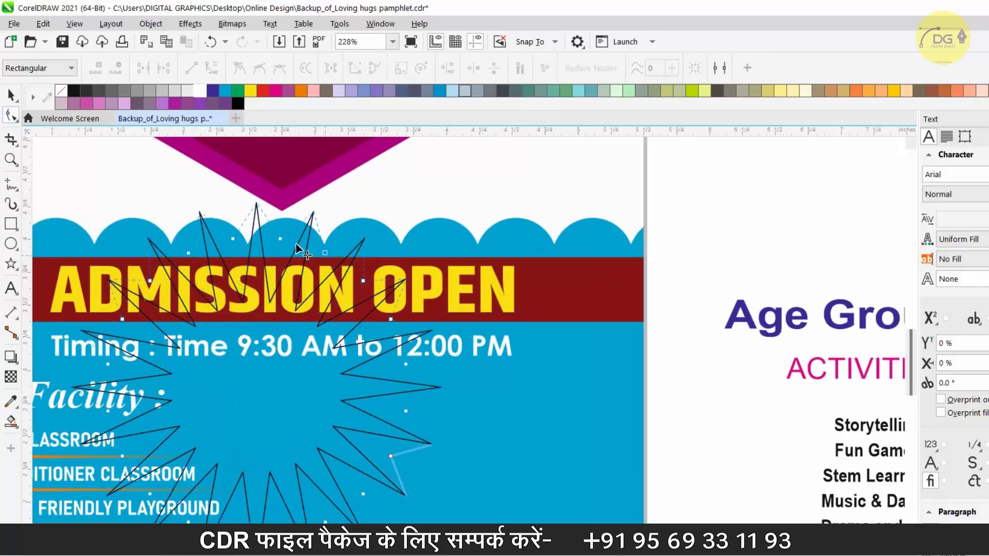
left_click(10, 95)
scroll(312, 229, "down", 3)
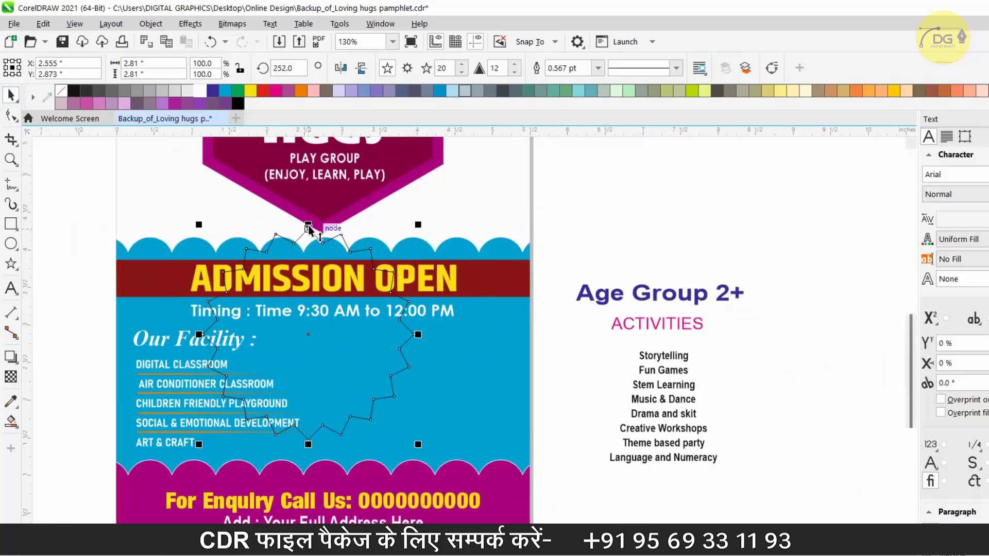
left_click_drag(304, 355, 411, 397)
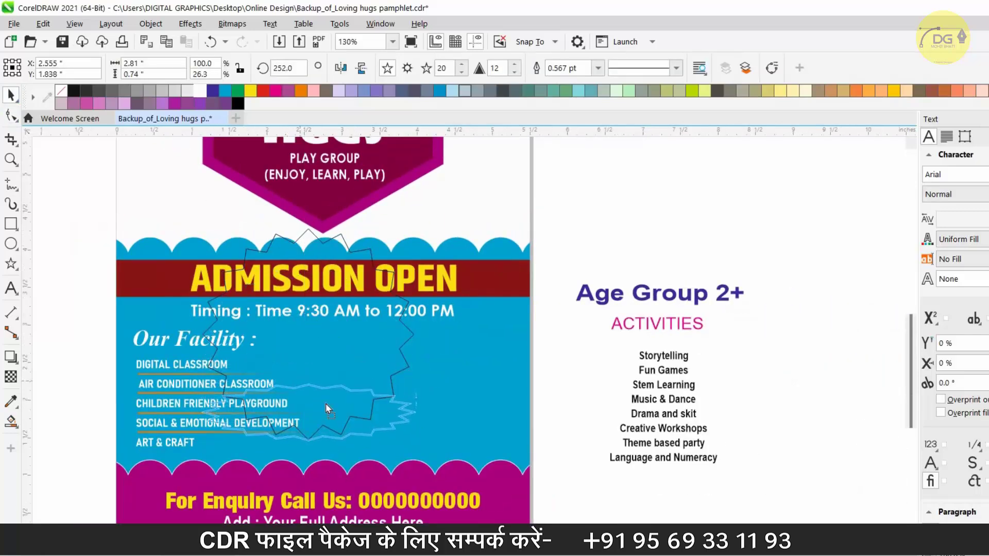
scroll(419, 337, "up", 2)
left_click_drag(411, 397, 438, 334)
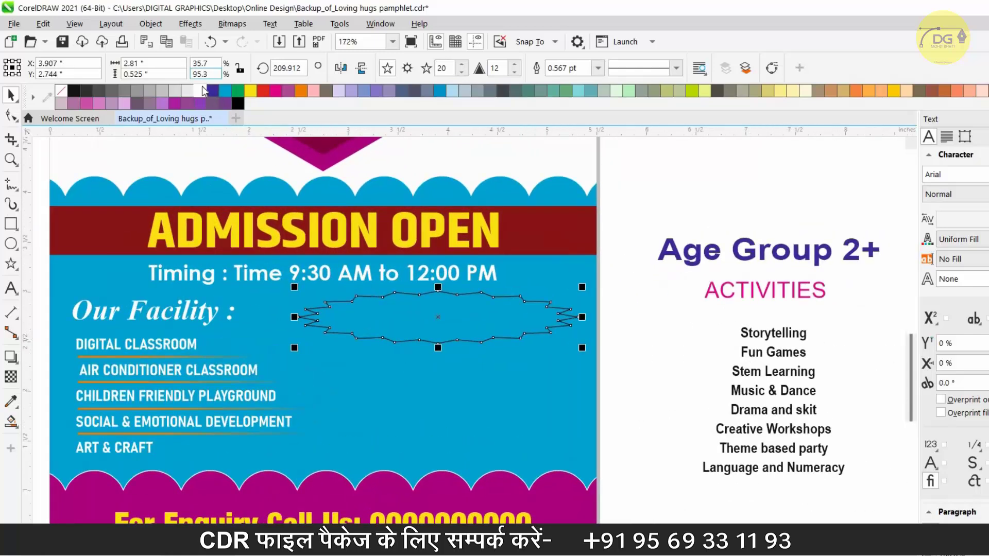
- Centre the Age Group 2+ text on the starburst and draw a rectangle beneath it
left_click_drag(715, 254, 392, 320)
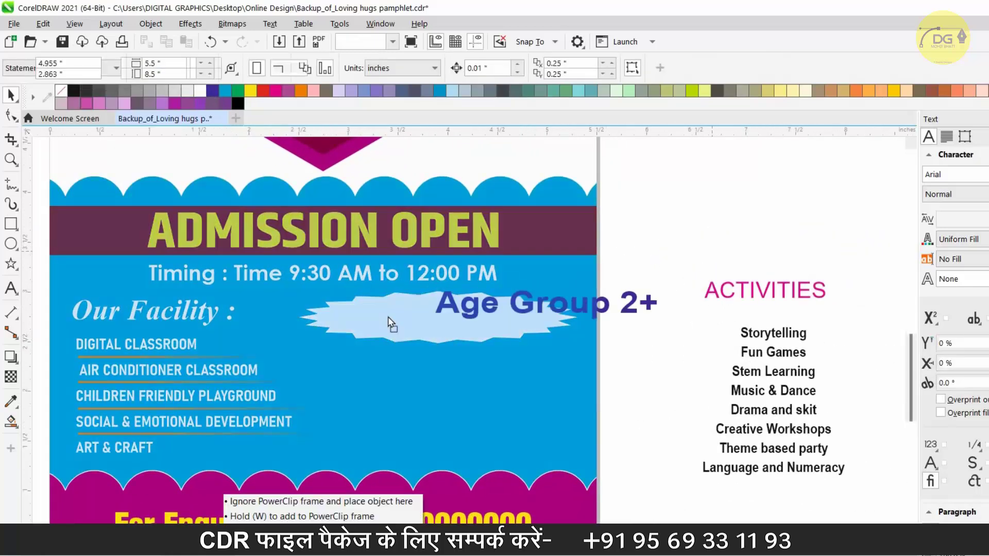
scroll(444, 304, "up", 3)
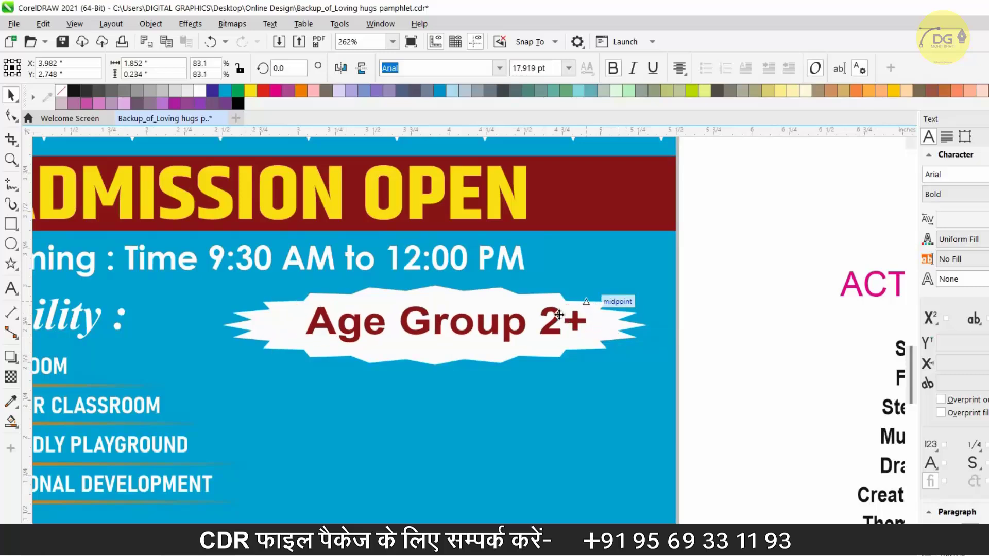
left_click_drag(613, 309, 583, 303)
scroll(534, 377, "down", 4)
scroll(298, 364, "up", 2)
scroll(299, 364, "up", 1)
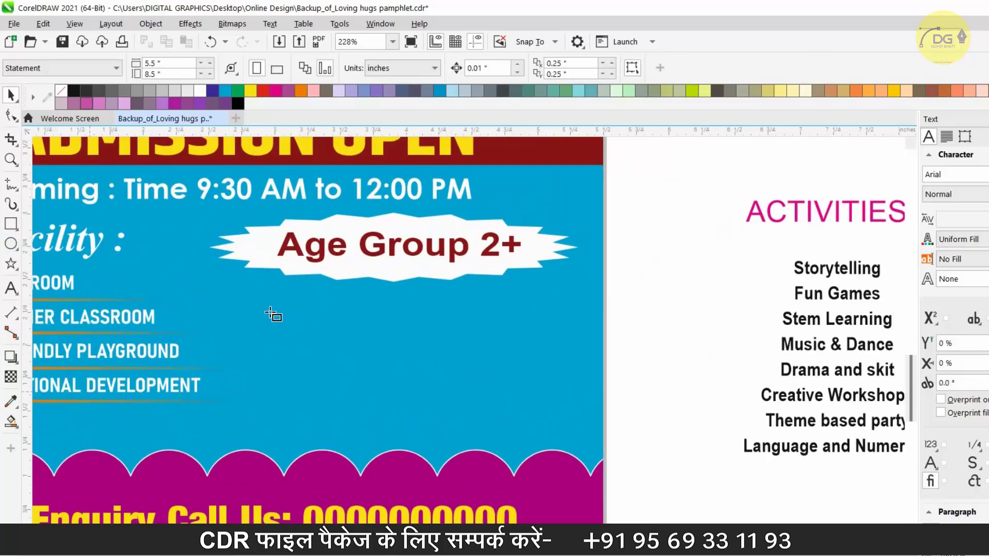
left_click_drag(247, 304, 564, 426)
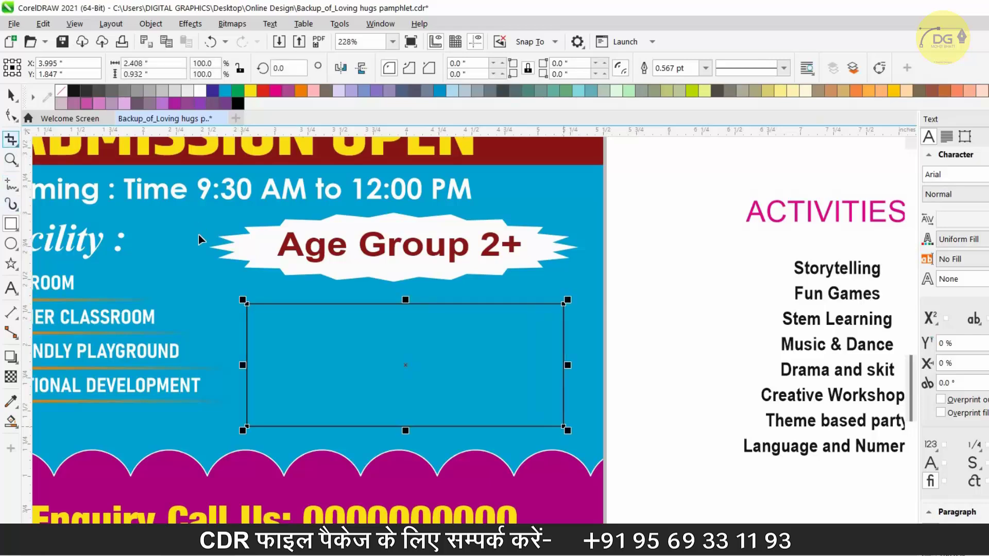
- Round the rectangle's top-left and bottom-right corners
left_click(11, 114)
scroll(255, 324, "up", 2)
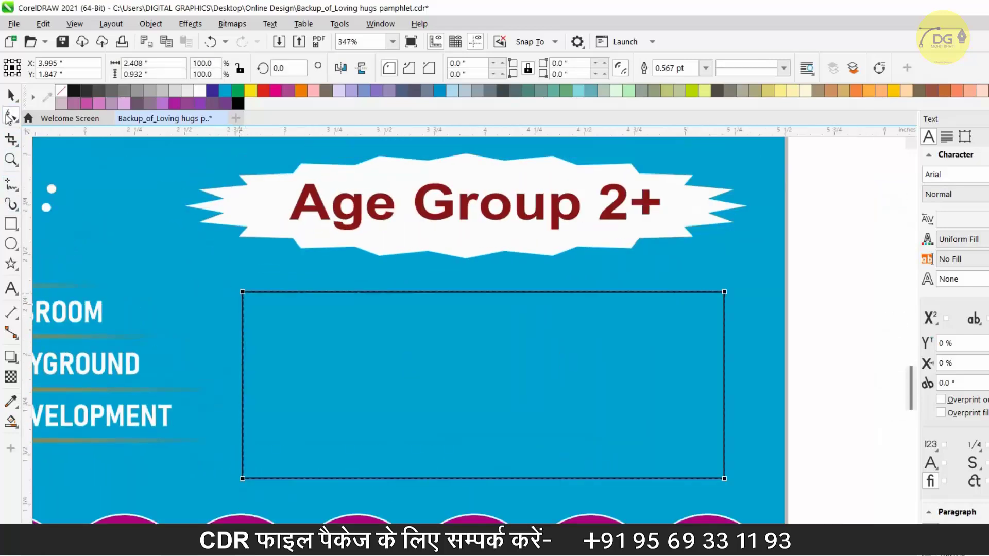
left_click(8, 117)
left_click_drag(255, 299, 277, 314)
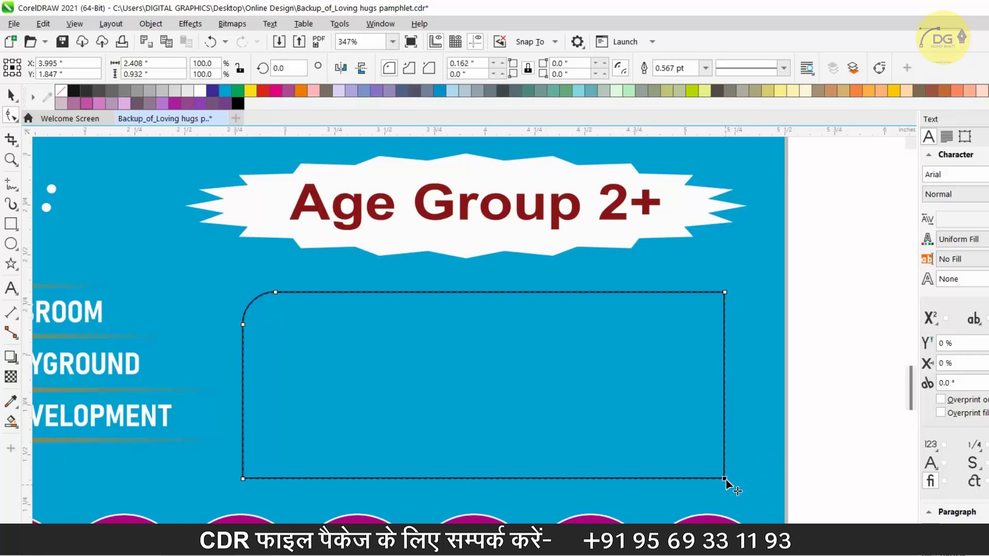
mouse_move(724, 479)
left_mouse_down()
mouse_move(696, 428)
mouse_move(687, 439)
left_mouse_up()
left_click_drag(303, 308, 305, 309)
- Give the rounded panel a solid yellow fill
left_click(10, 95)
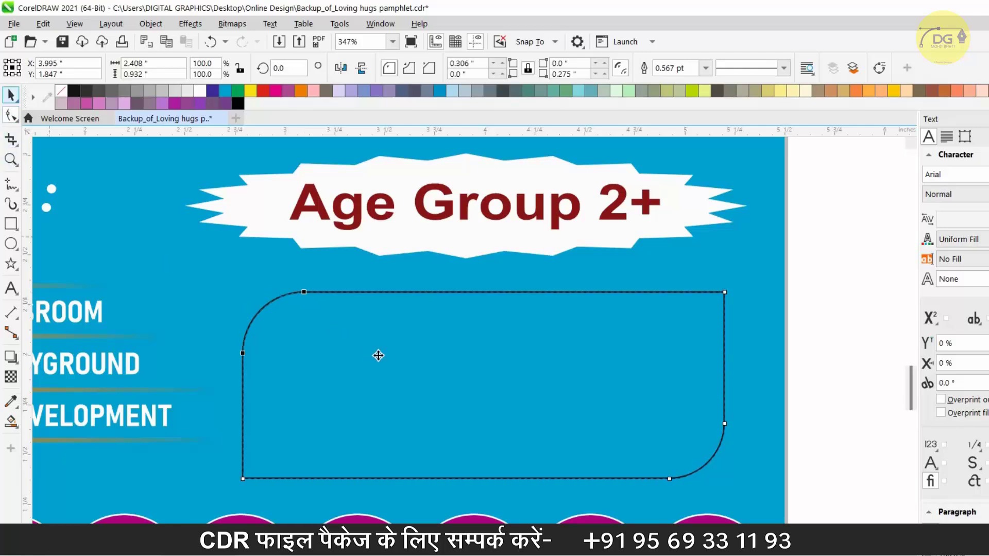
scroll(432, 370, "down", 3)
scroll(432, 370, "down", 1)
scroll(432, 370, "up", 2)
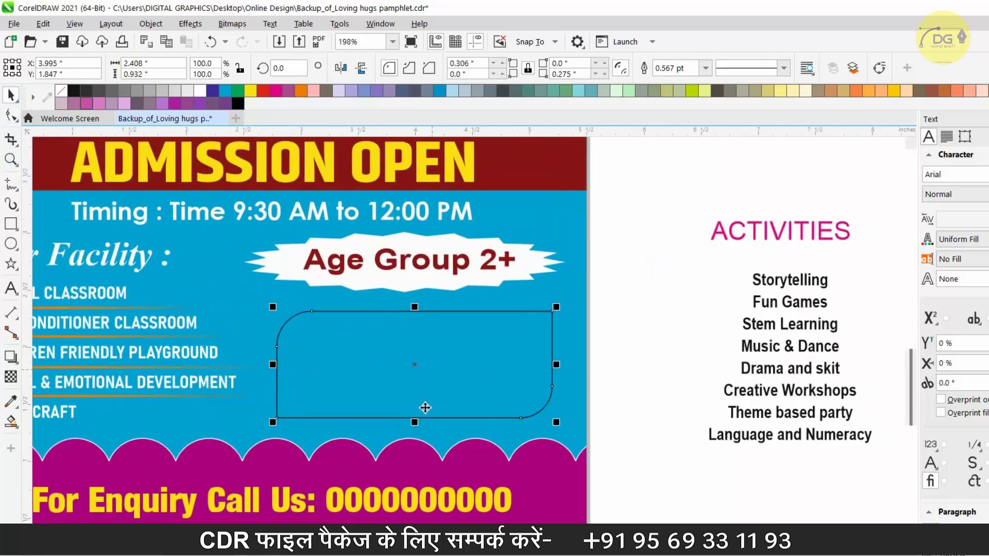
scroll(423, 402, "down", 3)
scroll(421, 393, "up", 2)
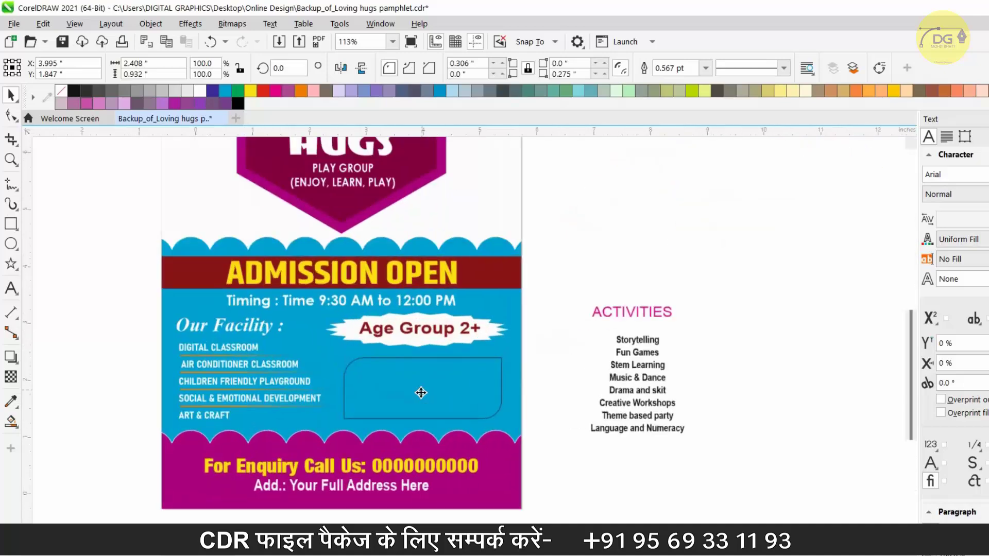
scroll(420, 393, "up", 1)
scroll(422, 392, "down", 3)
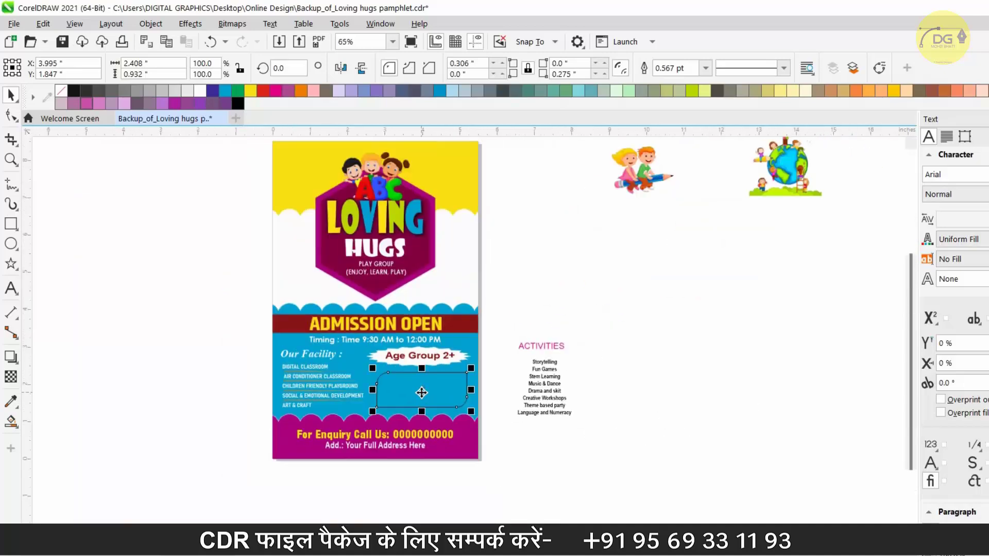
scroll(419, 393, "up", 2)
scroll(420, 393, "up", 2)
scroll(399, 399, "down", 2)
scroll(427, 389, "down", 1)
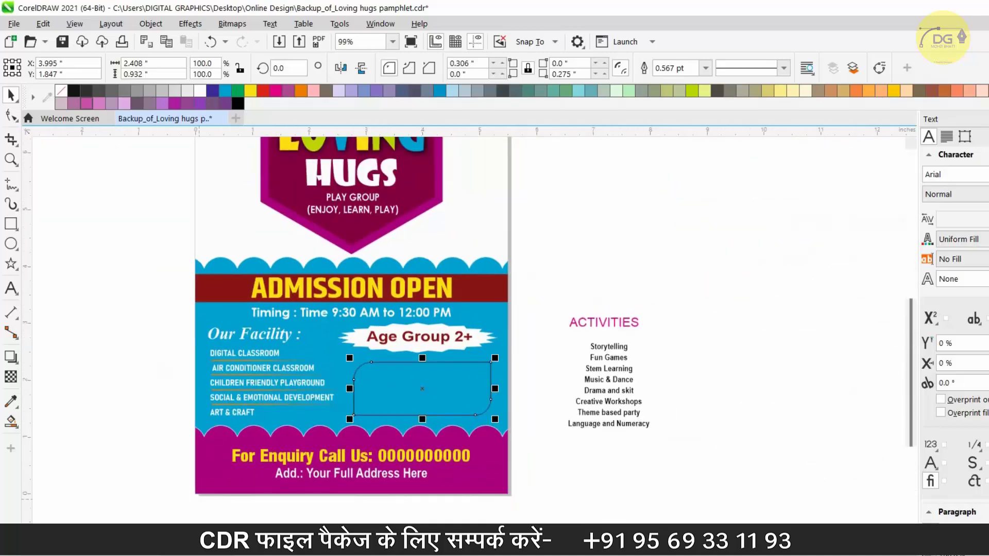
left_click_drag(250, 91, 445, 371)
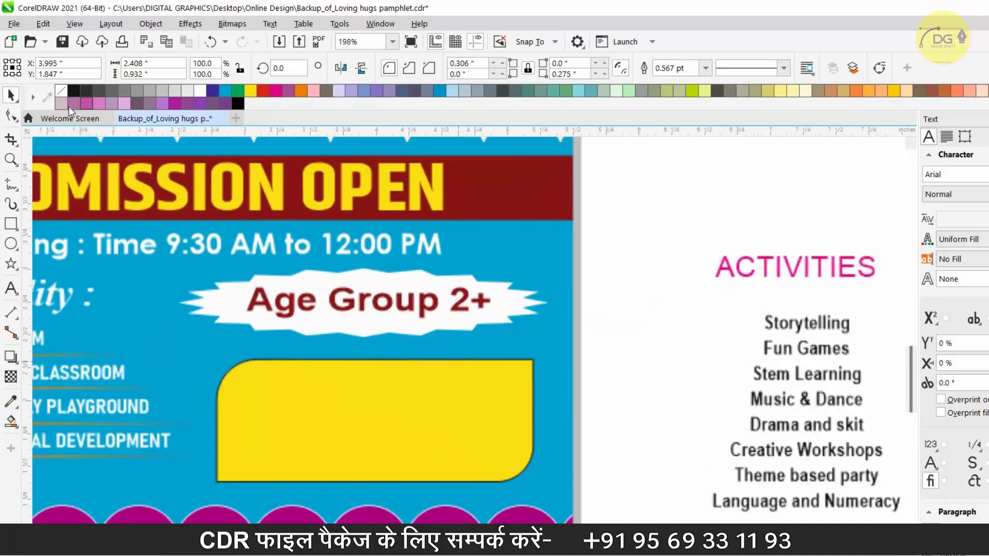
- Remove the yellow panel's outline and make a slightly tilted copy of it
scroll(458, 365, "up", 3)
right_click(61, 92)
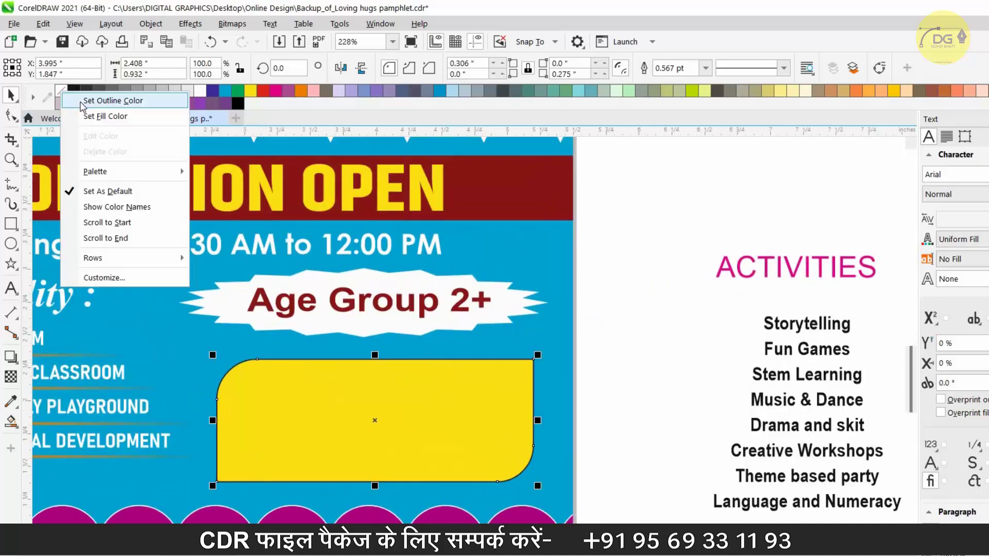
left_click(113, 100)
left_click(536, 360)
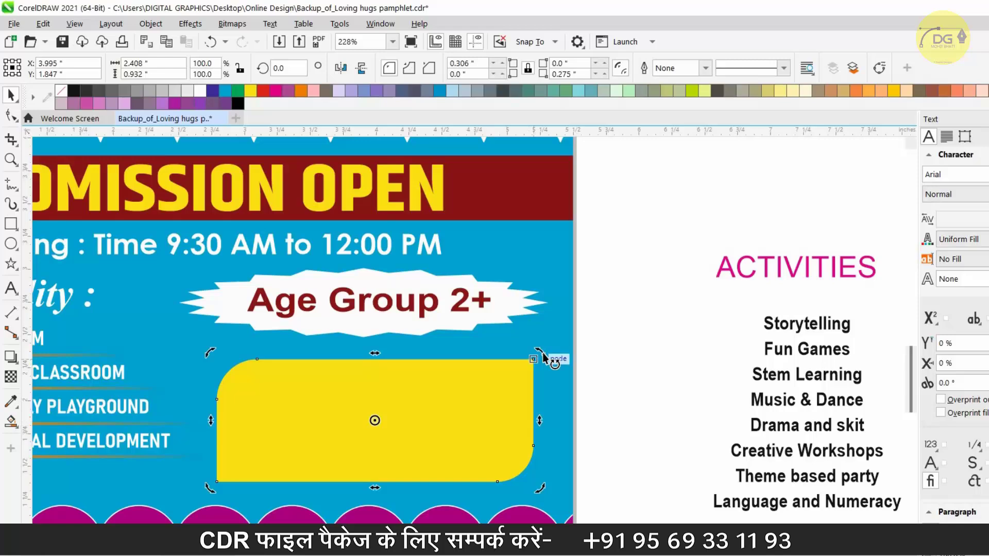
left_click(426, 417)
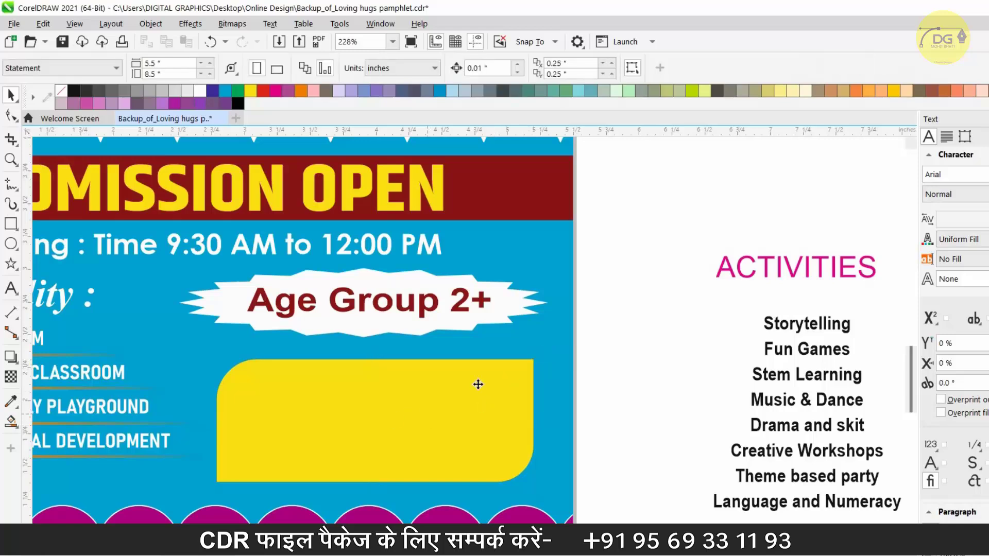
left_click(348, 450)
scroll(524, 335, "up", 1)
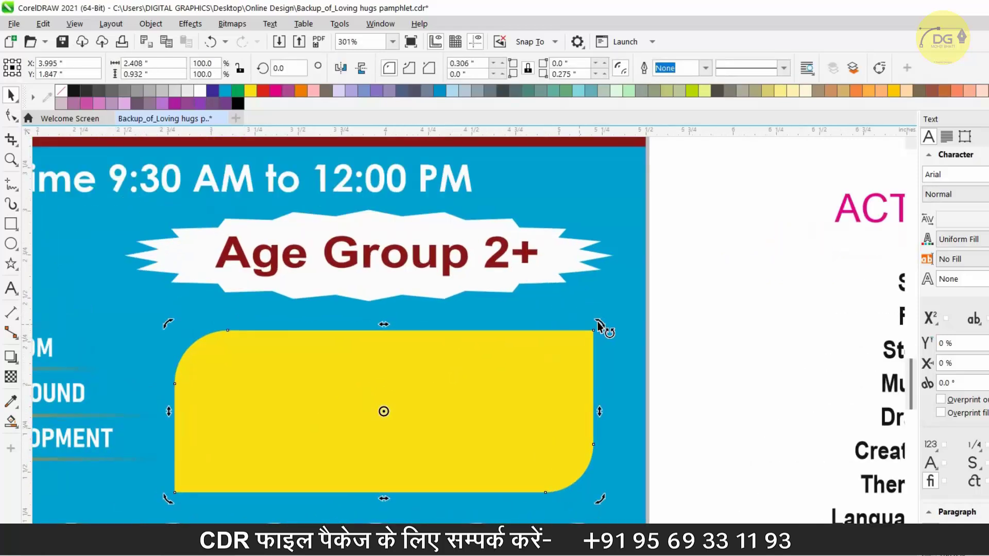
left_click_drag(597, 320, 592, 313)
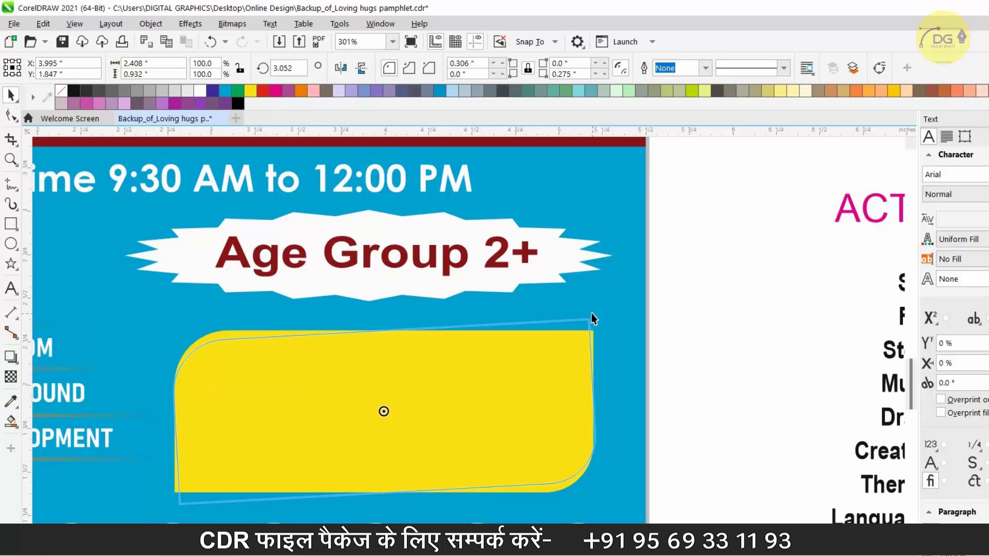
left_click_drag(591, 319, 590, 317)
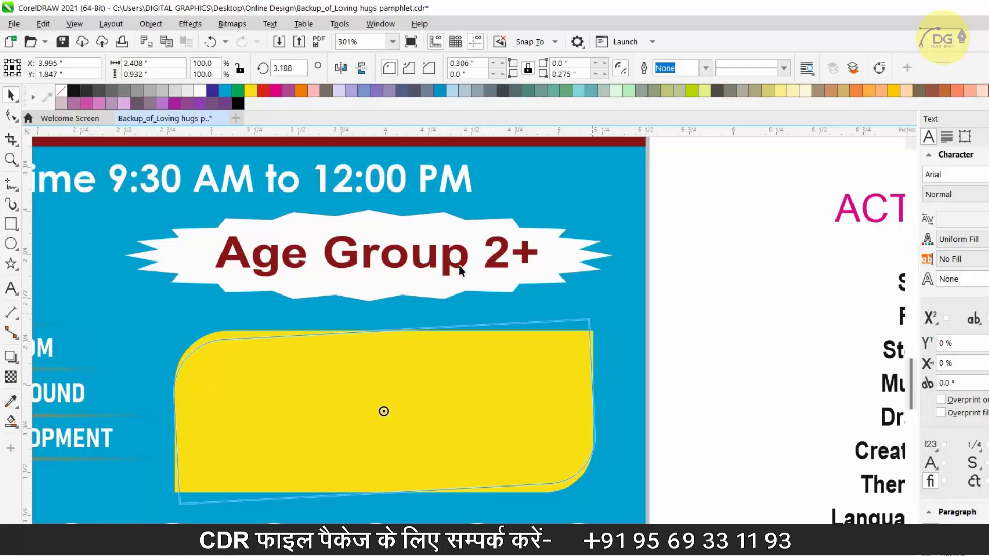
- Fill the tilted copy orange and place it just behind the yellow panel
left_click(303, 92)
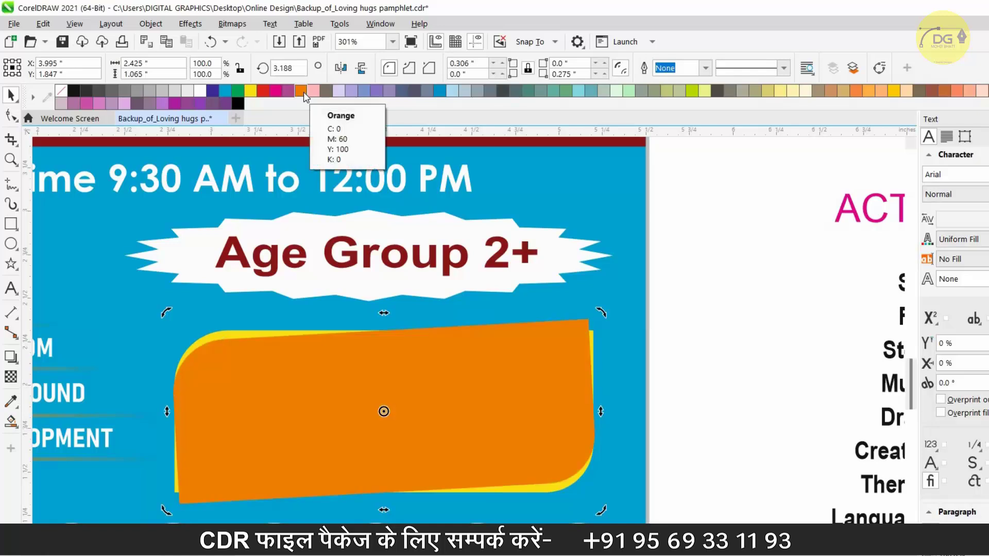
key("shift+Page_Down")
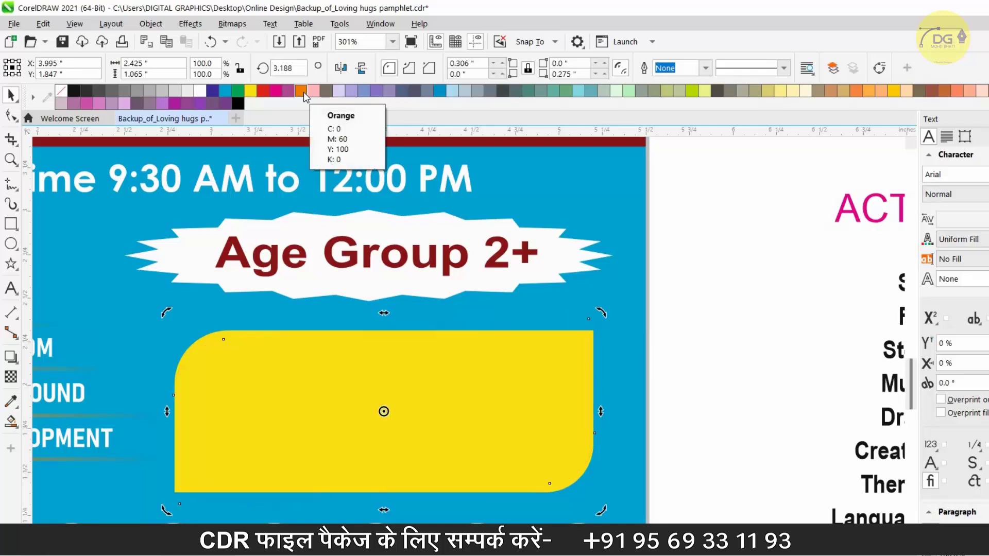
key("shift+Page_Up")
key("ctrl+Page_Down")
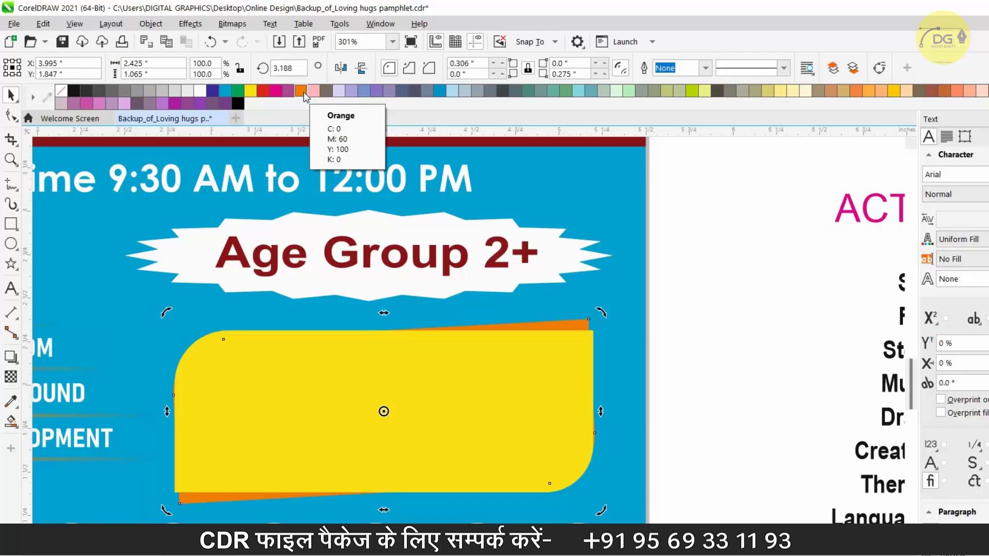
- Nudge the yellow panel into place over the orange copy
scroll(561, 341, "down", 2)
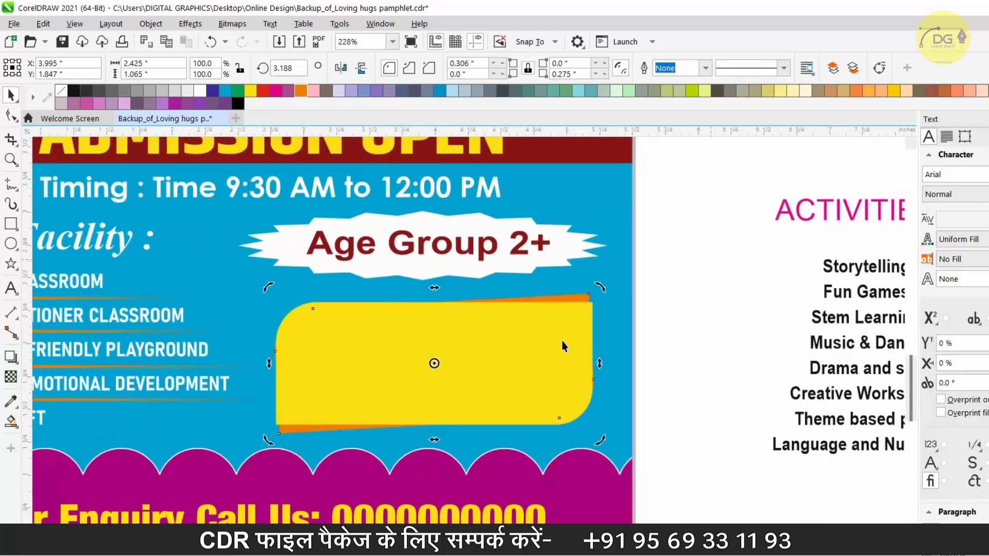
left_click(653, 321)
scroll(549, 351, "down", 1)
scroll(567, 340, "up", 1)
scroll(567, 340, "up", 1)
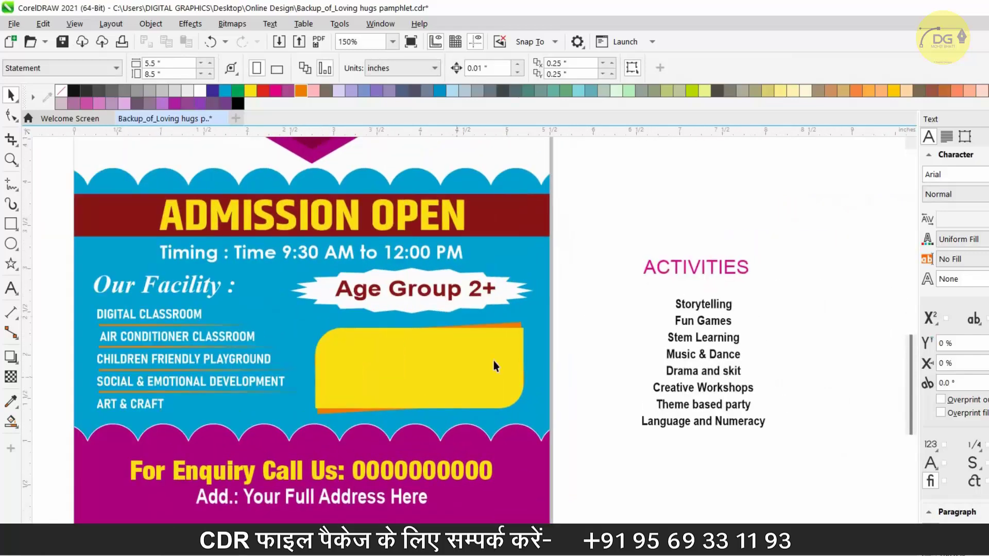
left_click(408, 397)
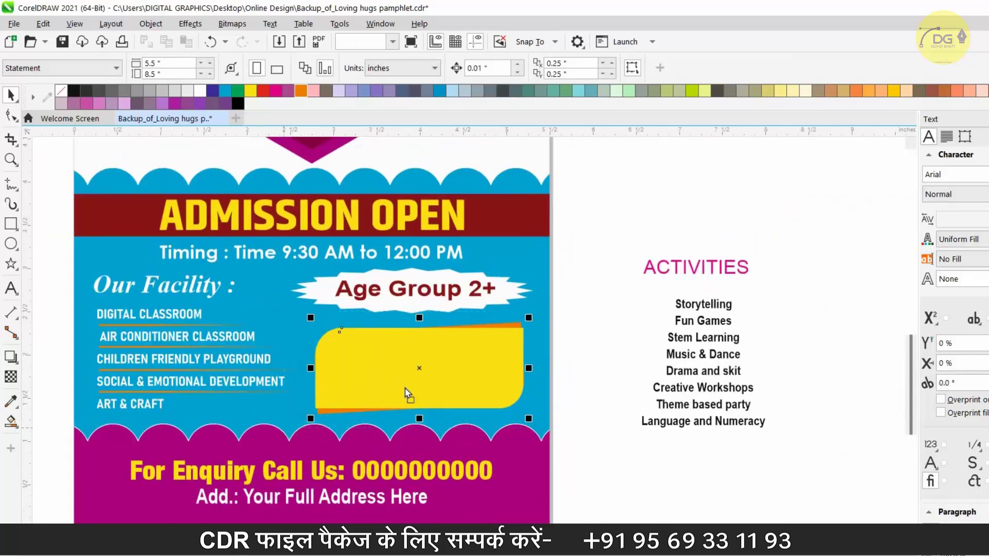
scroll(407, 395, "up", 3)
left_click_drag(404, 392, 403, 389)
scroll(415, 379, "down", 1)
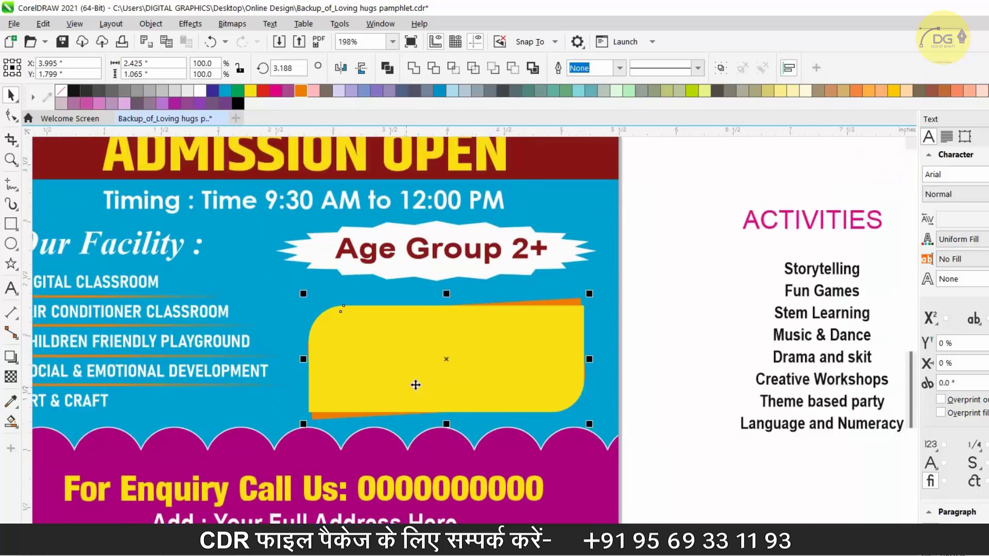
left_click_drag(413, 386, 413, 390)
scroll(554, 367, "down", 1)
- Move the ACTIVITIES heading just above the yellow panel
left_click(555, 367)
scroll(554, 367, "up", 2)
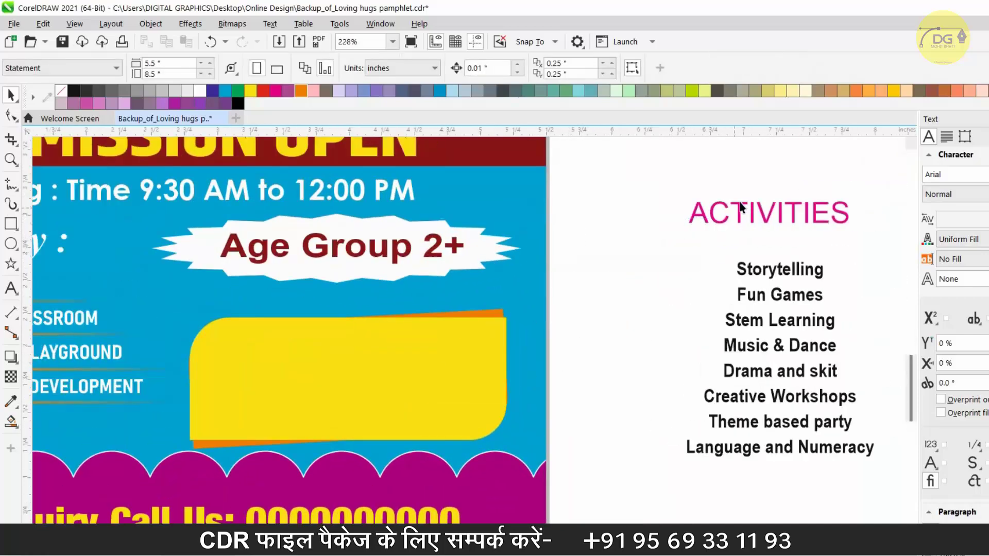
left_click(741, 212)
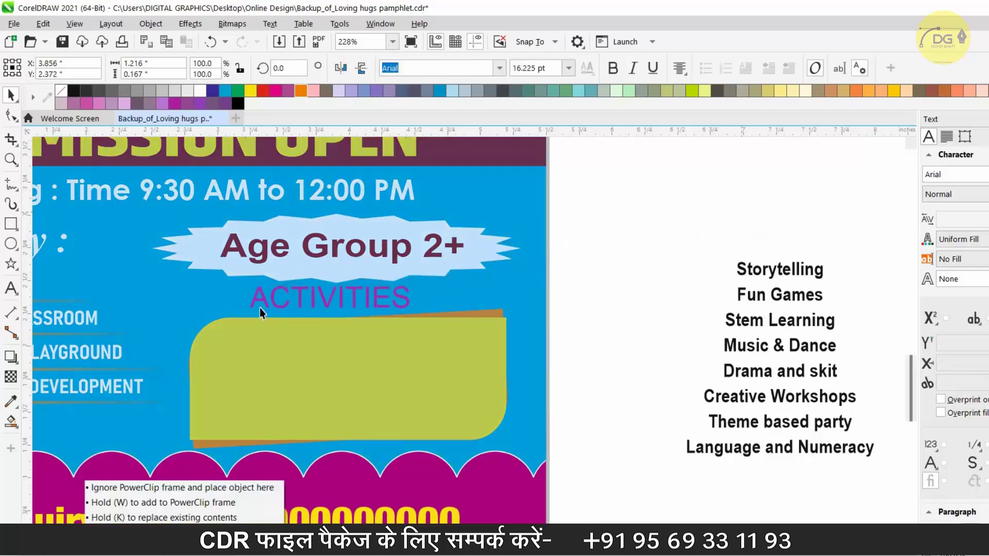
left_click_drag(280, 298, 259, 308)
scroll(260, 308, "up", 2)
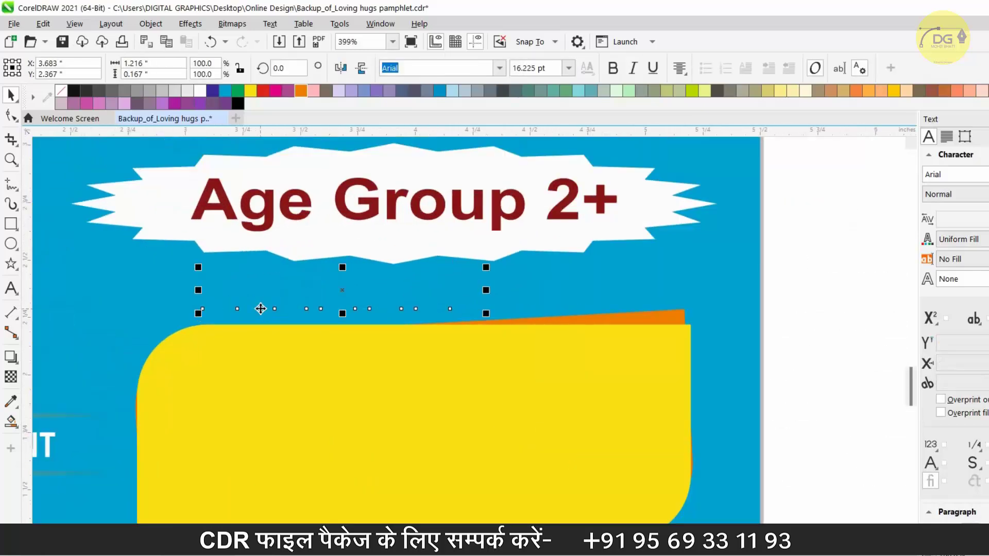
- Set ACTIVITIES in Times New Roman, shrink it slightly, shift it left, and colour it white
left_click(499, 69)
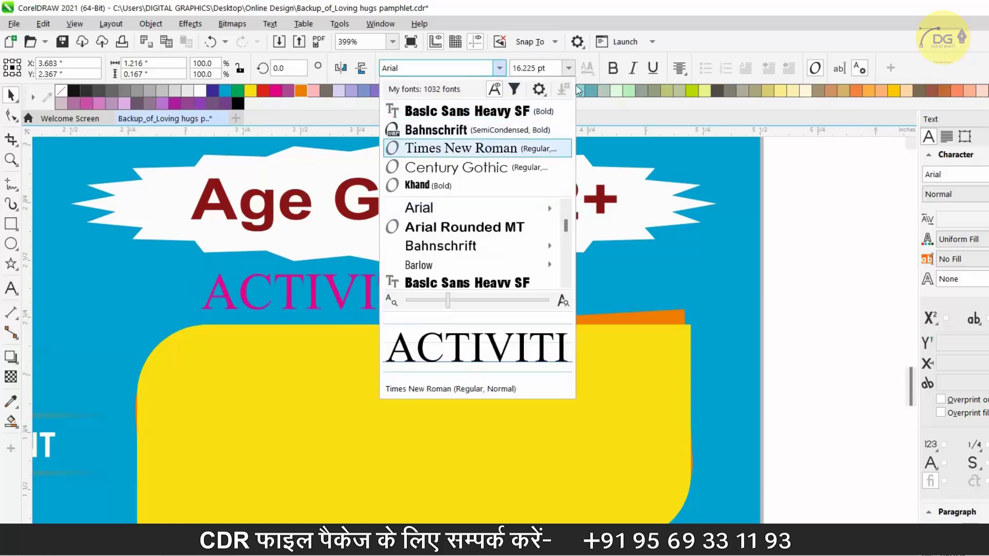
key("Return")
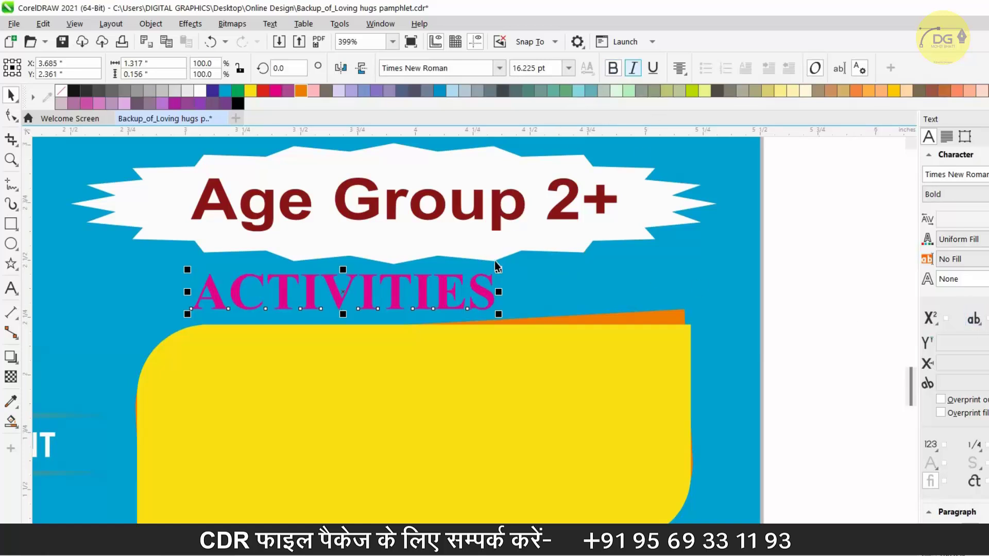
left_click_drag(474, 275, 455, 278)
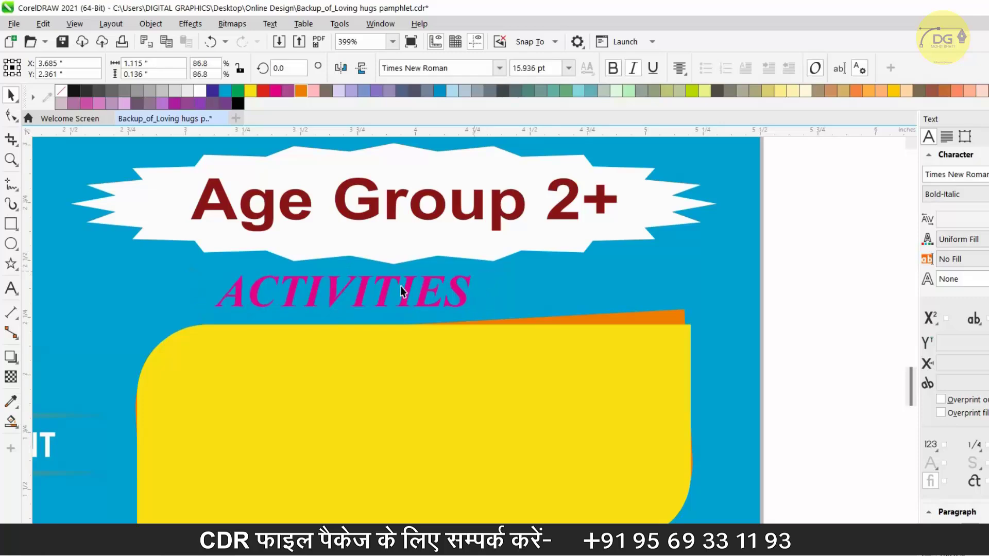
left_click_drag(369, 297, 340, 304)
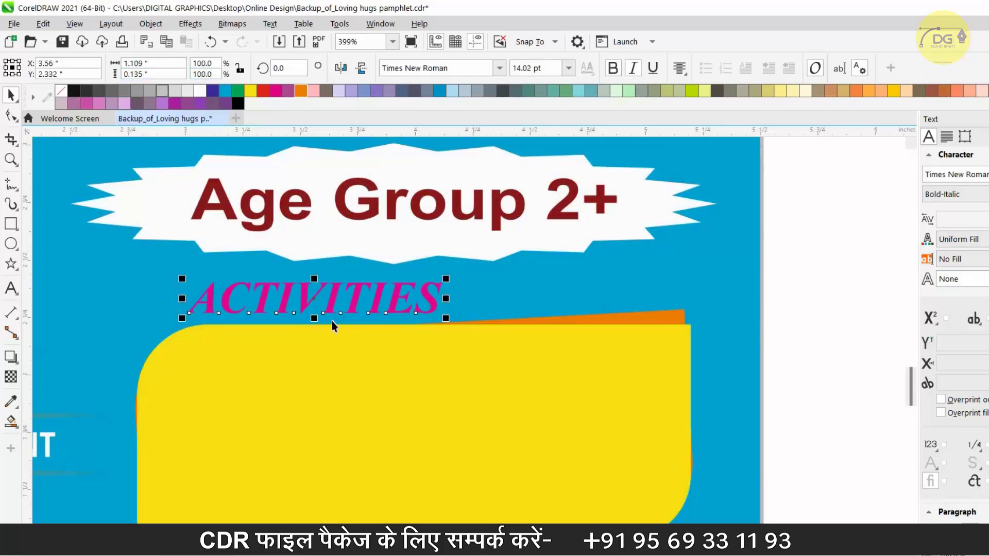
left_click(200, 91)
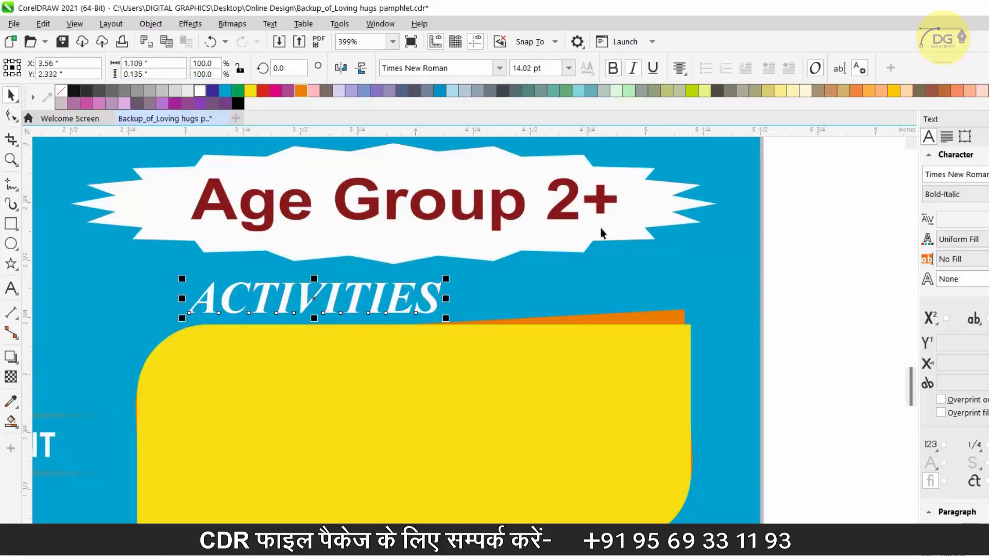
scroll(333, 321, "down", 3)
- Move the activities list into the yellow panel and rejoin its lines into two columns
left_click(596, 320)
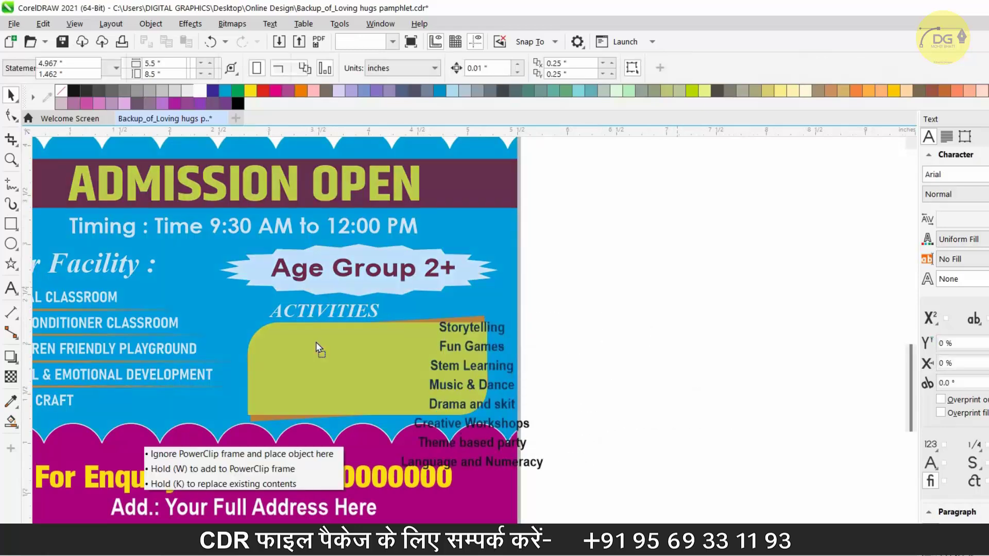
left_click_drag(325, 349, 313, 377)
scroll(313, 376, "up", 3)
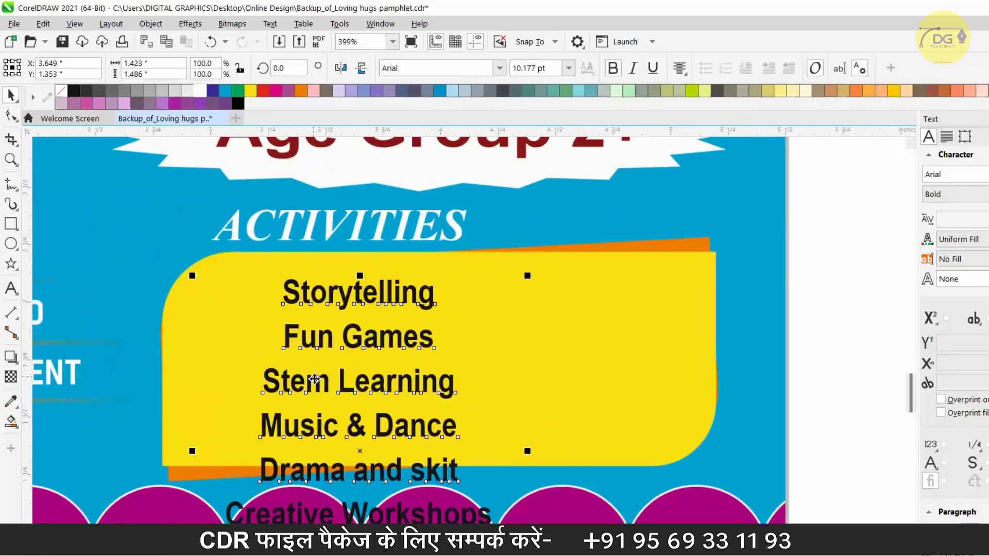
left_click(283, 337)
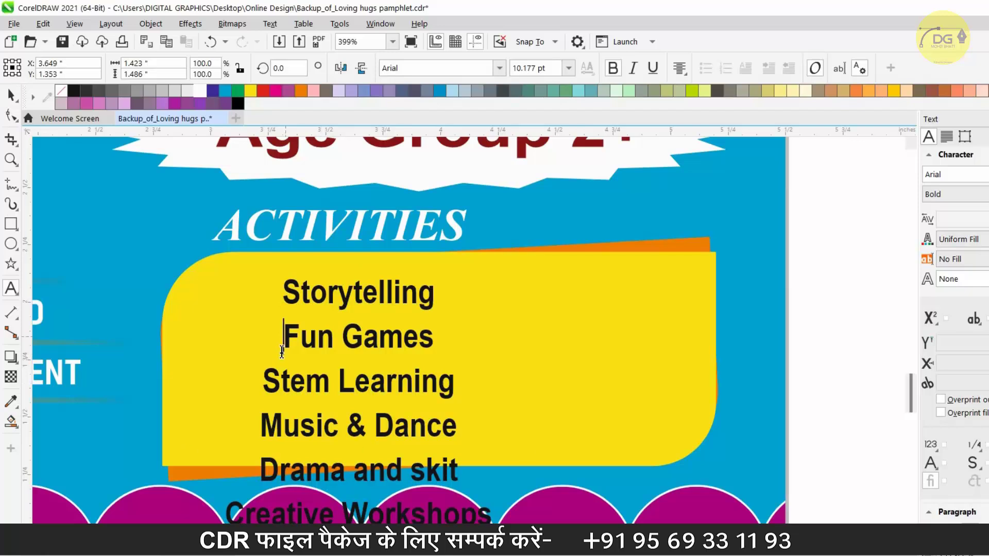
key("BackSpace")
key("BackSpace")
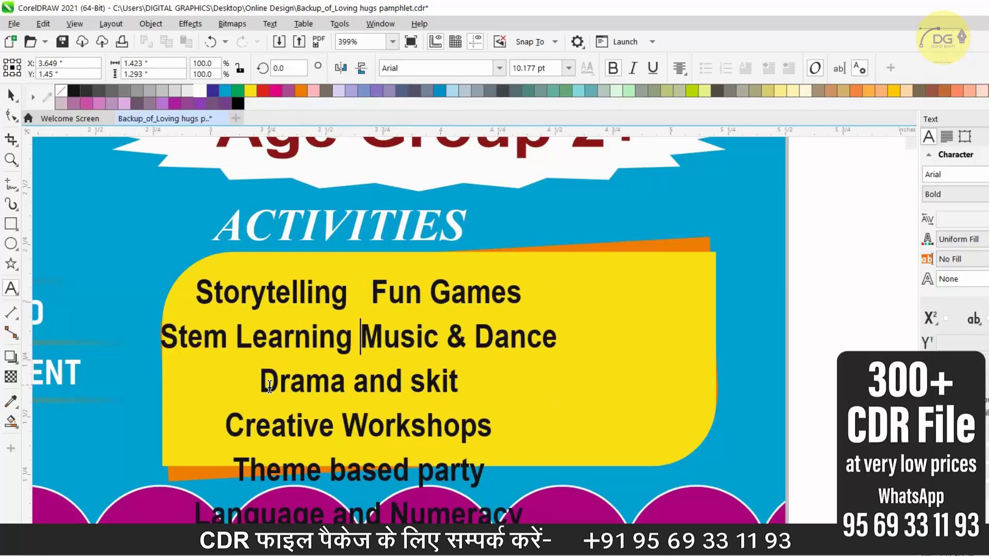
key("Escape")
left_click(237, 438)
key("BackSpace")
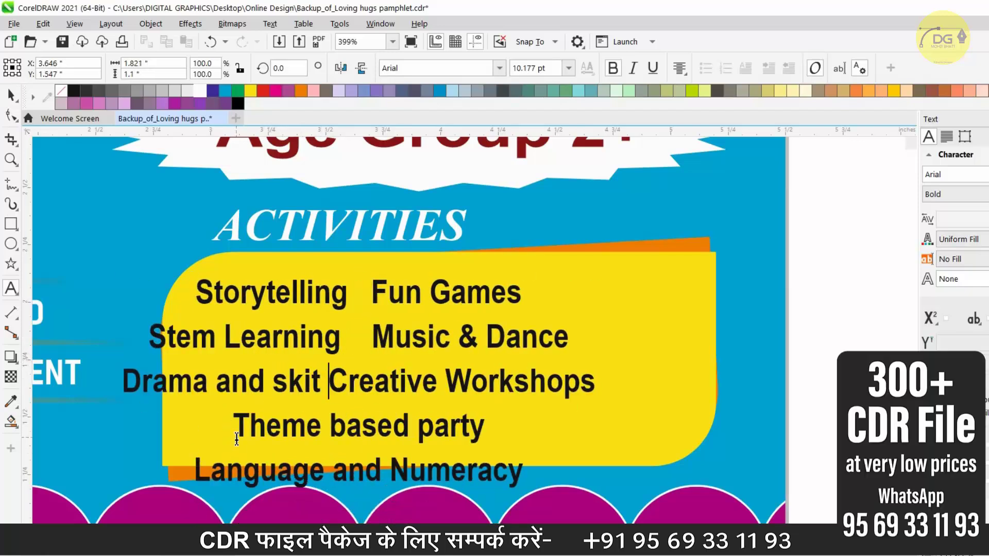
key("Escape")
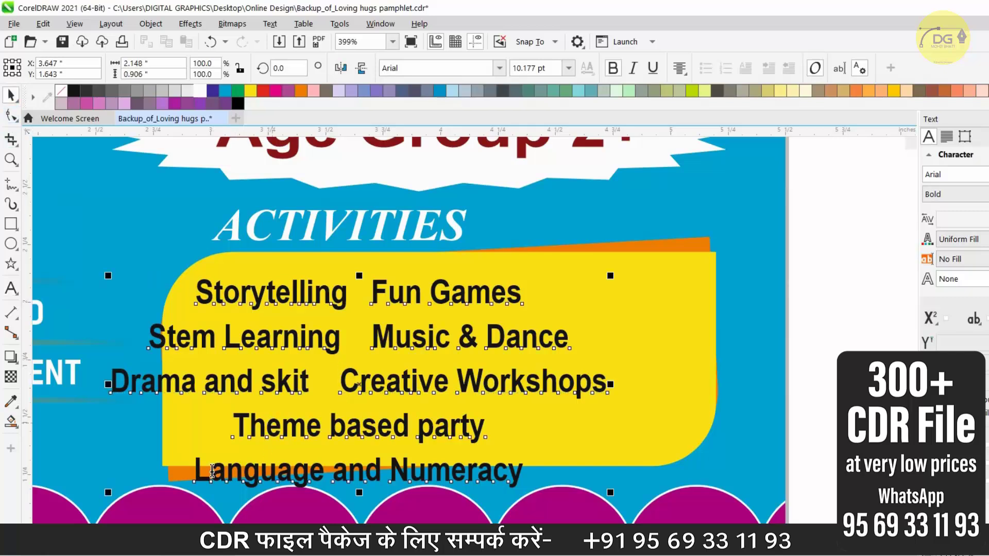
left_click(212, 470)
key("BackSpace")
key("Escape")
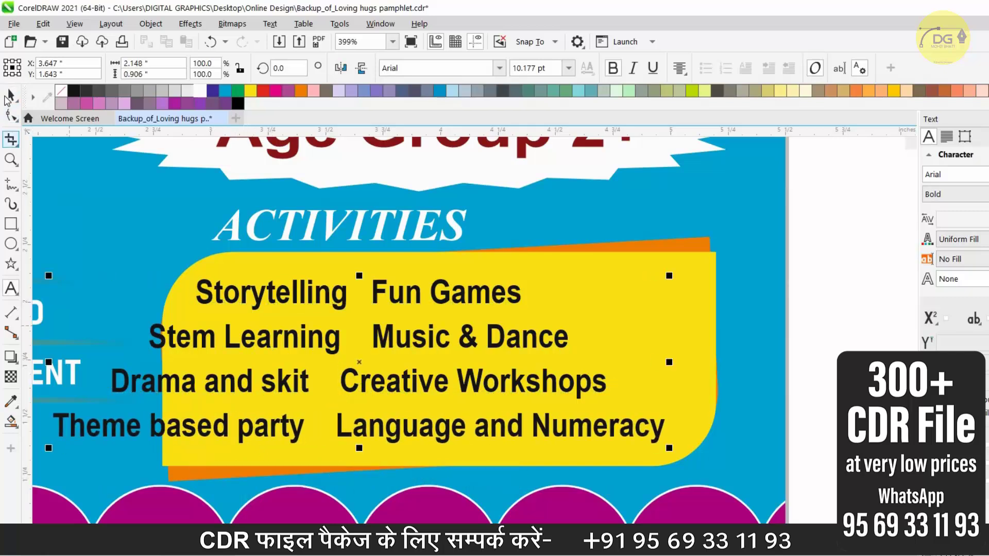
- Put Language and Numeracy on its own line and scale the list to fit the panel
left_click_drag(409, 291, 490, 286)
left_click_drag(745, 441, 716, 428)
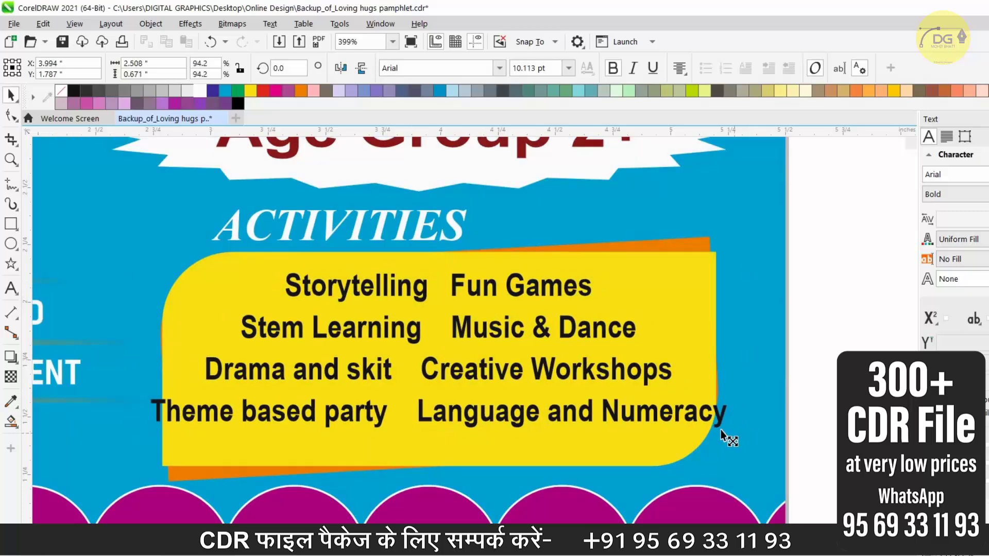
key("ctrl+z")
double_click(391, 409)
left_click_drag(390, 410, 415, 409)
key("Return")
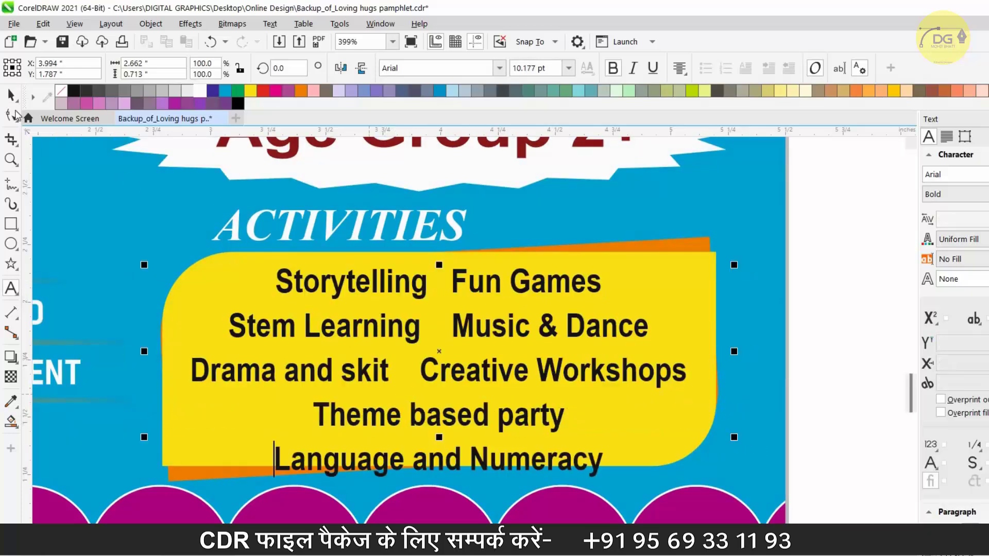
key("Escape")
left_click_drag(690, 265, 629, 281)
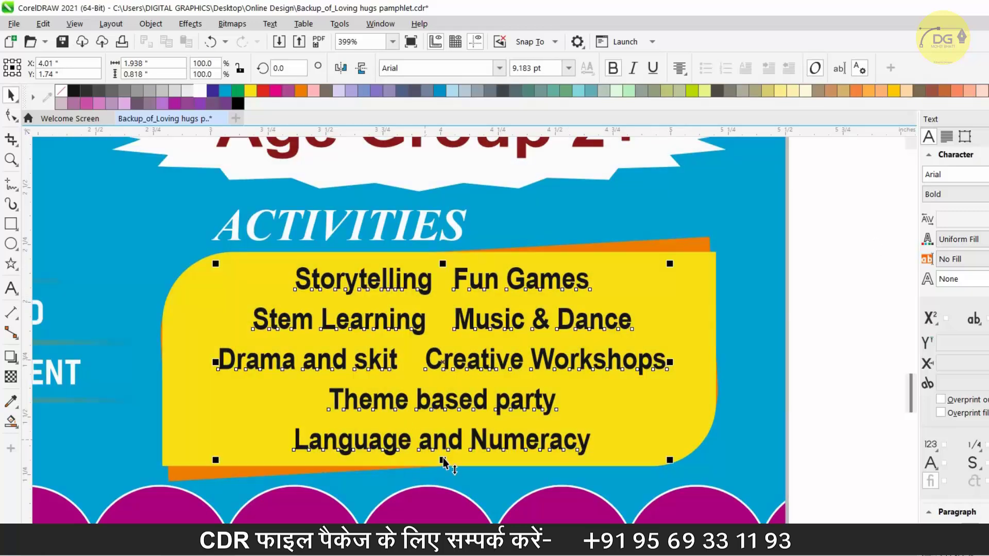
key("F7")
- Draw a tiny outline-free circle bullet before Storytelling
scroll(304, 273, "up", 2)
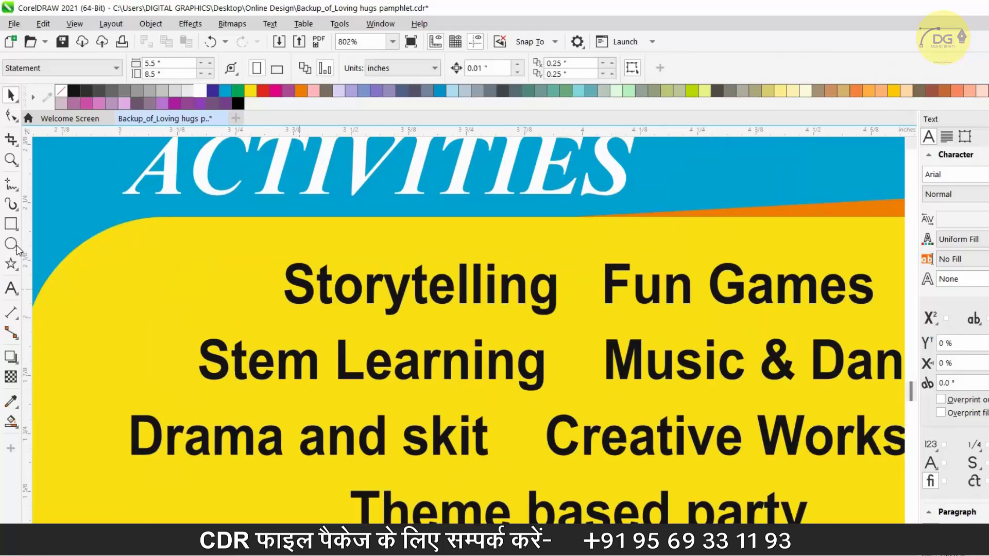
scroll(380, 313, "up", 1)
scroll(390, 312, "down", 3)
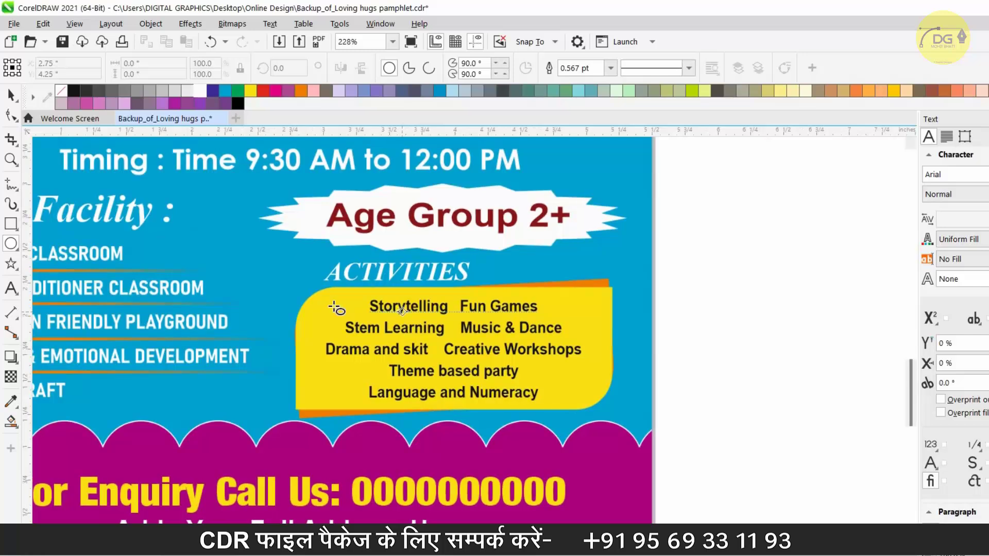
scroll(335, 307, "up", 3)
left_click_drag(195, 242, 211, 258)
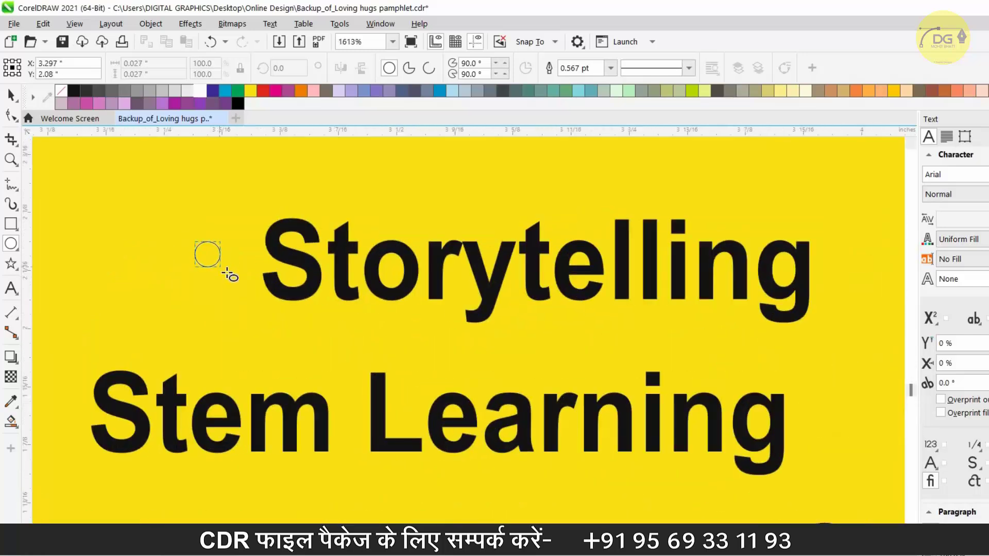
key("space")
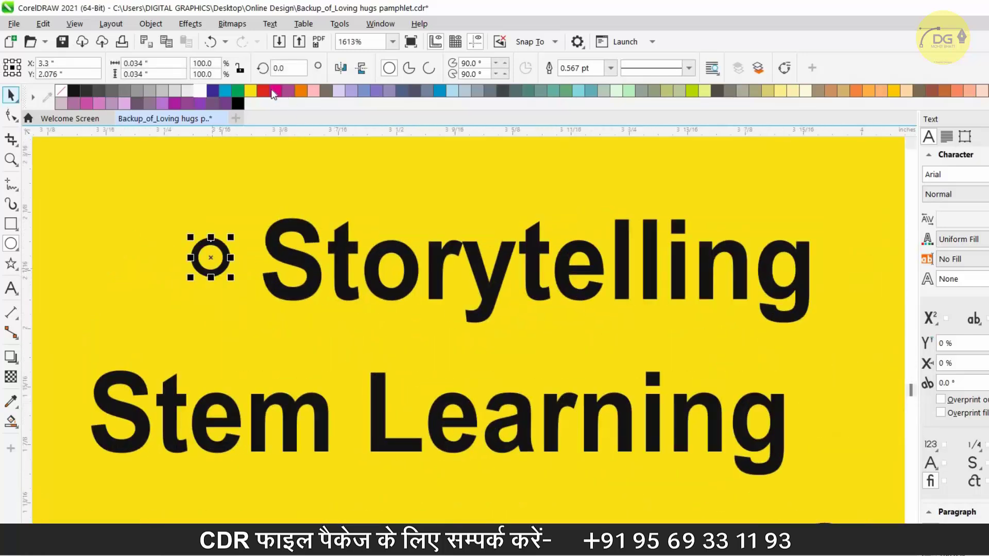
right_click(62, 91)
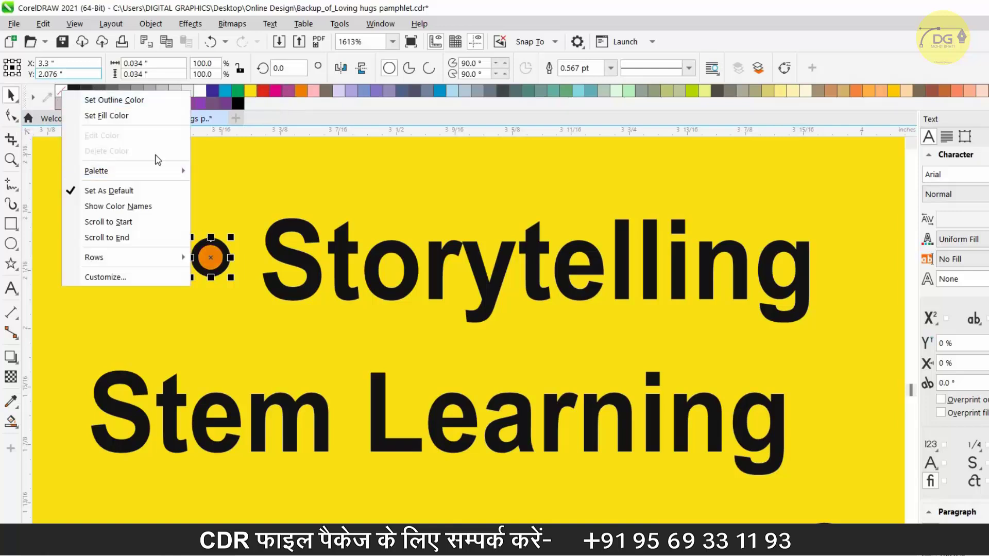
left_click(113, 100)
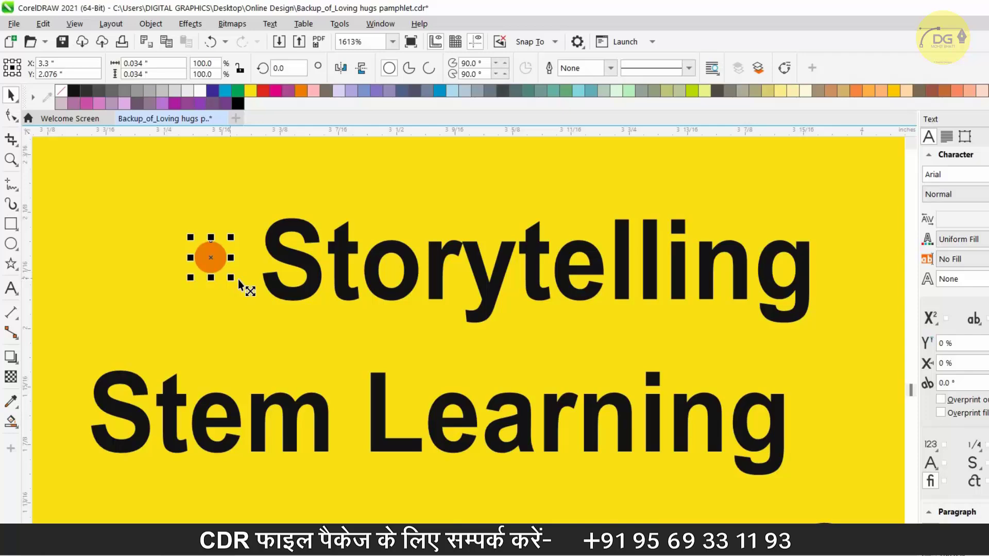
left_click_drag(238, 280, 240, 281)
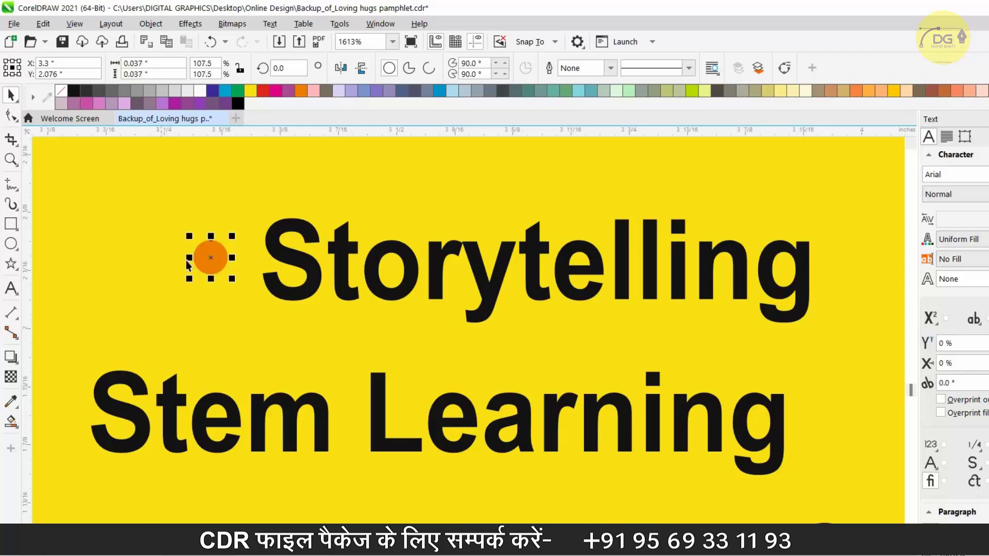
- Copy the bullet before Fun Games, Music & Dance, Creative Workshops, Theme based party, and Language and Numeracy
scroll(187, 262, "up", 3)
mouse_move(215, 227)
left_mouse_down()
mouse_move(502, 252)
mouse_move(499, 235)
mouse_move(495, 309)
left_mouse_up()
scroll(219, 232, "down", 7)
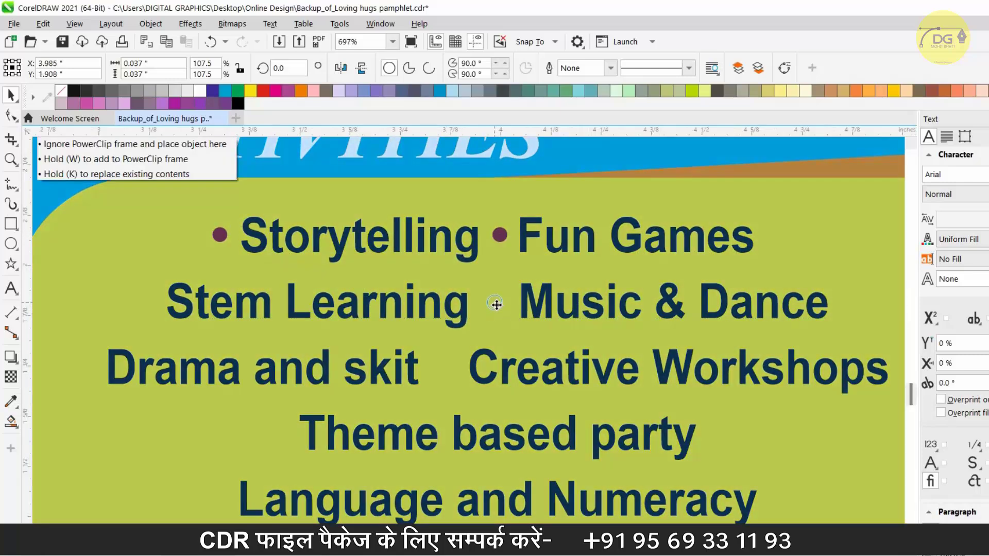
left_click(495, 304)
scroll(441, 371, "down", 2)
left_click(496, 264)
left_click_drag(336, 338, 334, 339)
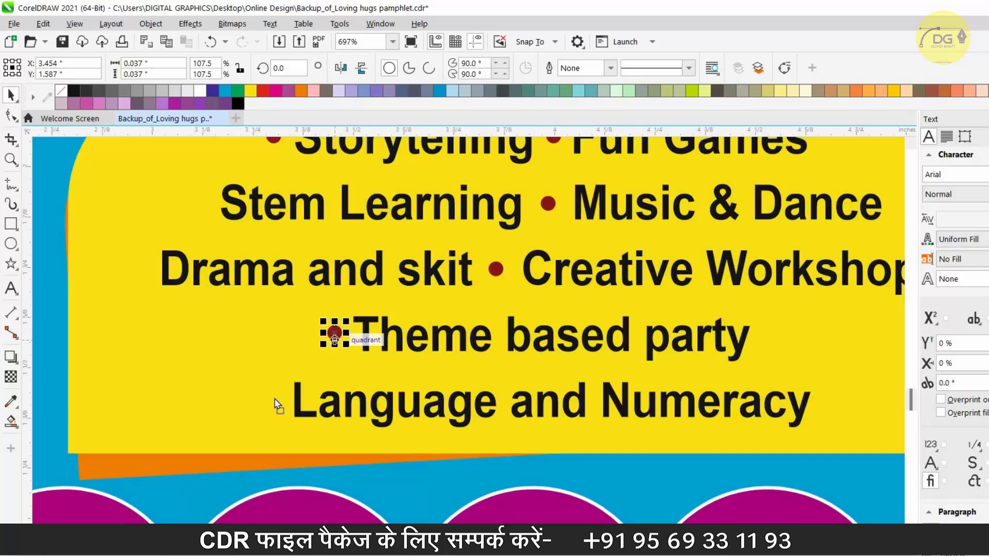
left_click_drag(274, 404, 273, 403)
scroll(275, 404, "down", 3)
scroll(588, 263, "down", 8)
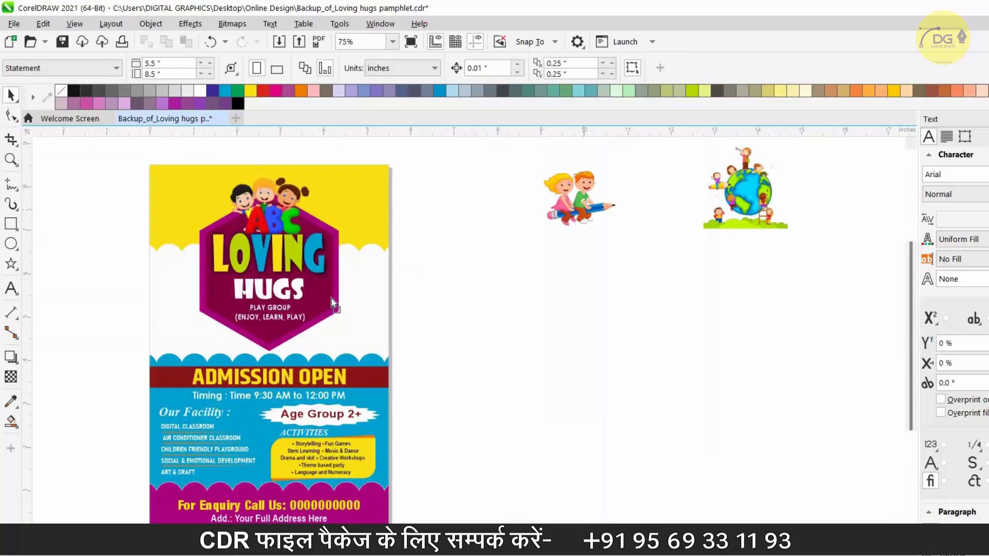
- Place the kids-on-pencil clipart left of the logo and enlarge it
left_click_drag(332, 304, 180, 332)
scroll(180, 335, "up", 3)
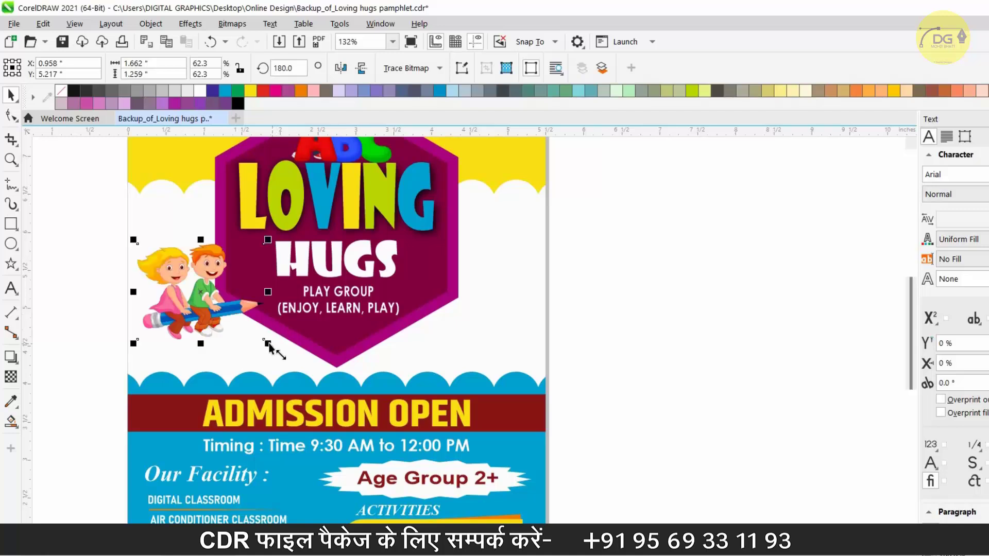
left_click_drag(291, 365, 319, 389)
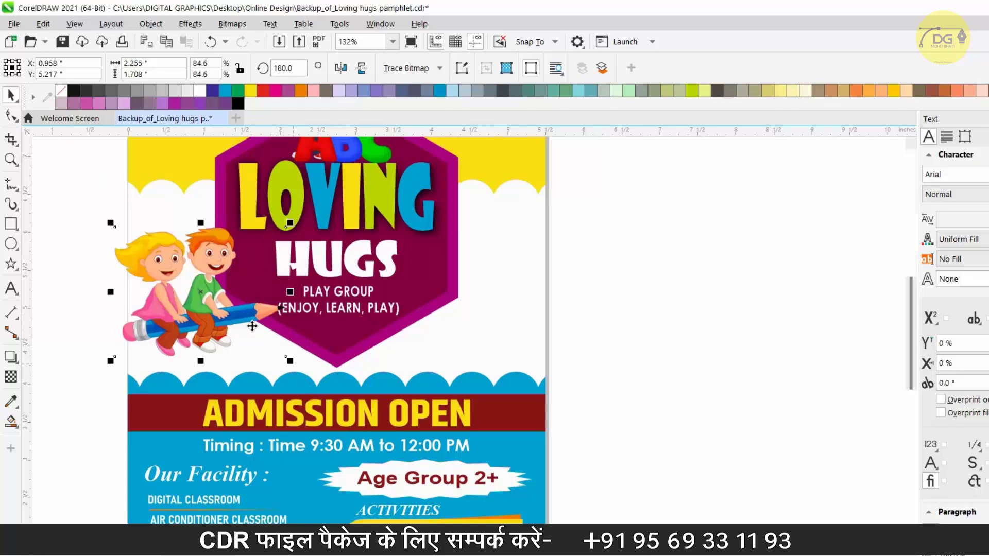
left_click_drag(237, 309, 259, 332)
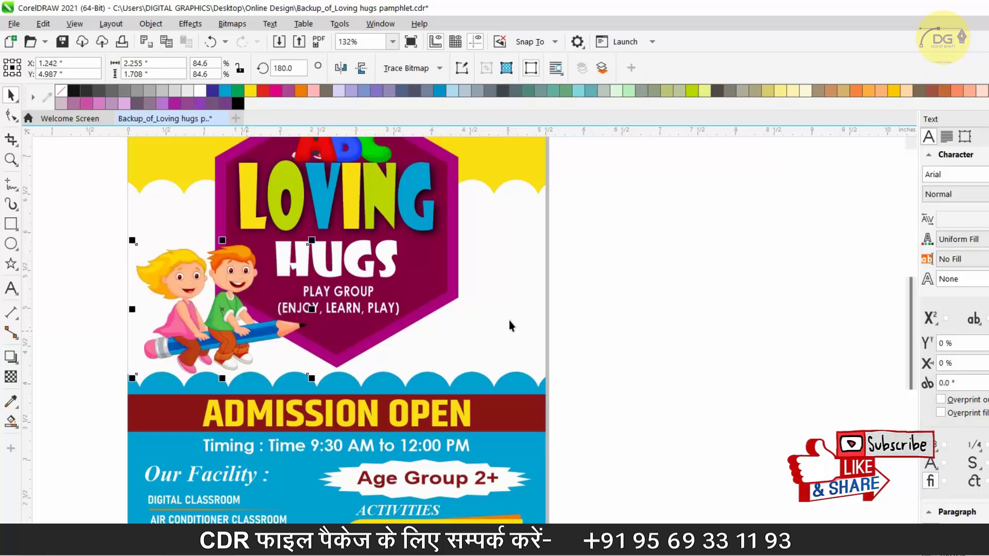
scroll(249, 331, "down", 3)
left_click(412, 311)
- Move the globe-with-children clipart right of the logo, mirror it horizontally, and enlarge it
left_click_drag(638, 244, 362, 336)
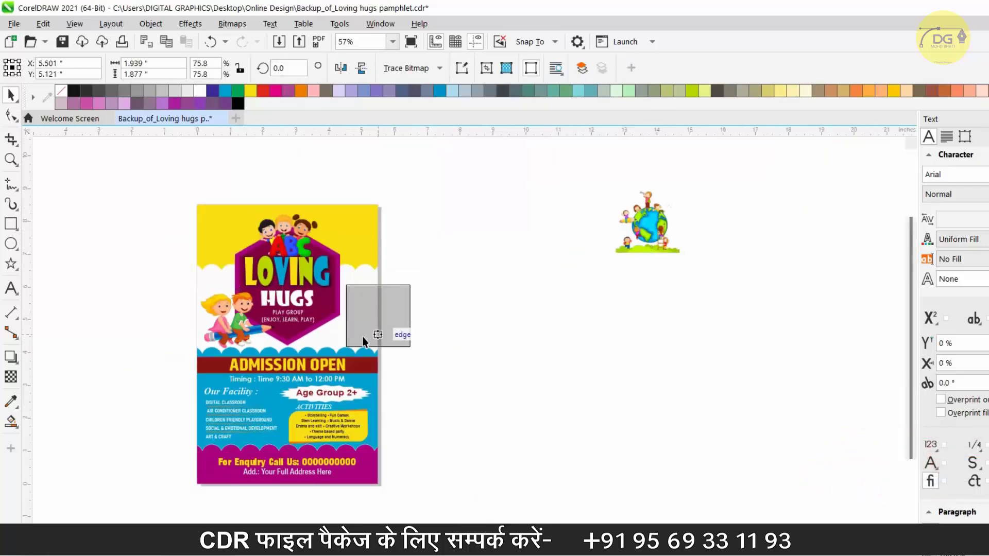
scroll(363, 336, "up", 2)
scroll(363, 337, "up", 2)
left_click_drag(400, 266, 301, 281)
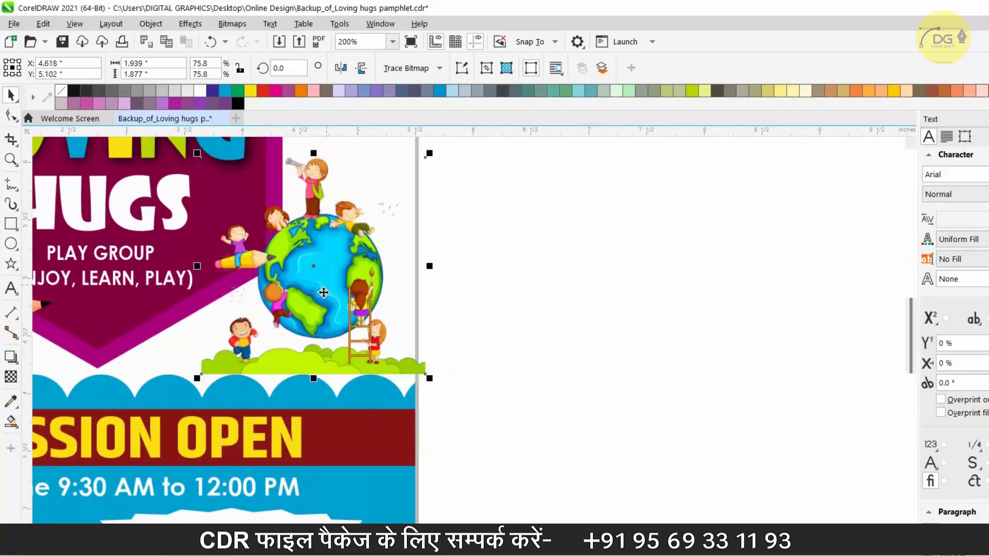
left_click(341, 68)
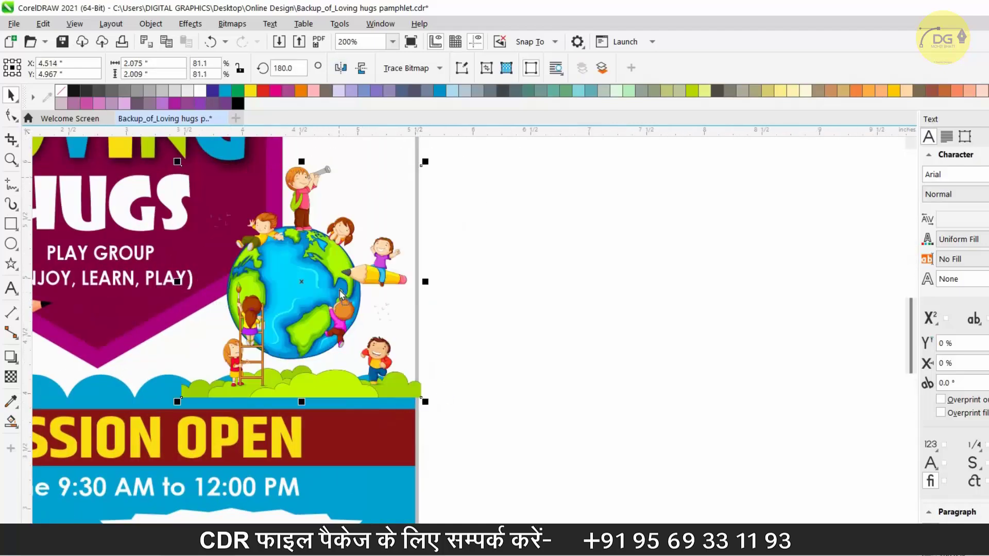
left_click_drag(418, 394, 421, 407)
left_click_drag(335, 297, 333, 298)
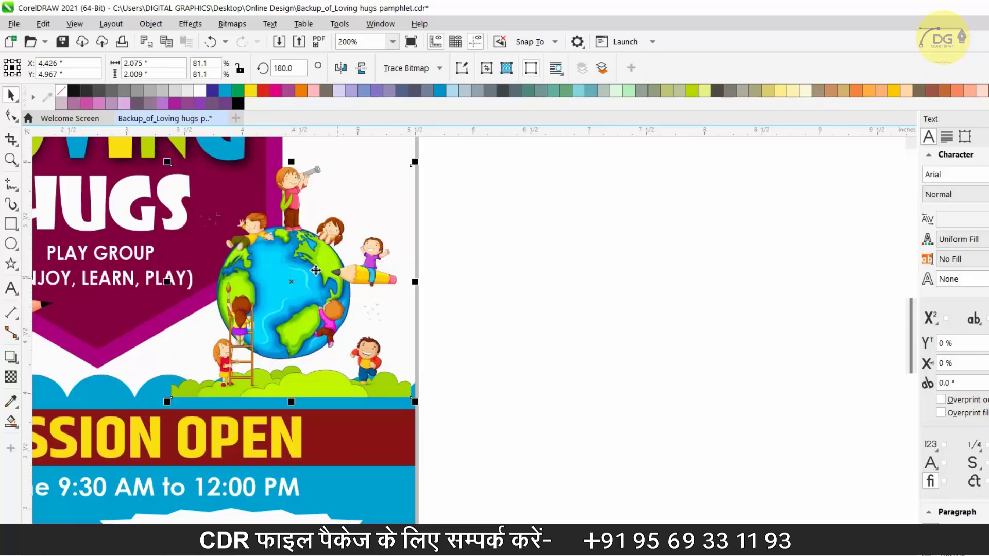
scroll(381, 290, "down", 2)
key("Escape")
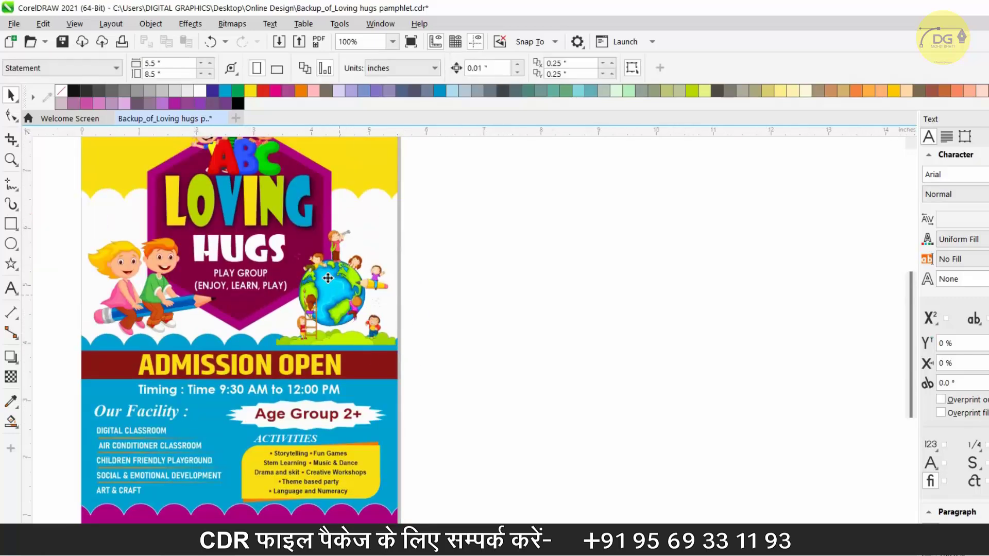
- Bring the globe clipart to the front, above the background
left_click(328, 278)
key("shift+Page_Up")
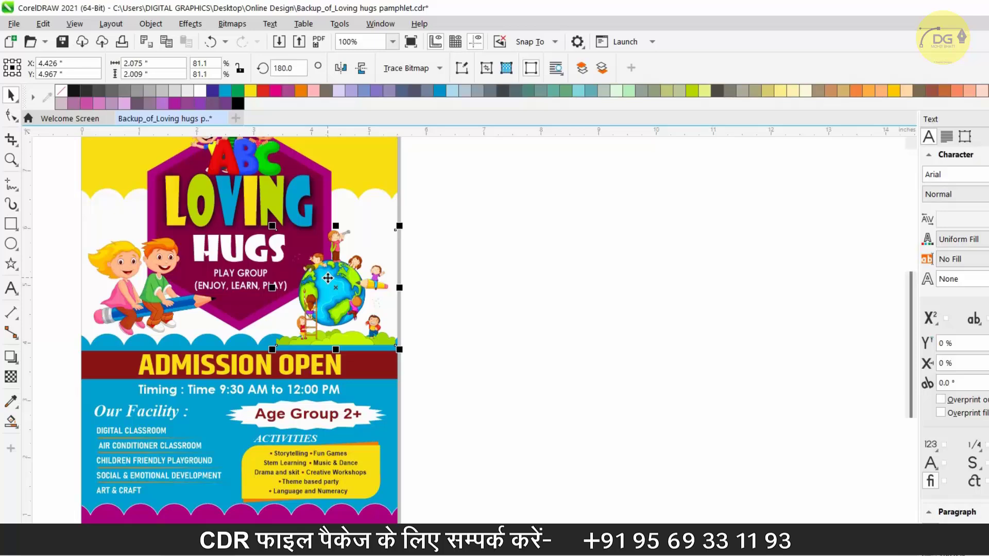
scroll(352, 261, "down", 3)
key("Escape")
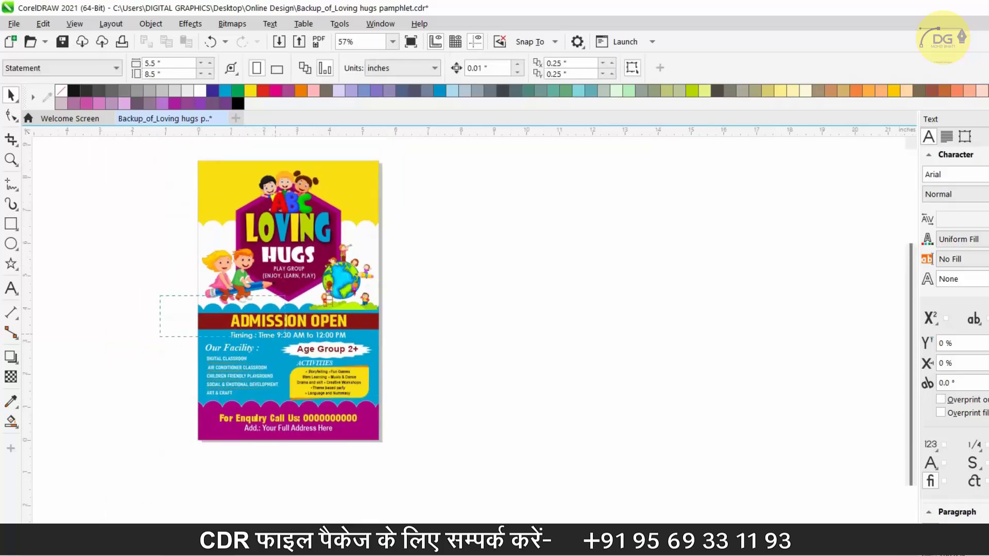
left_click_drag(461, 462, 489, 521)
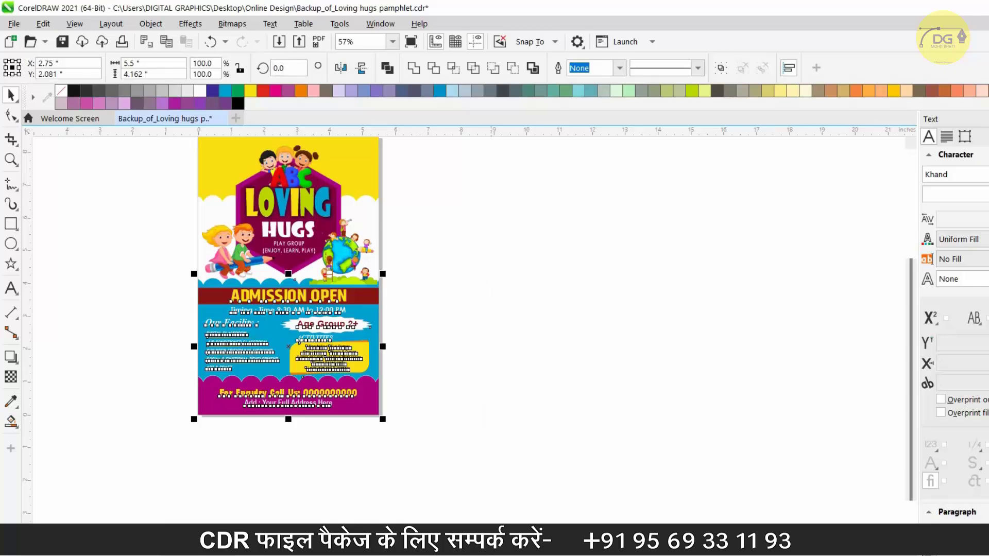
- Enlarge the globe clipart slightly so it sits against the hexagon's right edge
scroll(304, 301, "up", 3)
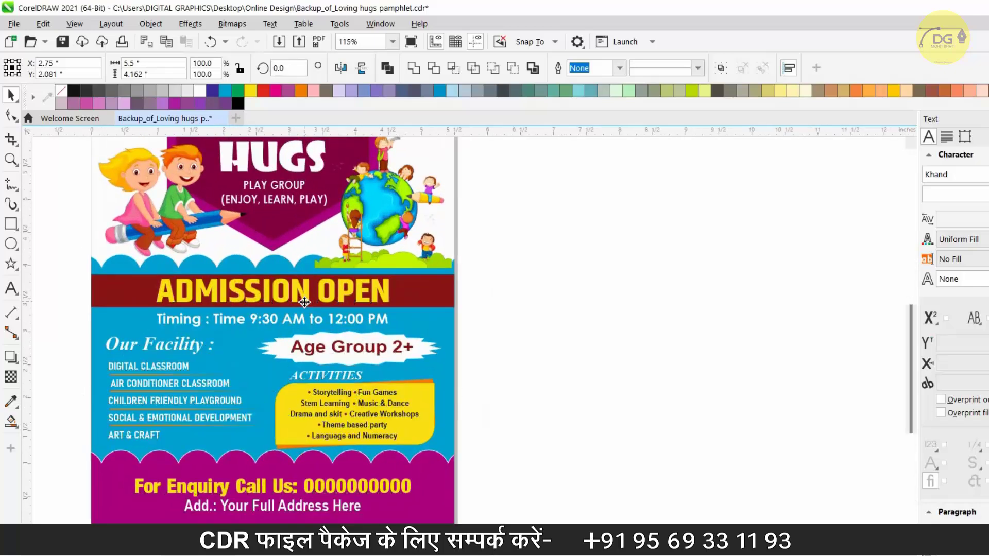
scroll(448, 242, "down", 2)
scroll(441, 338, "up", 3)
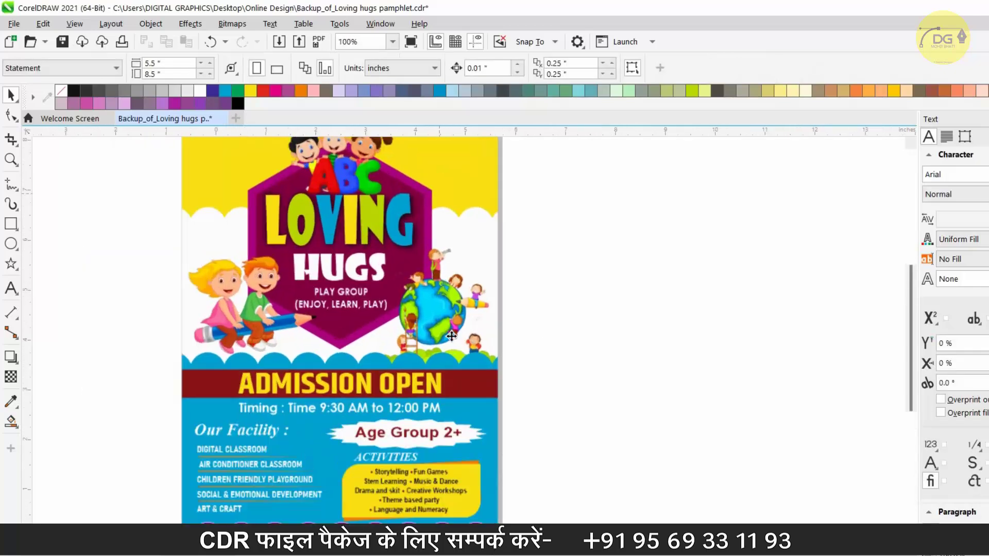
left_click(441, 337)
key("Escape")
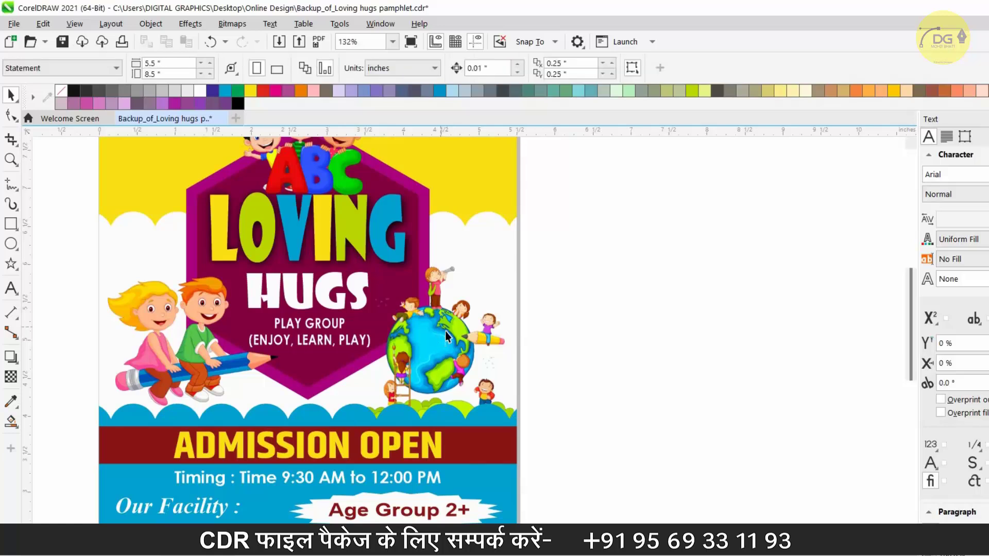
left_click(443, 326)
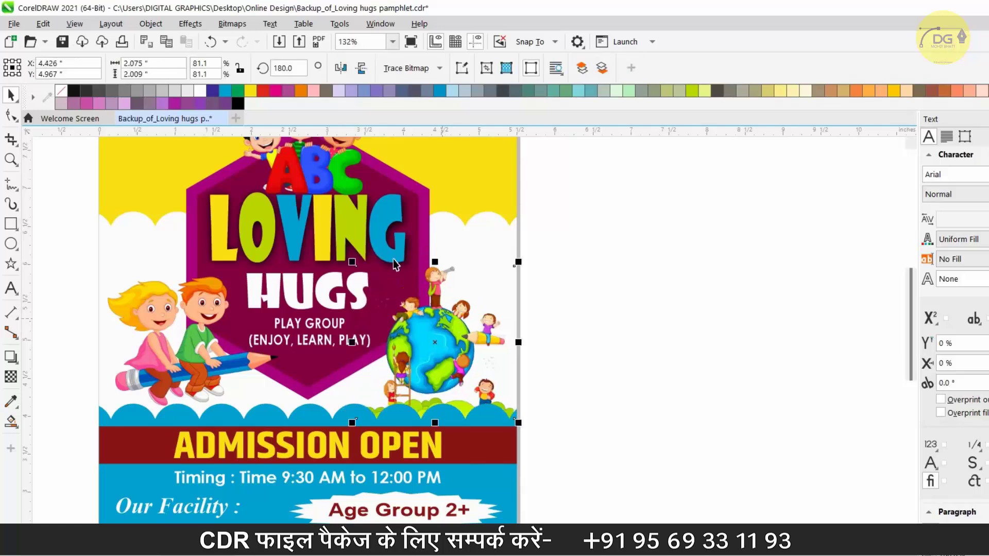
left_click_drag(341, 252, 340, 250)
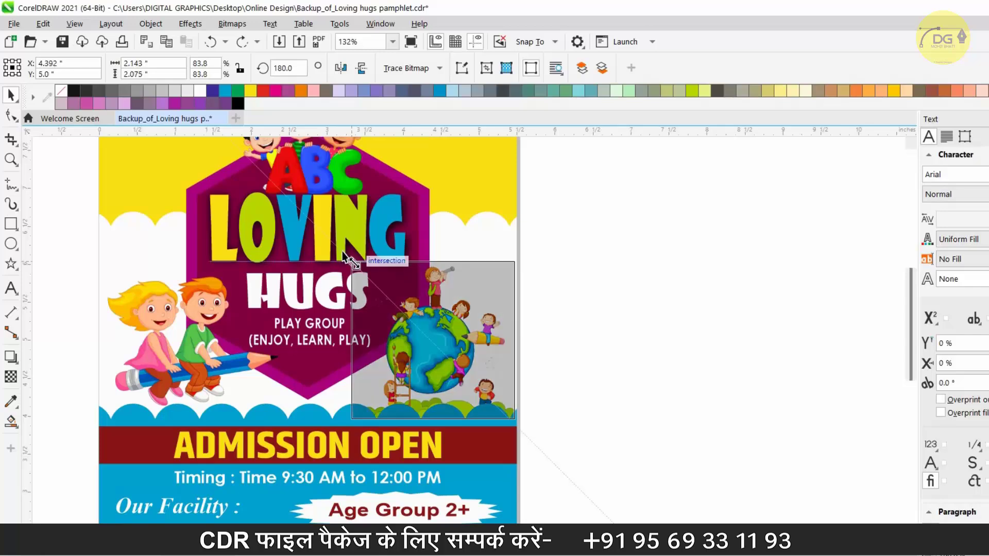
left_click(620, 322)
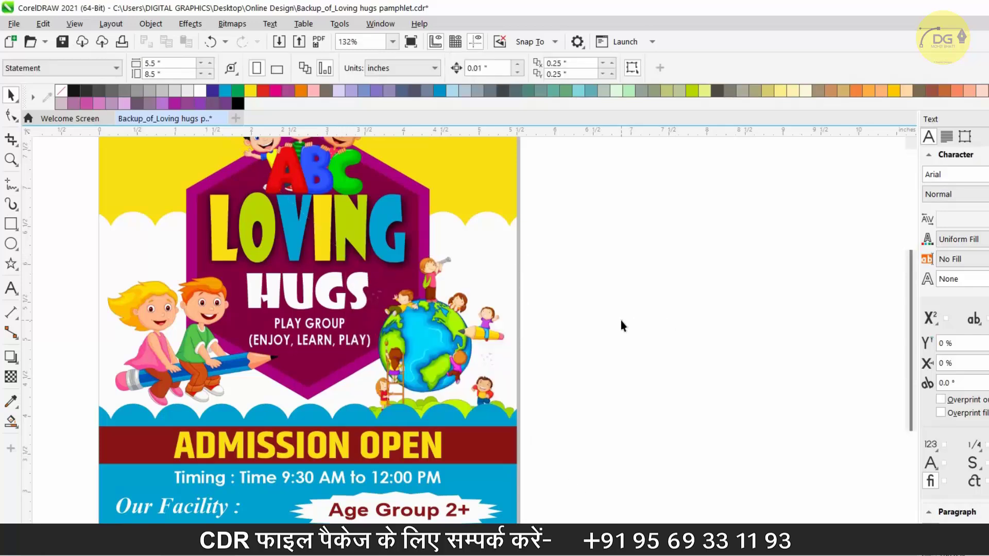